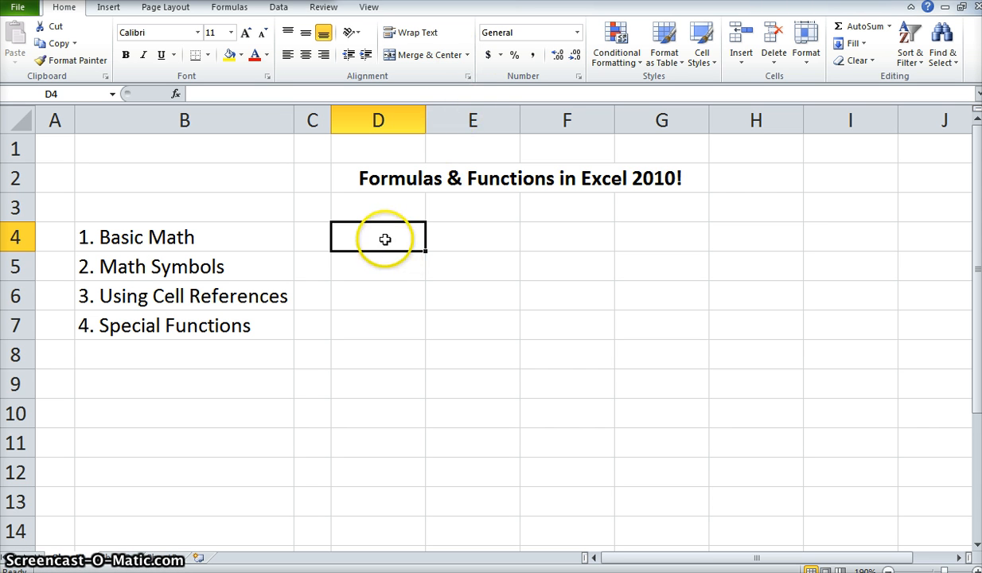
Enter the formula =2+2 in cell D4 and reselect the cell to view its formula
type("=2+2")
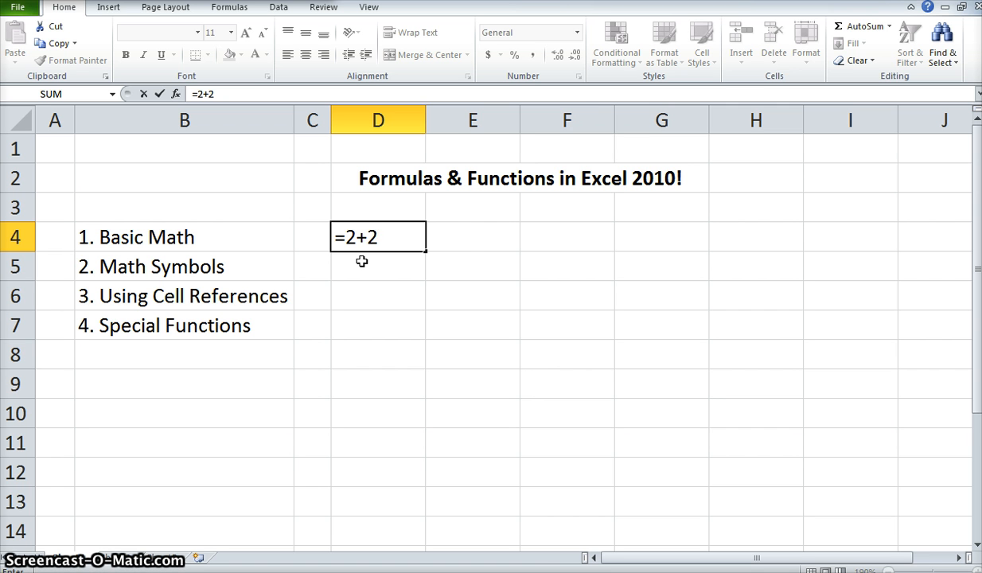
key("Return")
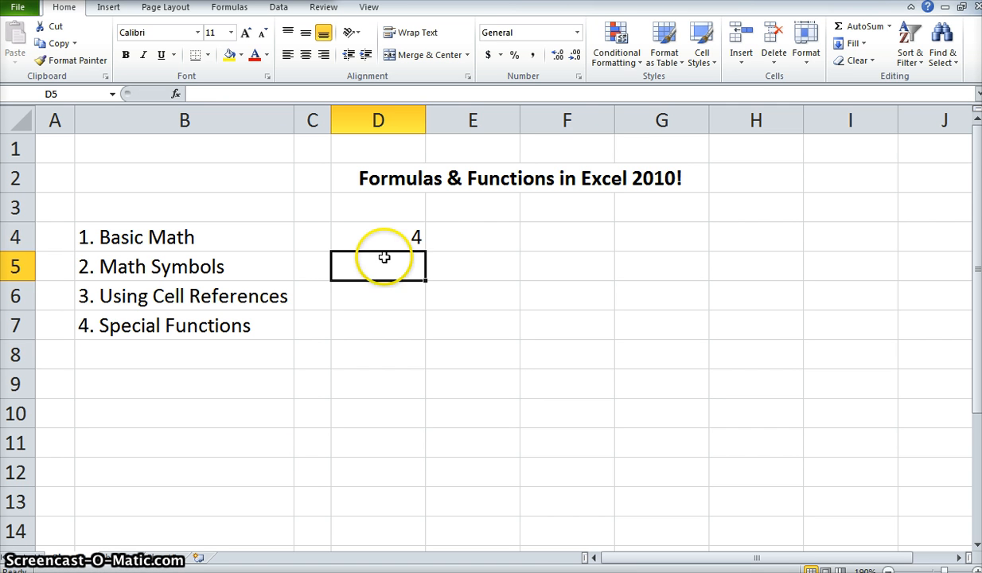
left_click(387, 245)
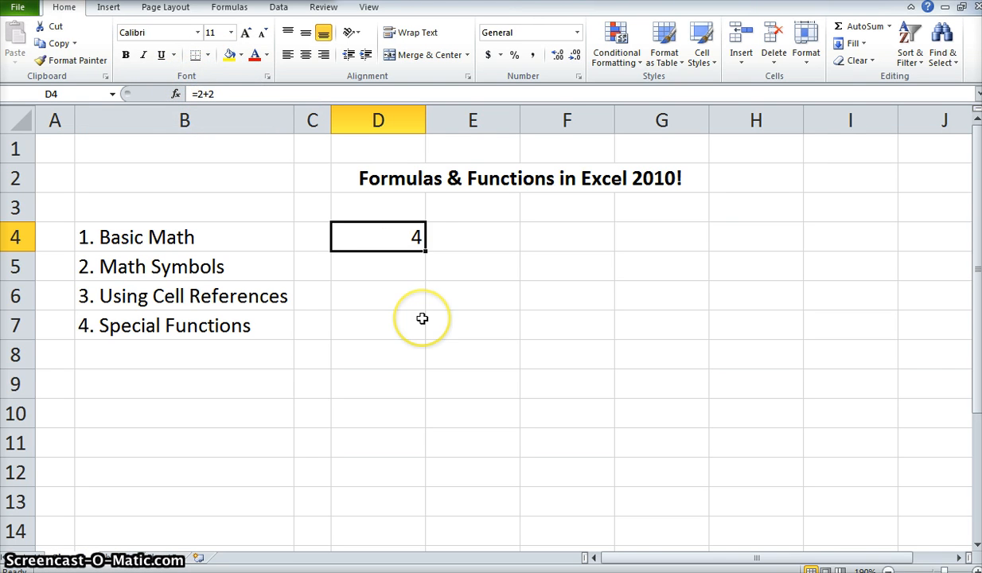
Enter the formula =8-2+27 in cell D5, below the first calculation
key("Down")
type("=")
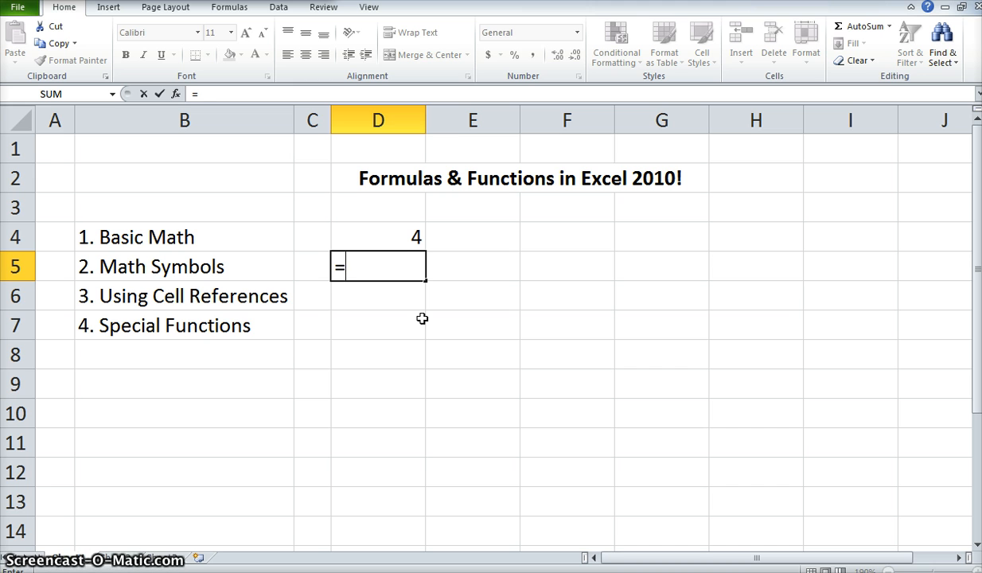
type("8-2+27")
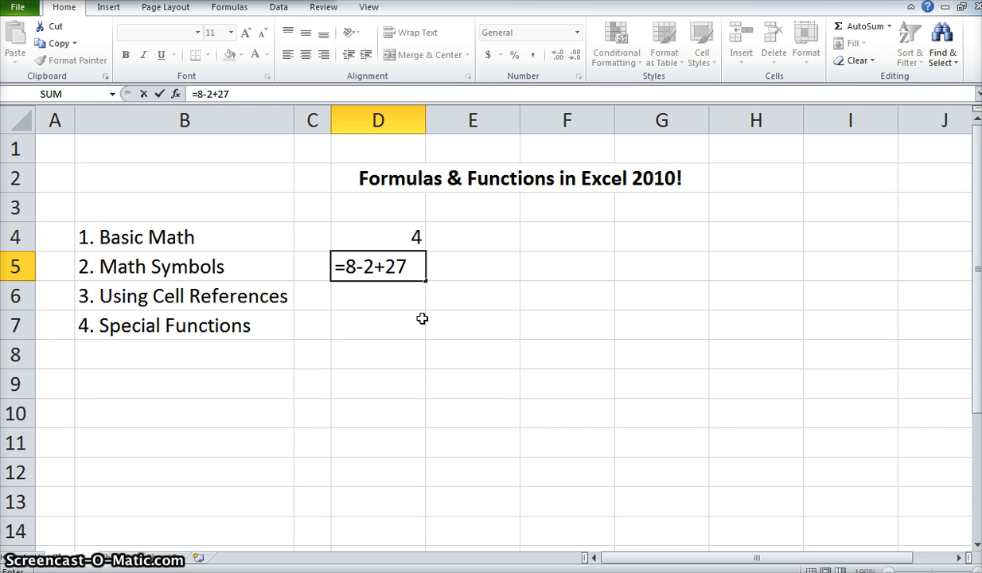
left_click_drag(346, 261, 333, 262)
left_click(423, 265)
key("Return")
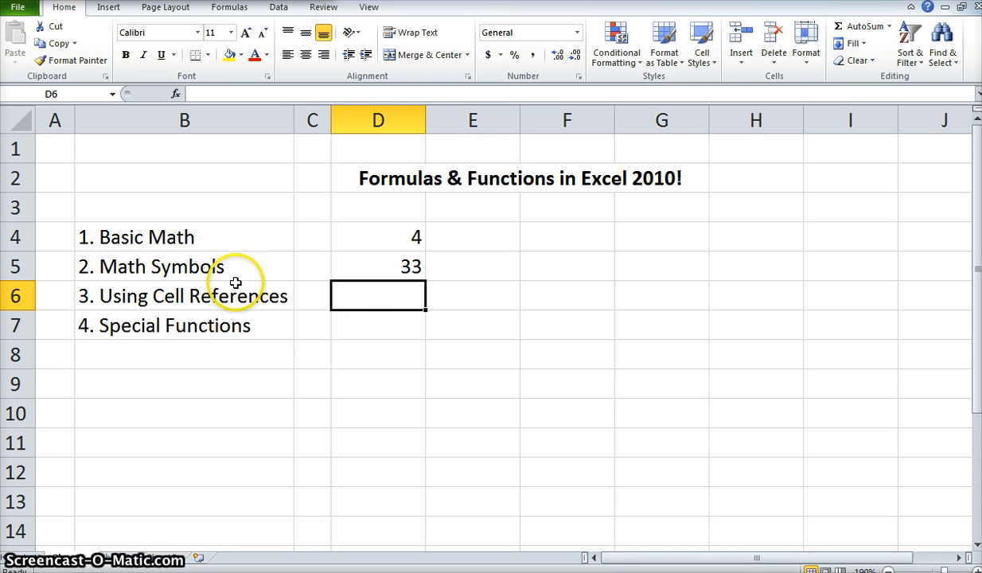
Enter the multiplication formula =8*8 in cell E4, using an asterisk instead of the letter x
left_click(235, 285)
left_click(231, 269)
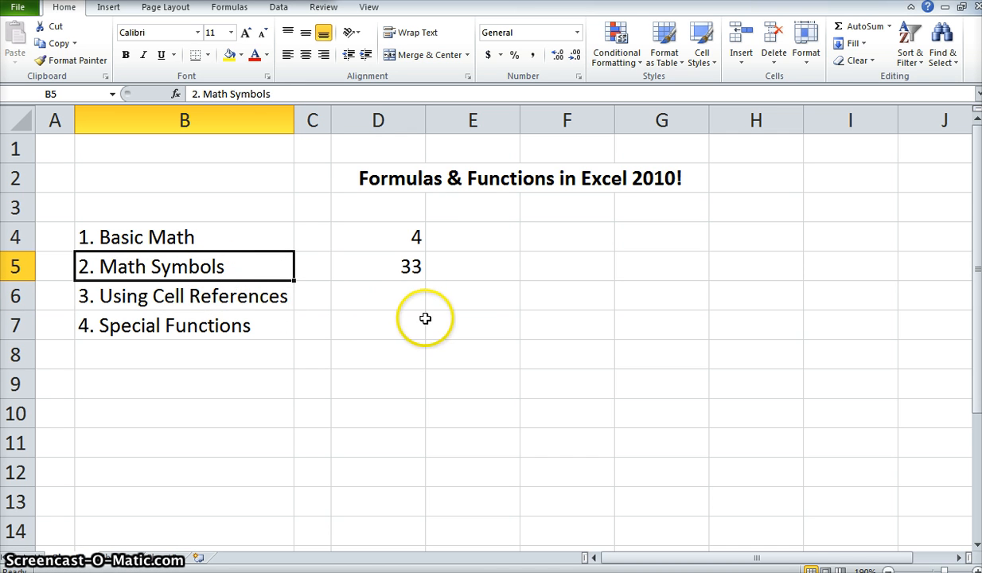
left_click(459, 236)
type("=")
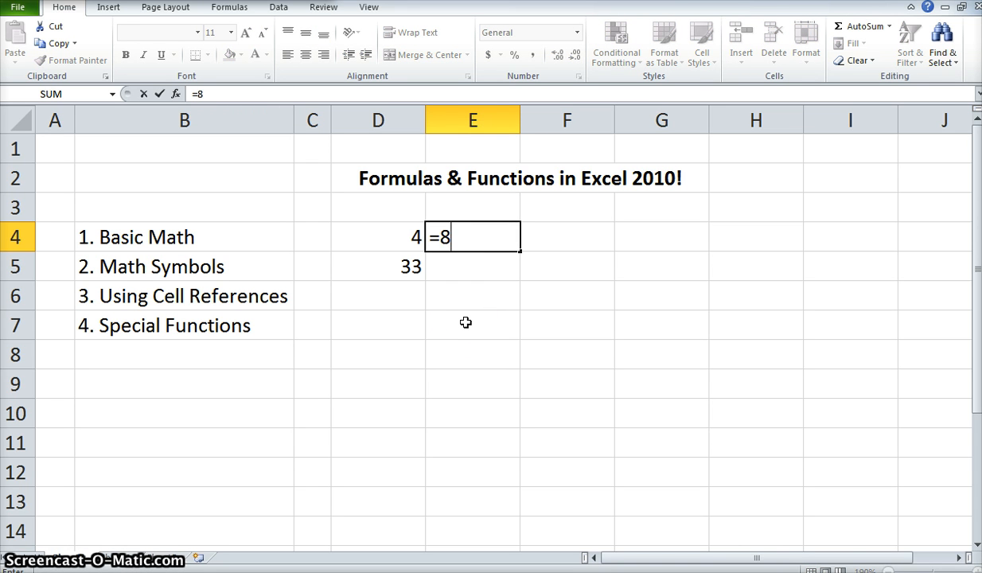
type("8x")
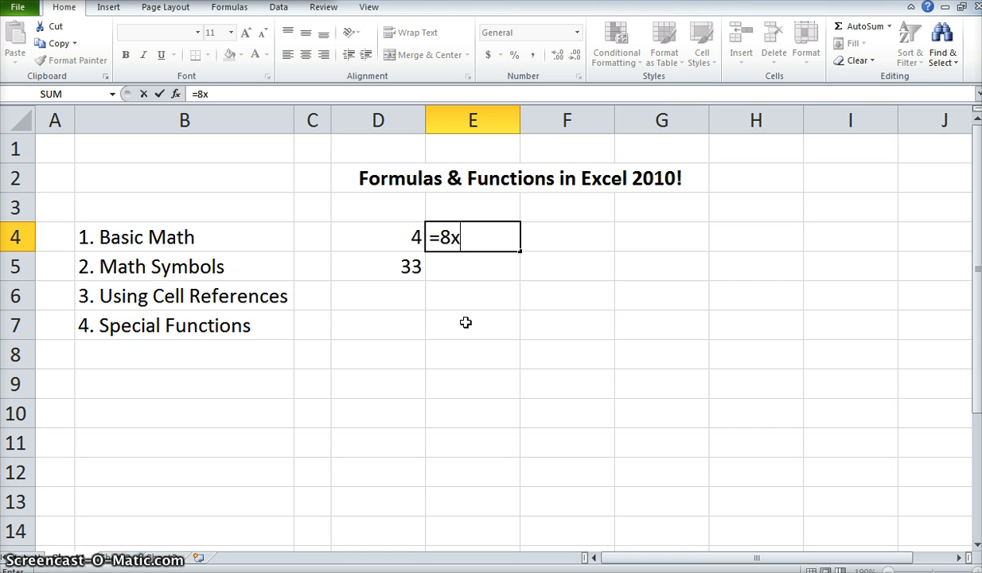
left_click(465, 249)
type("8")
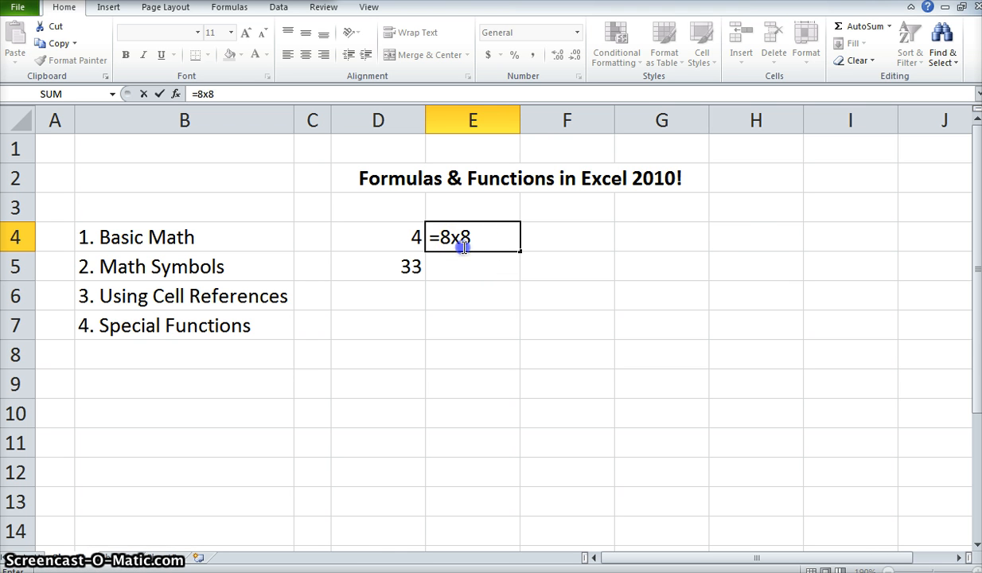
left_click(468, 242)
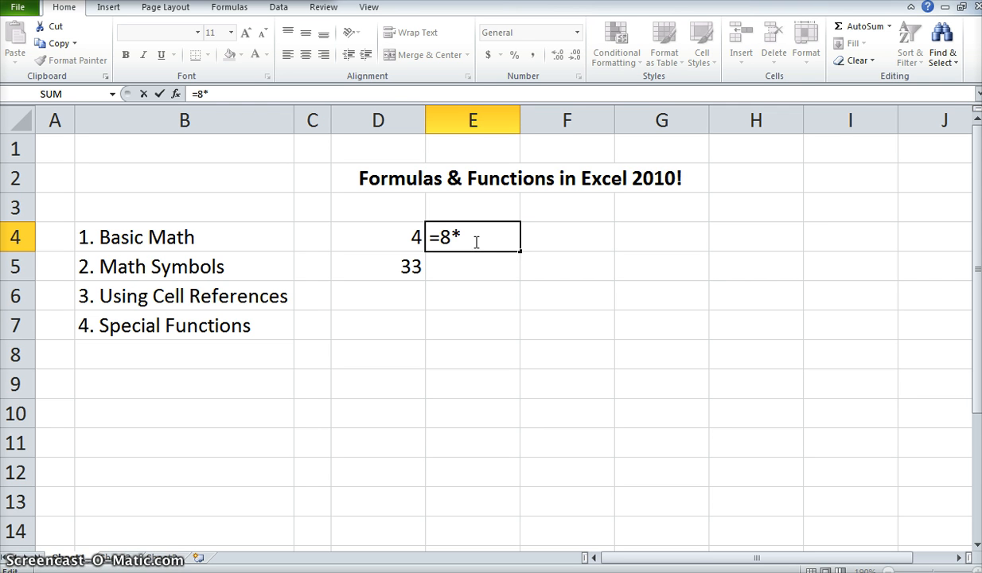
type("8")
left_click_drag(462, 237, 451, 236)
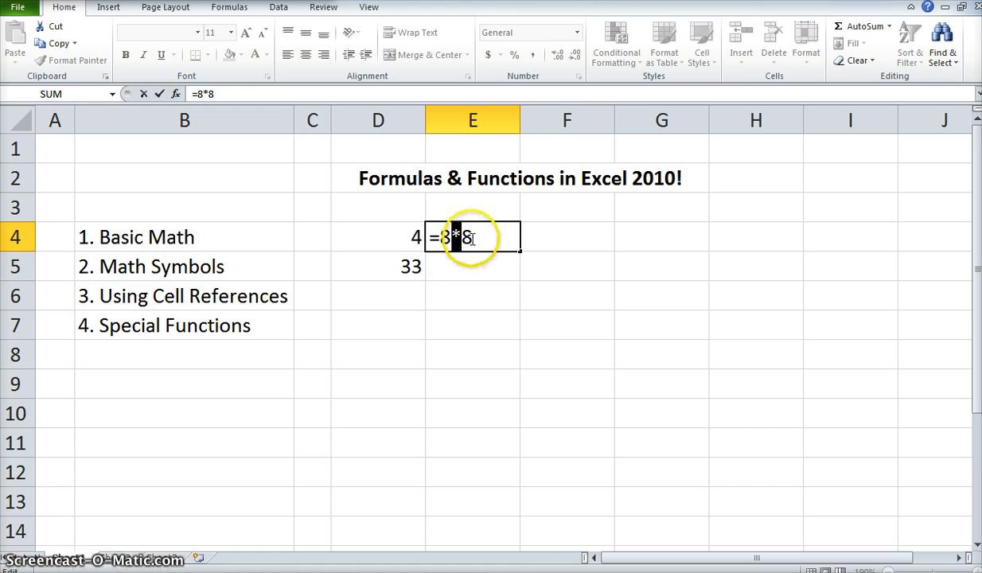
left_click(471, 238)
key("Return")
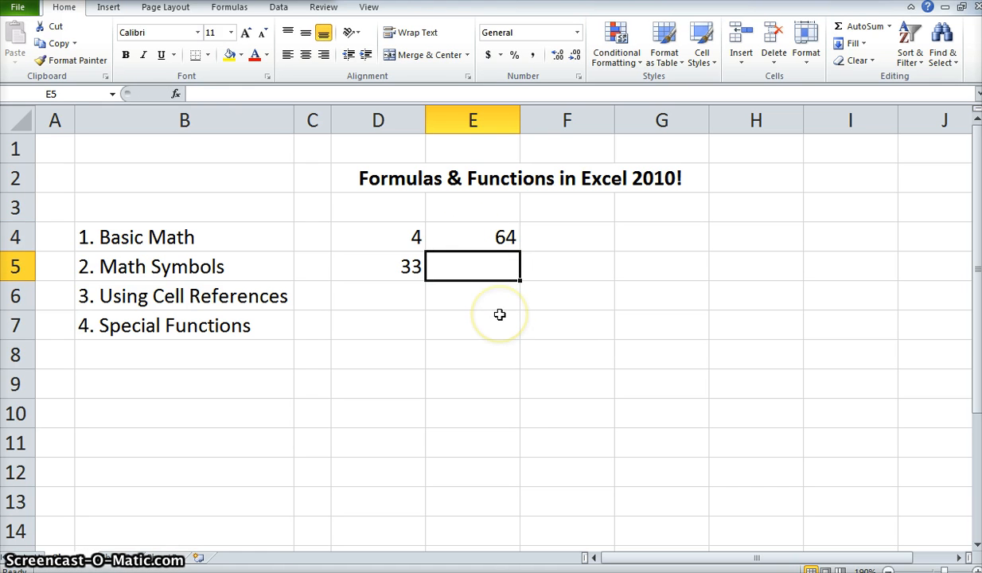
Enter the division formula =128/9 in cell E5, using a forward slash as the operator
type("=")
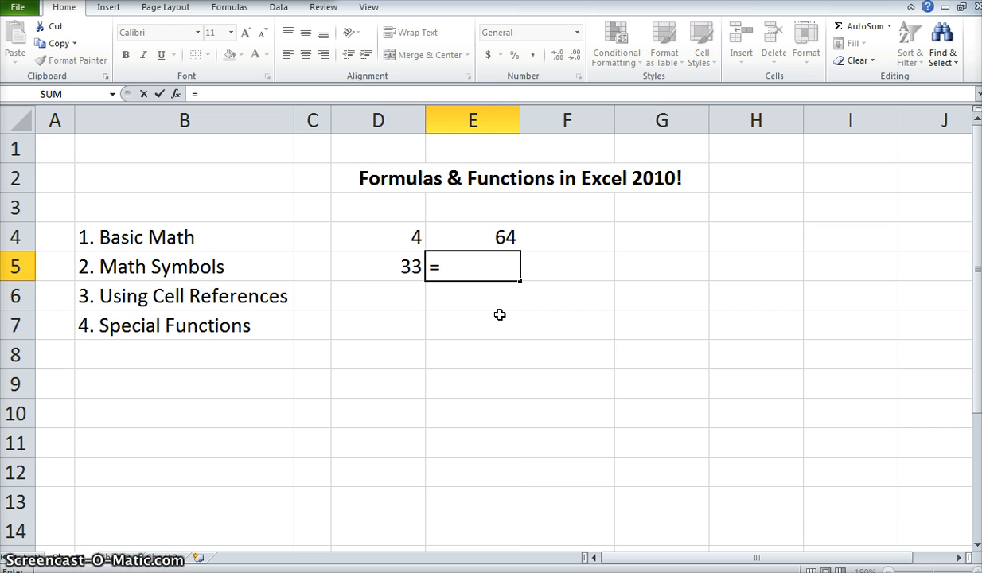
type("128")
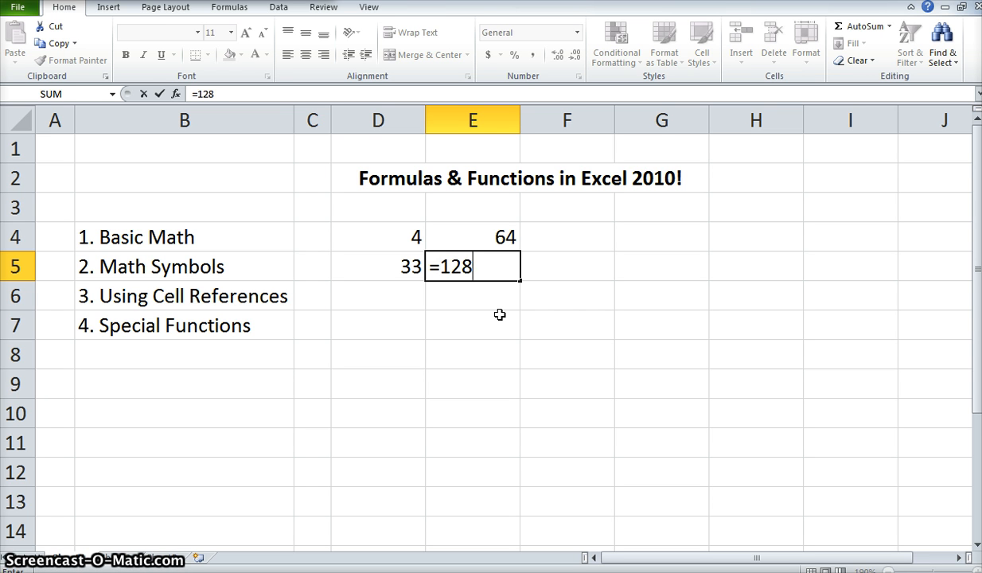
type("/9")
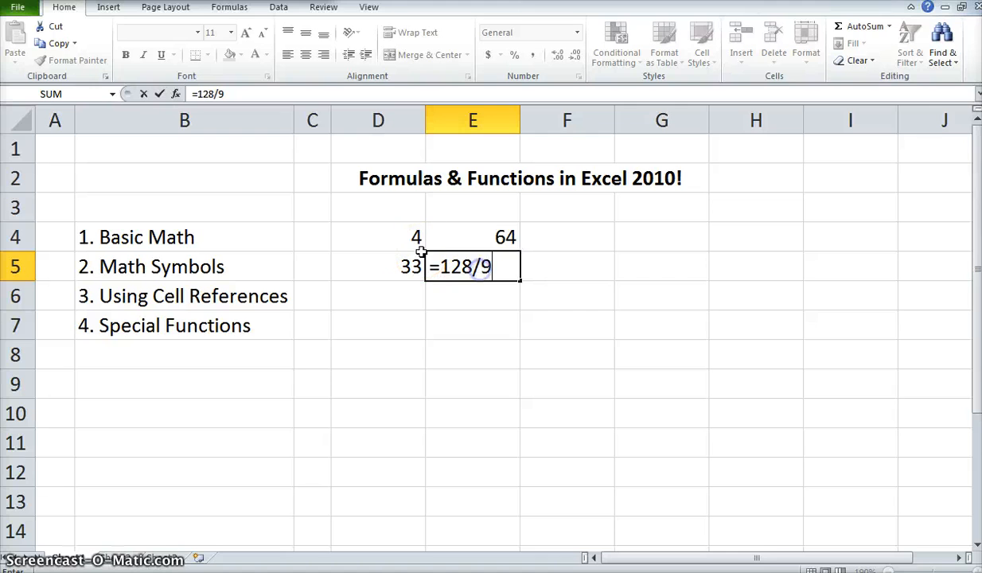
left_click(474, 267)
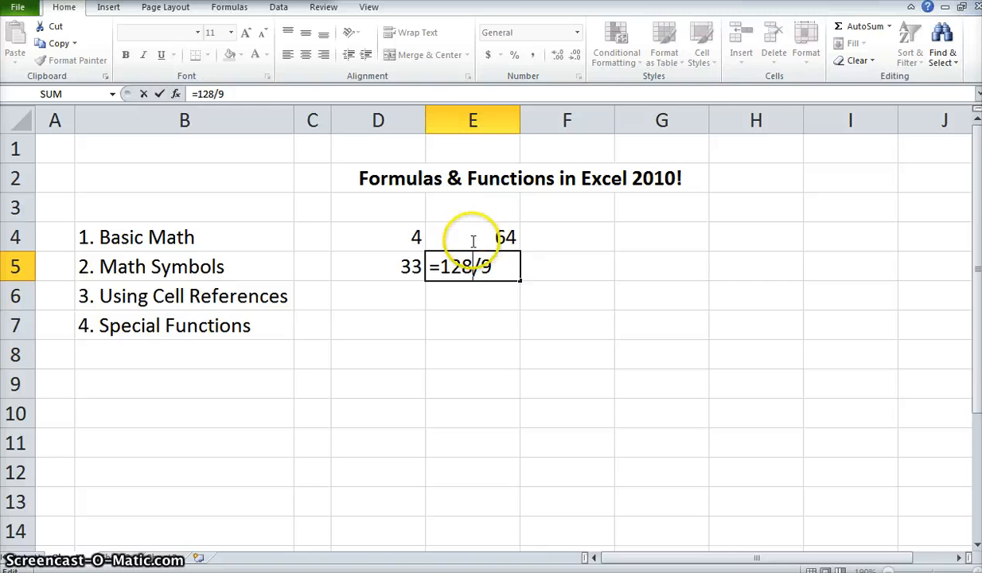
double_click(475, 267)
key("ctrl+Return")
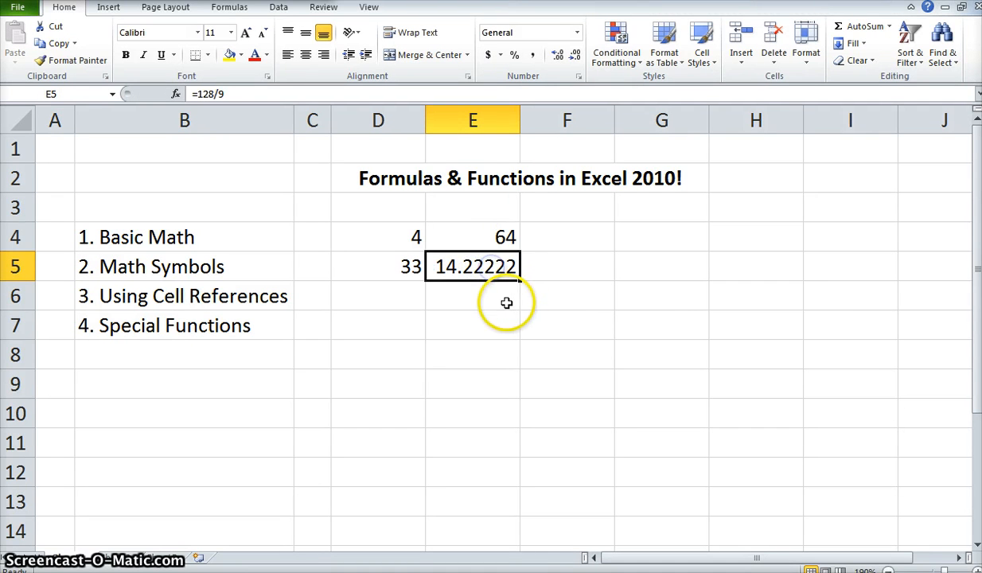
Reduce the displayed decimals of the division result in cell E5 to one place
left_click(456, 338)
left_click(445, 269)
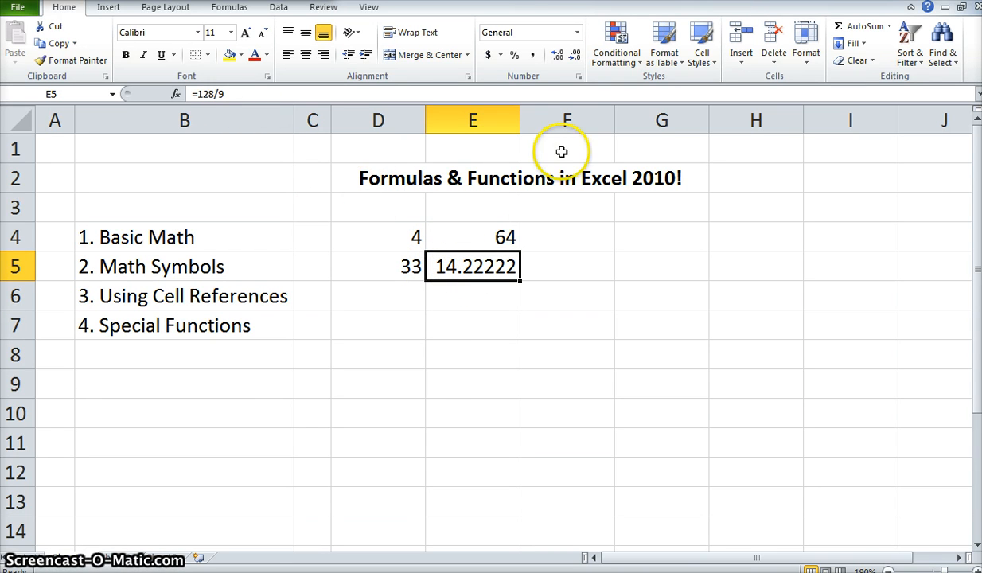
left_click(573, 57)
left_click(574, 58)
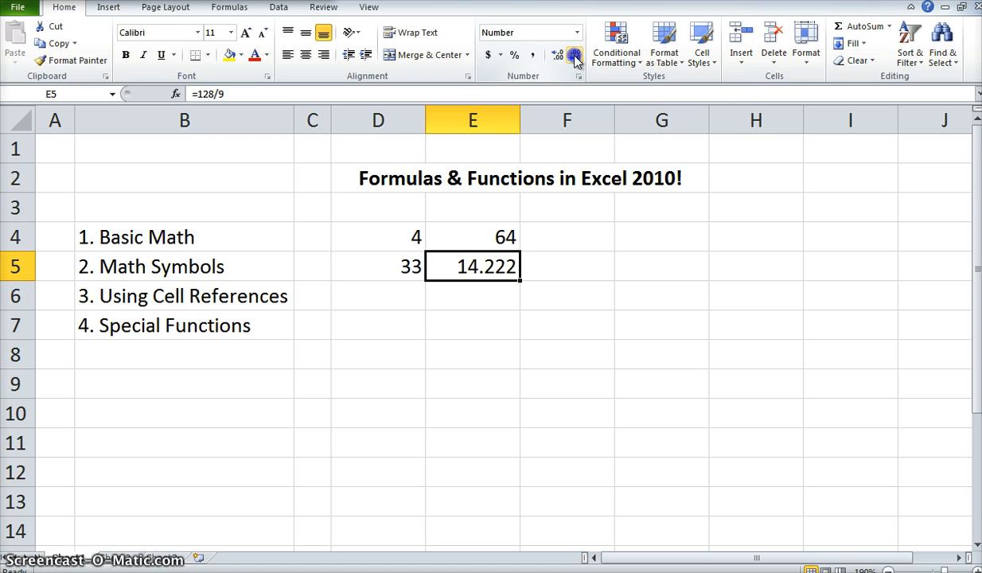
left_click(575, 58)
left_click(575, 59)
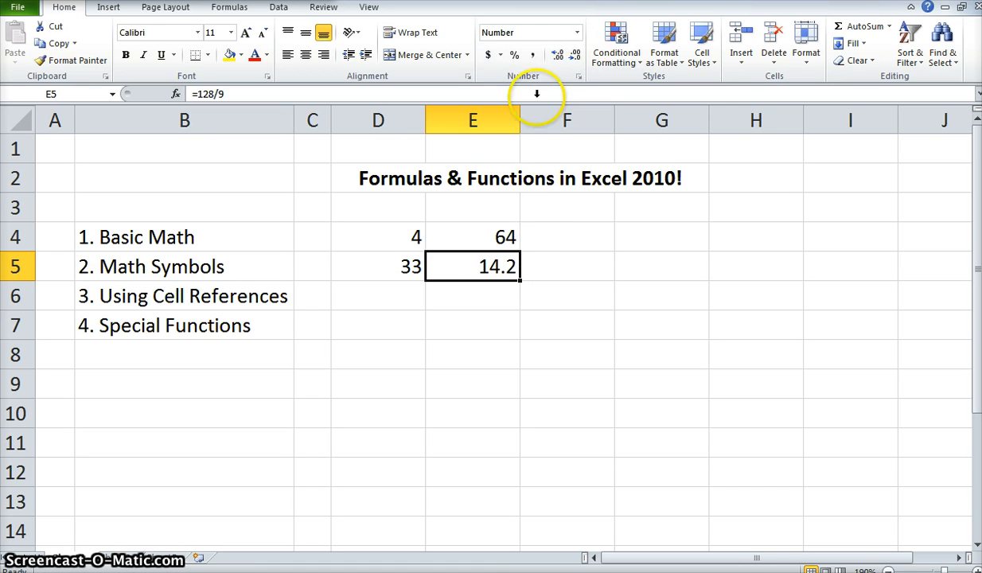
Format cell E5 as Currency and change it to the English (U.S.) dollar Accounting format with two decimal places
left_click(453, 245)
left_click(450, 276)
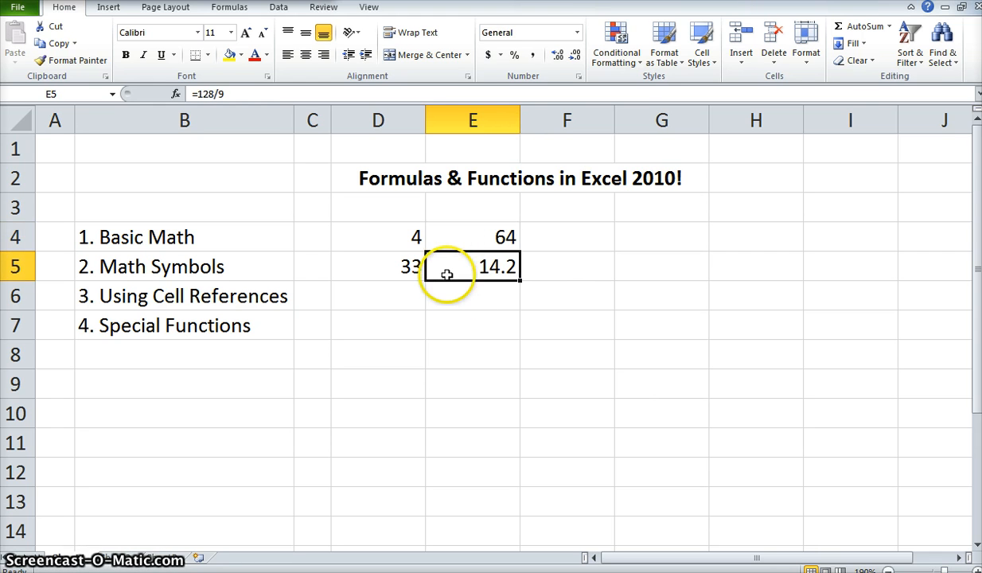
left_click(579, 37)
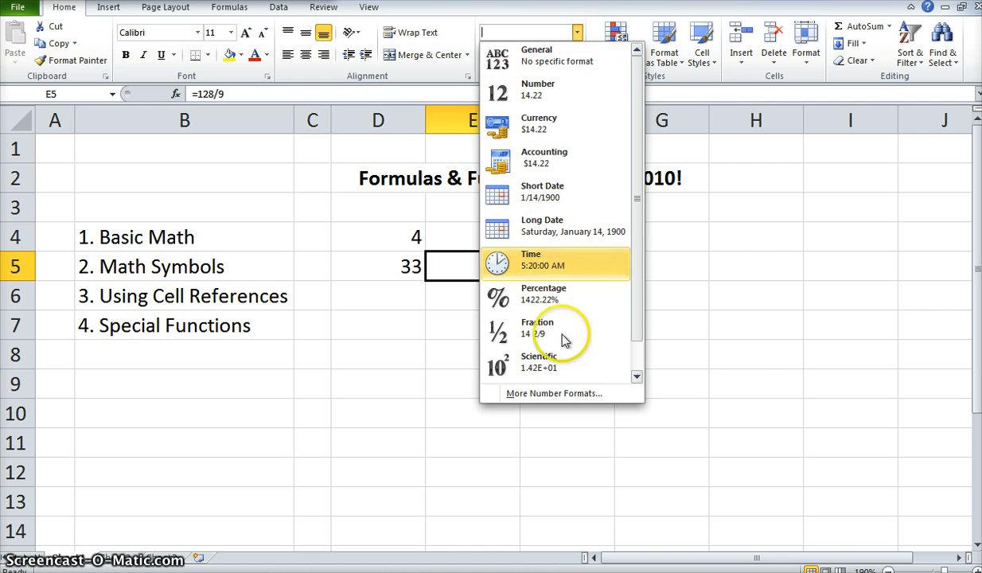
left_click(538, 125)
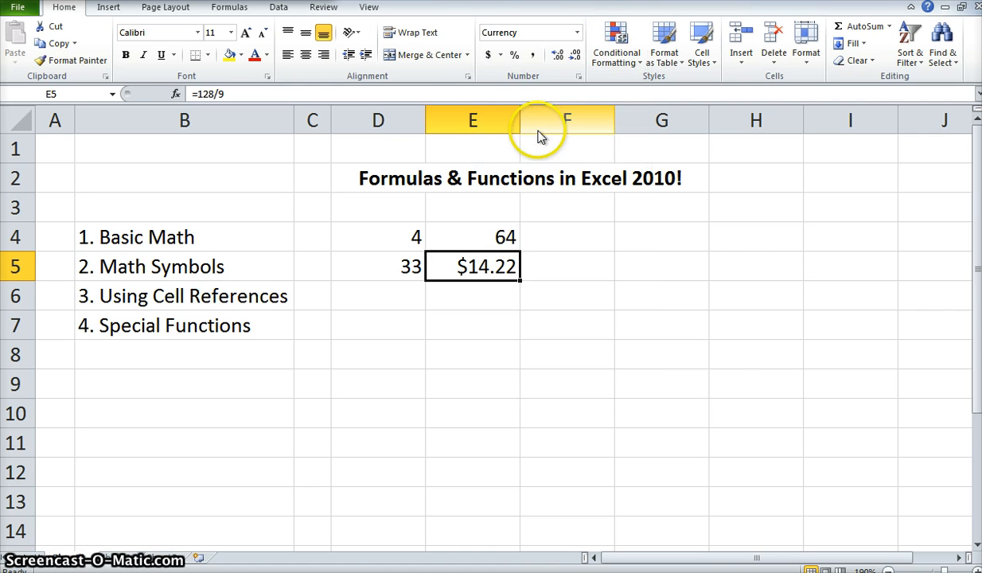
left_click(499, 54)
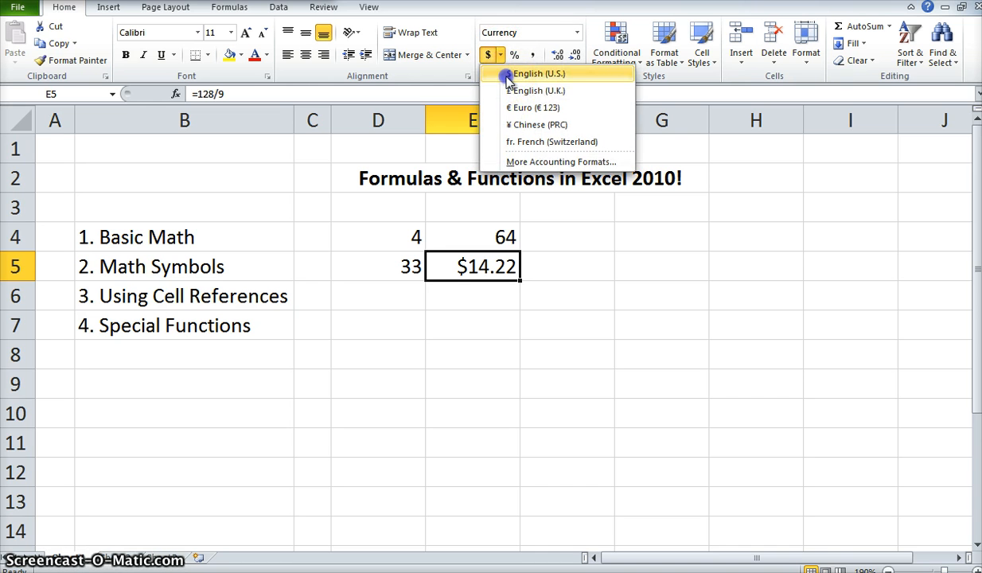
left_click(511, 73)
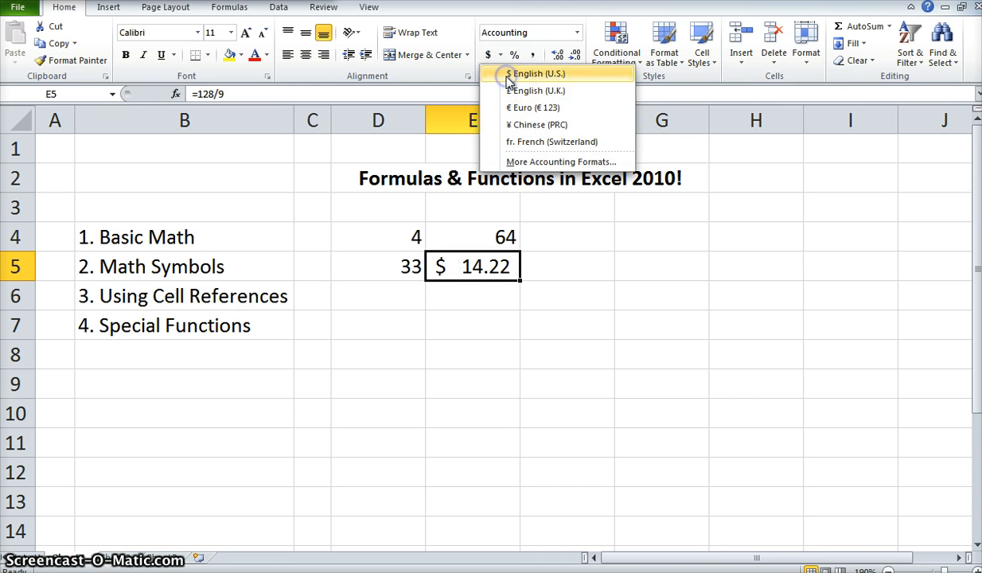
left_click(571, 58)
left_click(572, 56)
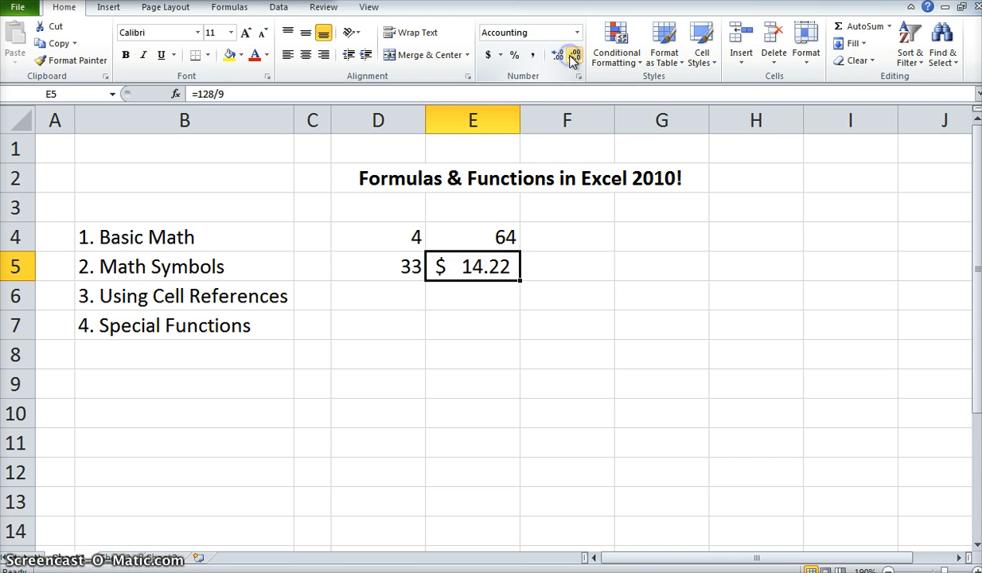
Try the Percentage format on the multiplication result in cell E4 and undo it
left_click(492, 224)
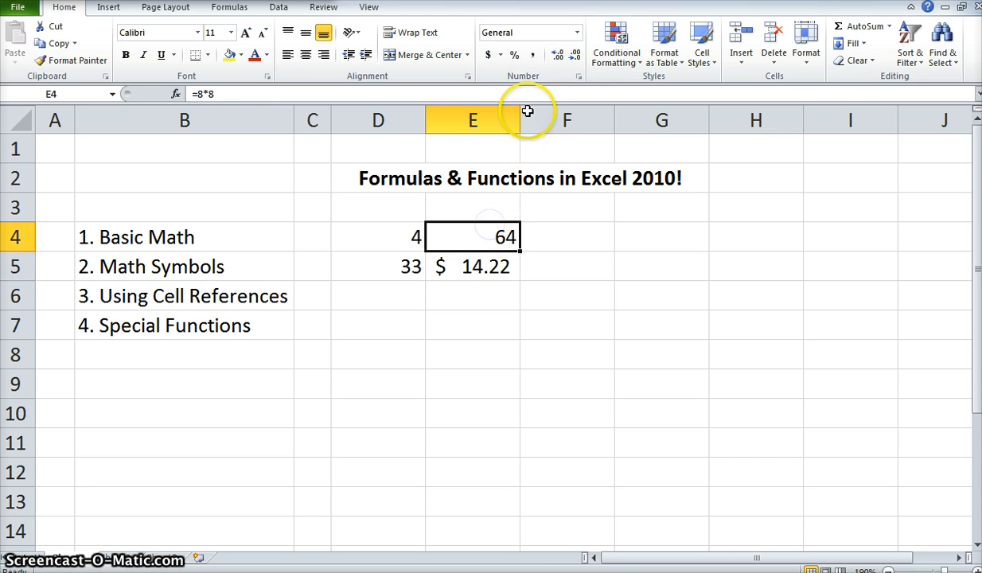
left_click(514, 54)
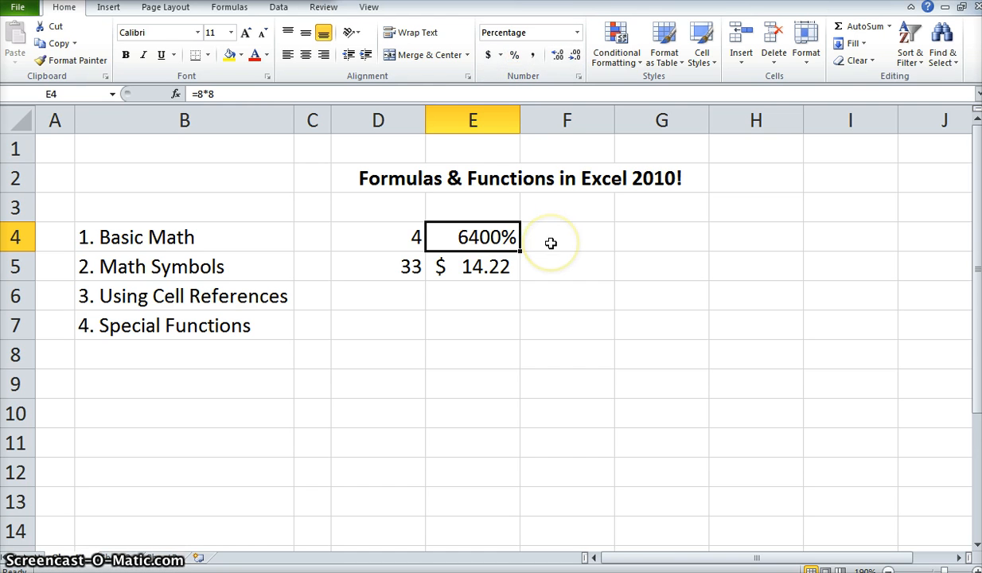
key("ctrl+z")
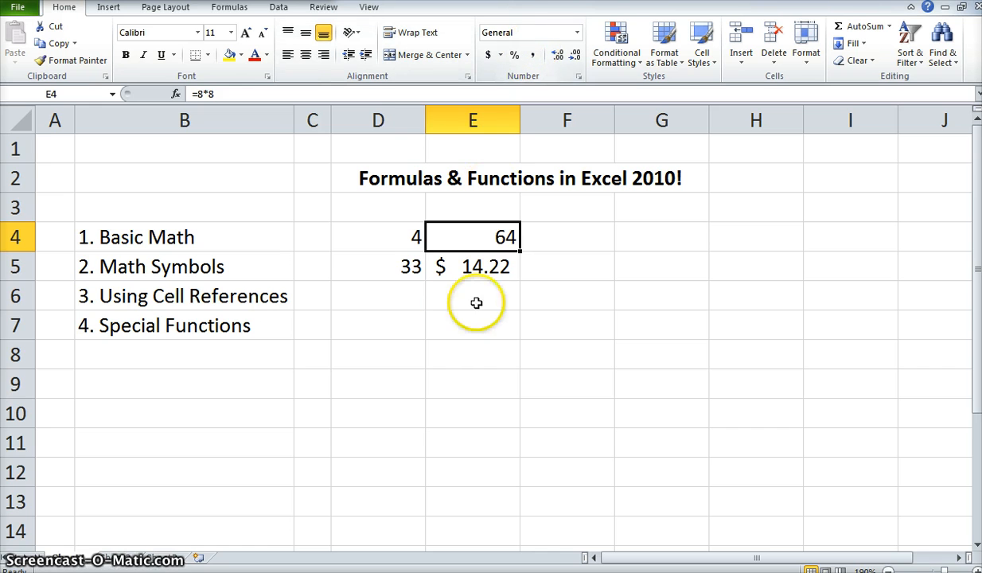
left_click(412, 288)
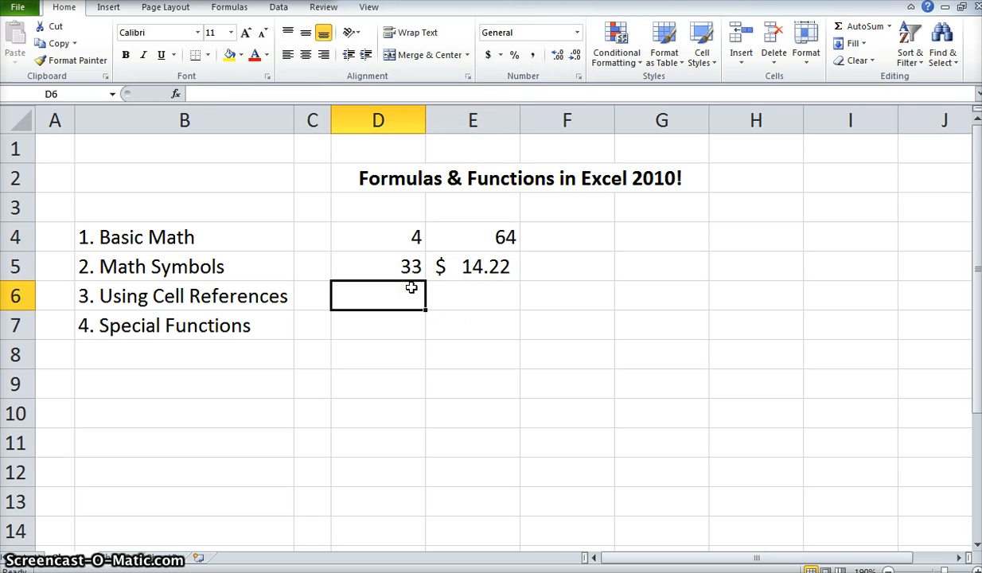
left_click(243, 290)
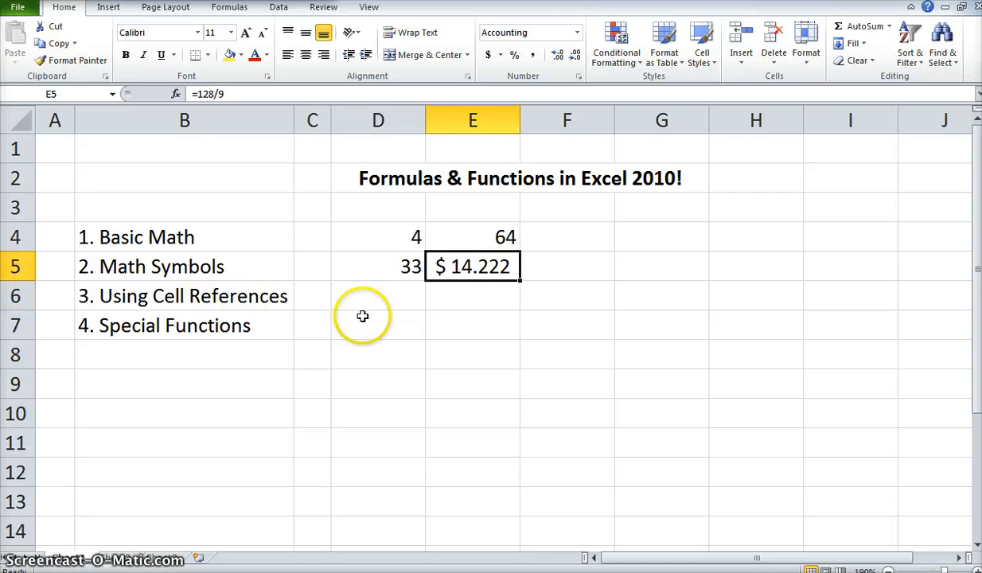
left_click(406, 293)
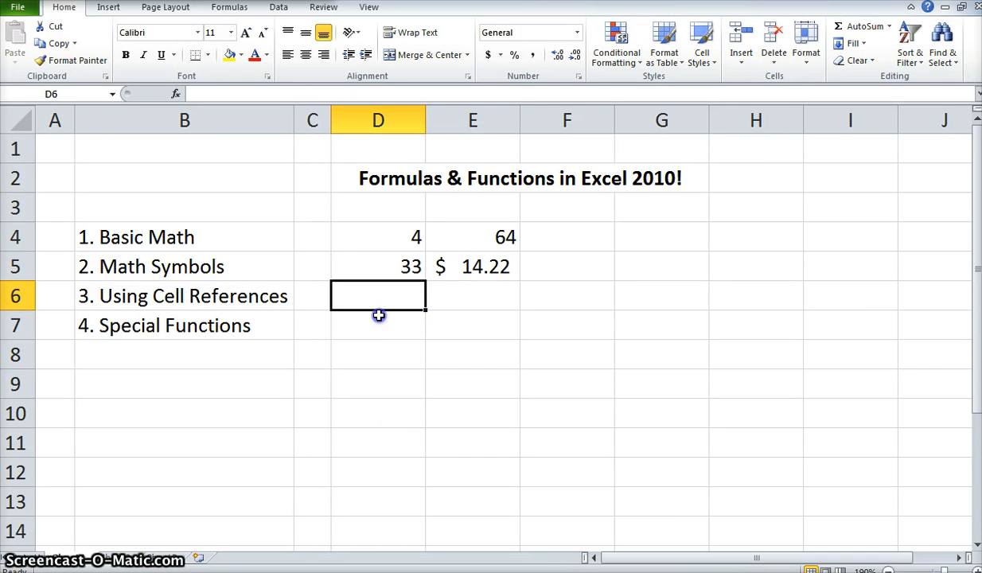
Enter the formula =4*D5 in cell D7, using a cell reference instead of the number 33, and inspect the formulas in D7 and D5
left_click(379, 316)
type("=")
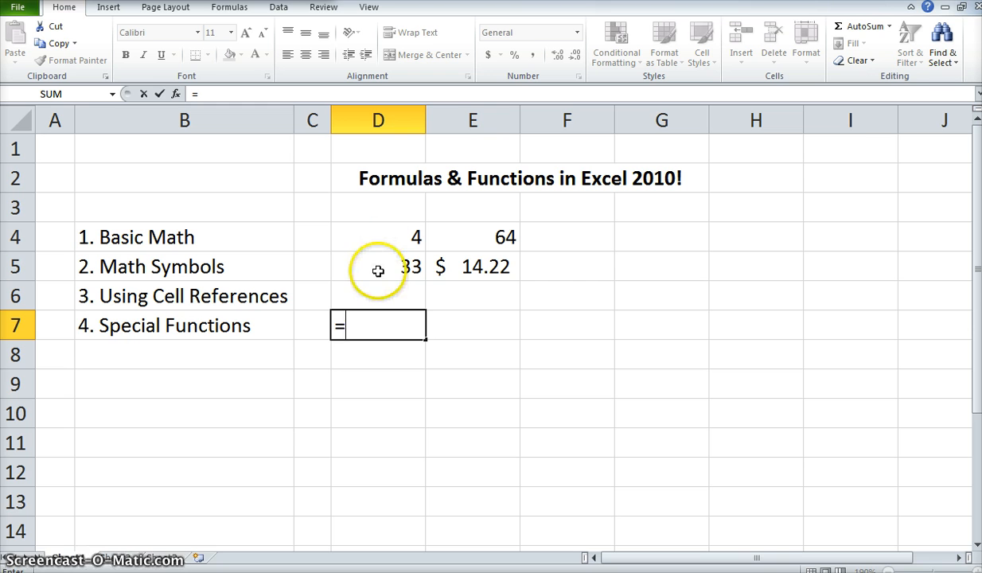
type("4*33")
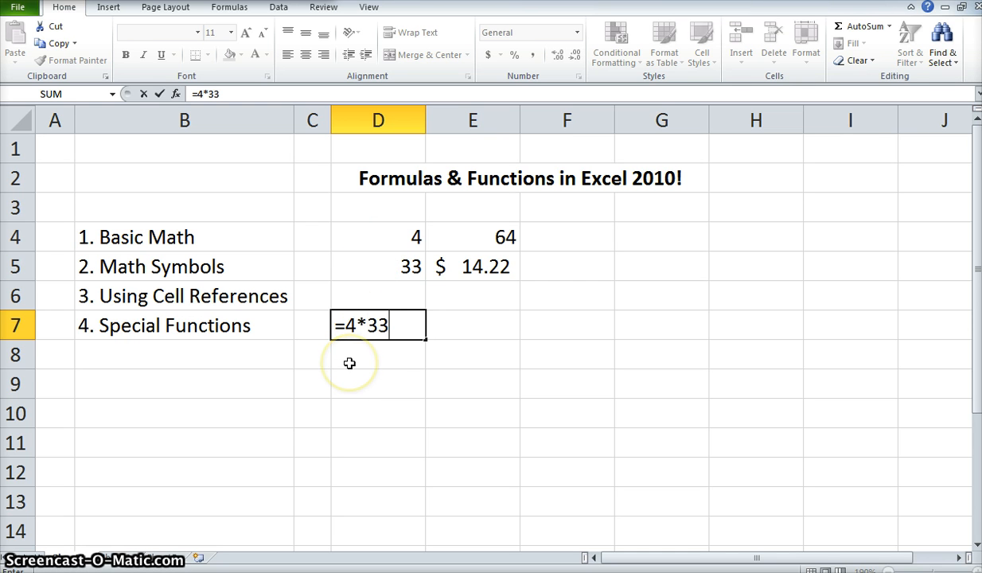
key("BackSpace")
key("BackSpace")
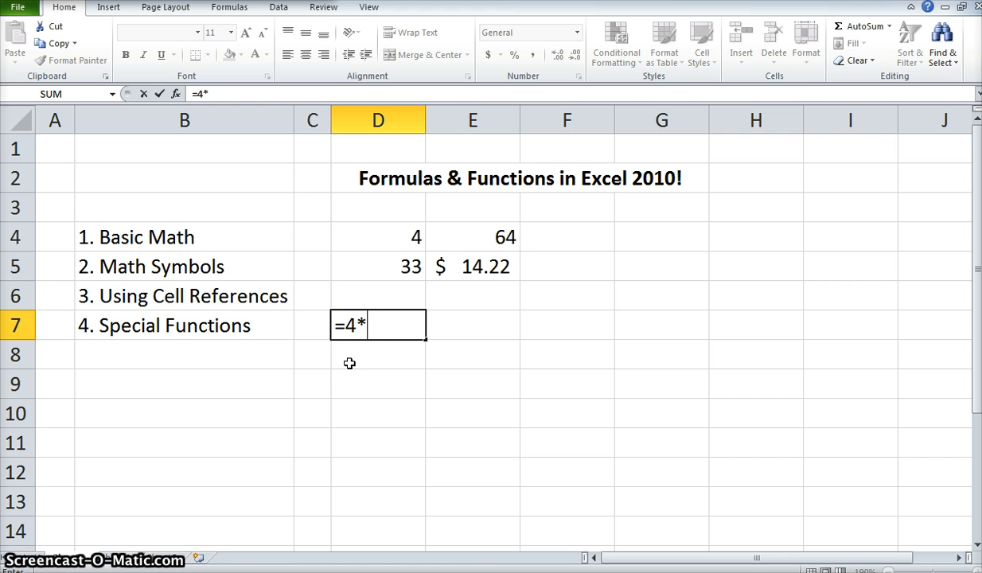
left_click(387, 267)
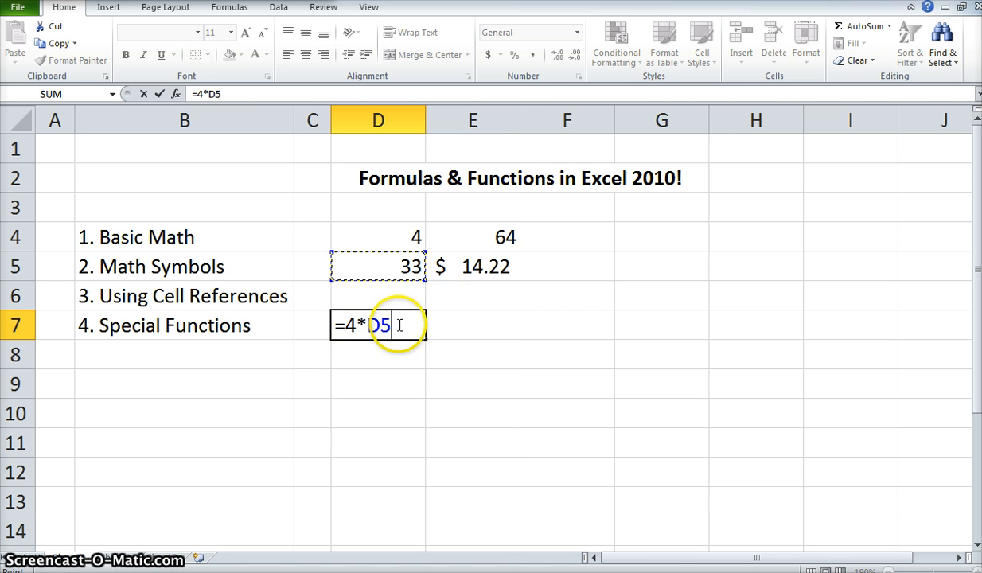
key("Return")
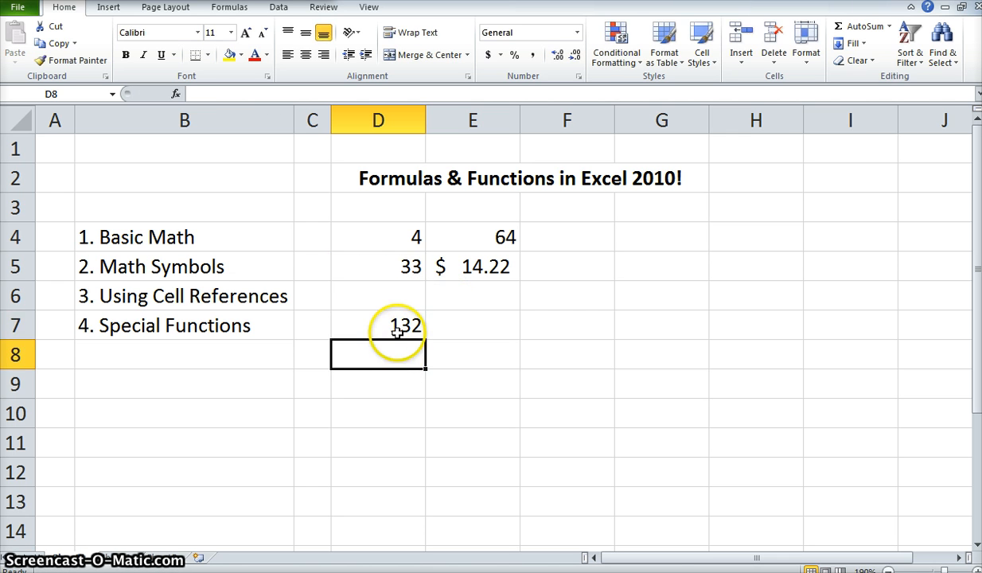
left_click(393, 331)
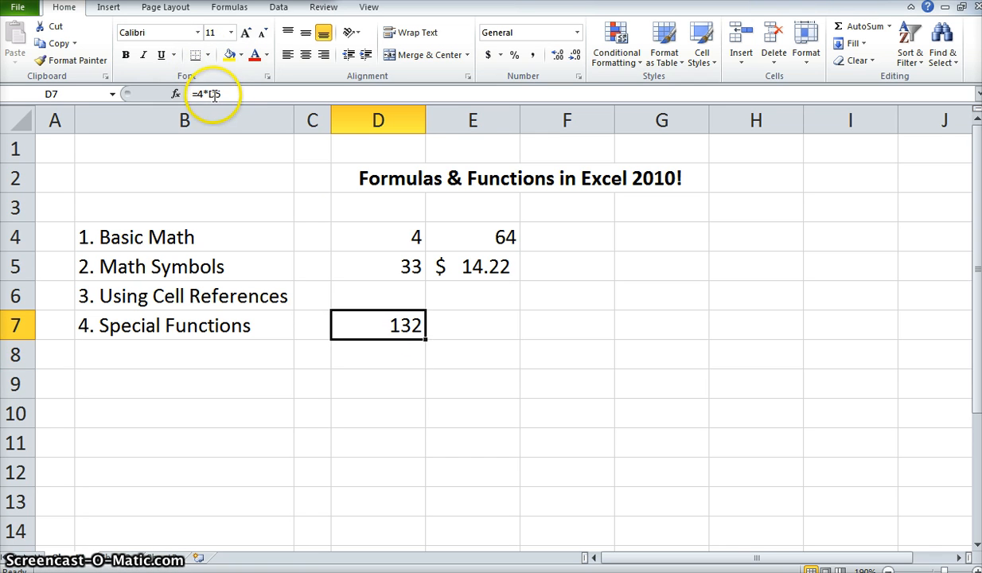
left_click(390, 267)
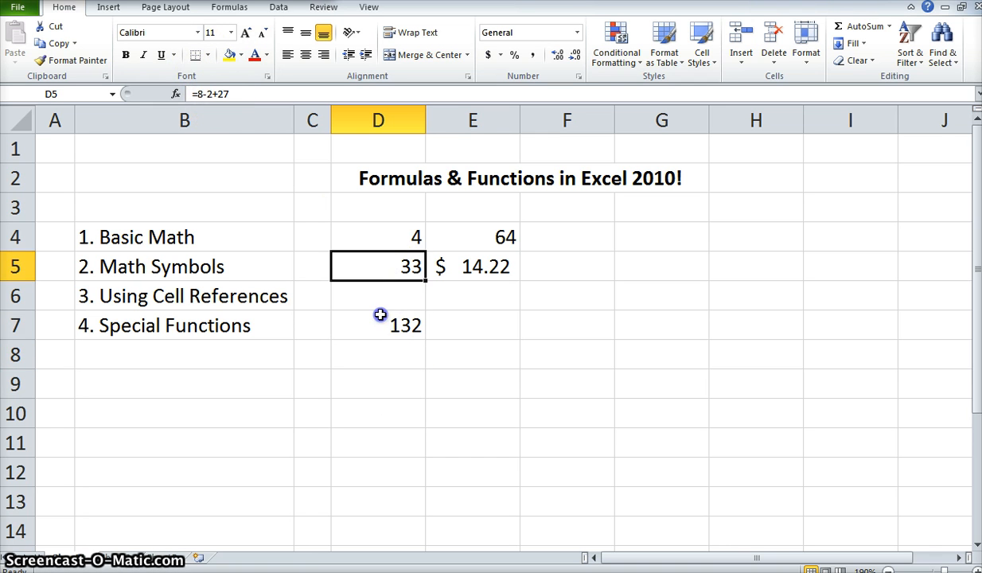
Reopen the formula =4*D5 in cell D7 and pick cell D5 again as its reference
left_click(382, 318)
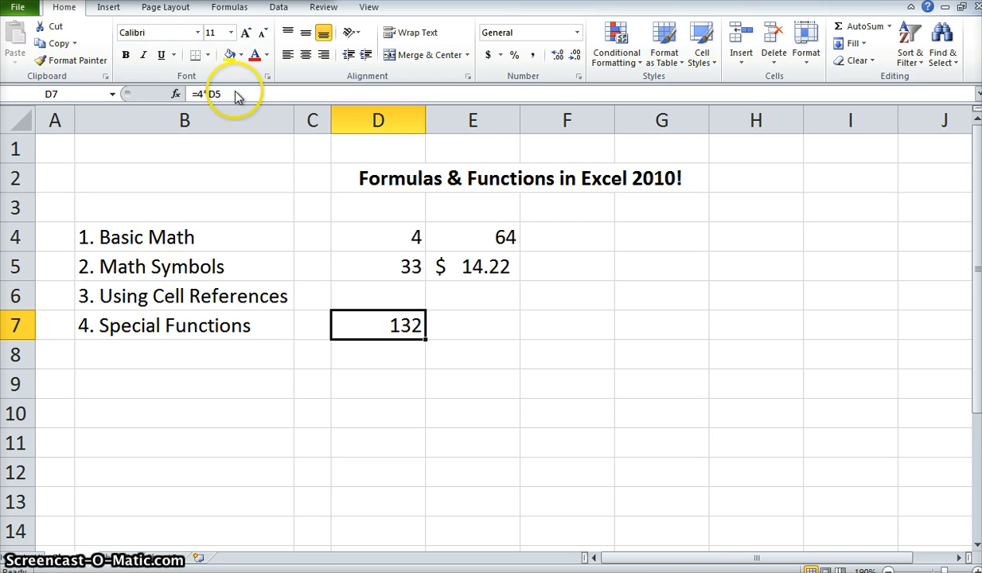
key("F2")
left_click(406, 267)
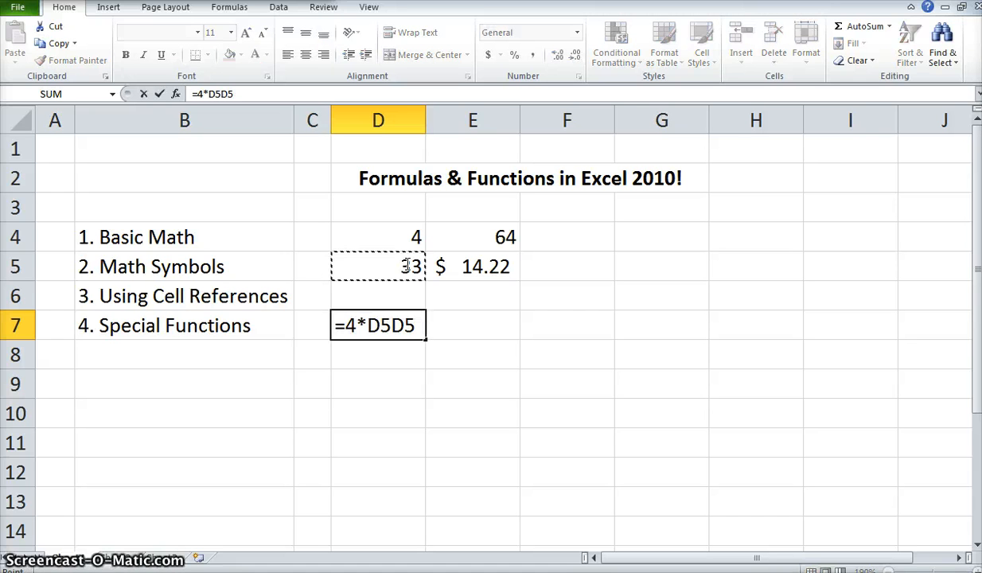
key("BackSpace")
key("BackSpace")
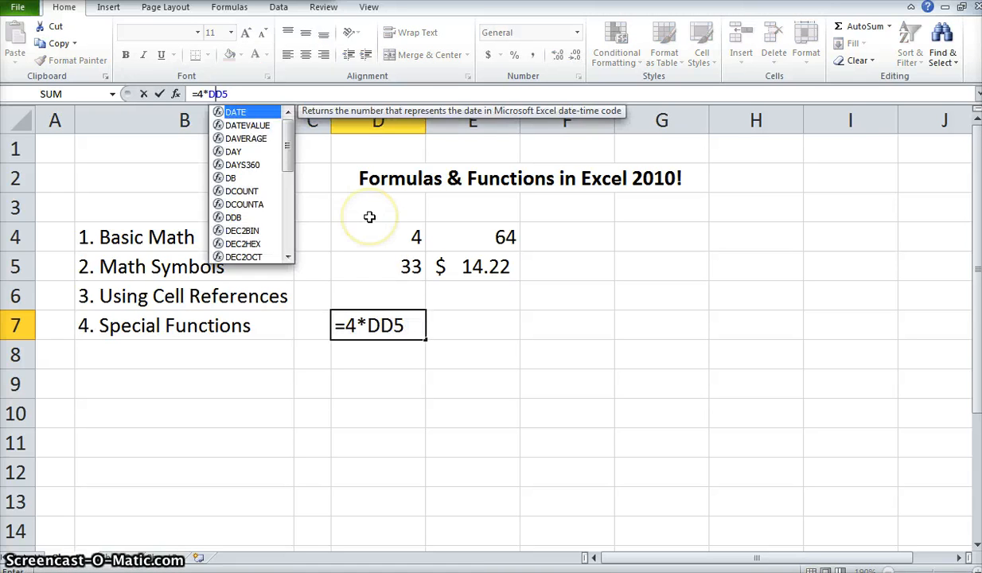
left_click(384, 268)
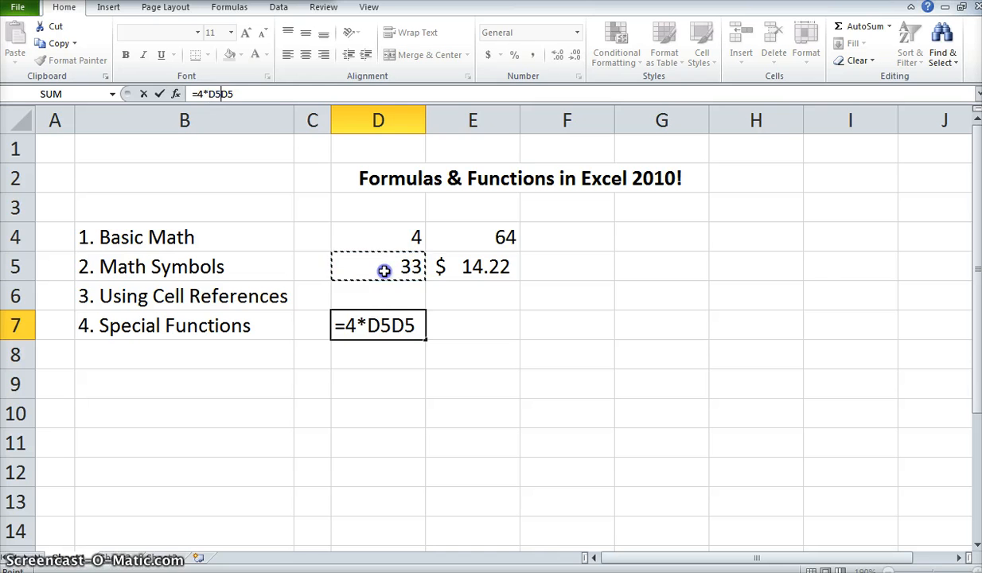
key("BackSpace")
key("BackSpace")
key("Return")
Extend the formula in cell D5 to =8-2+27+87 and check the dependent formula in cell D7
left_click(394, 269)
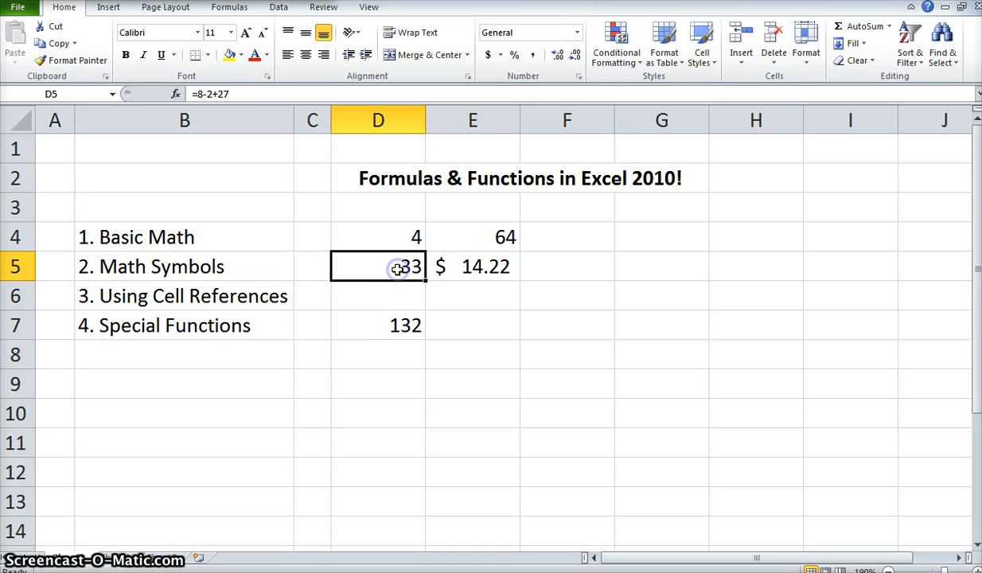
left_click(244, 95)
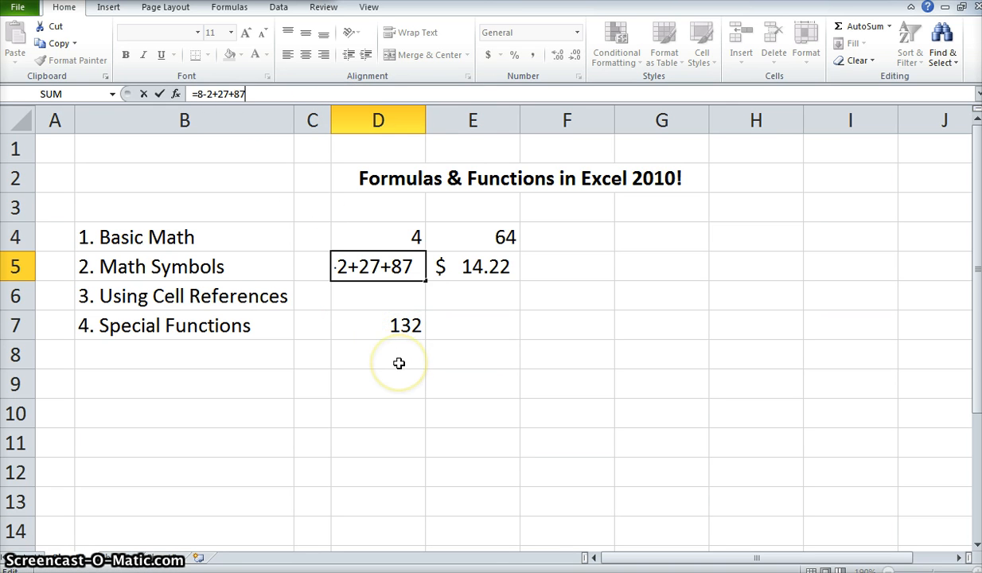
key("Return")
left_click(380, 323)
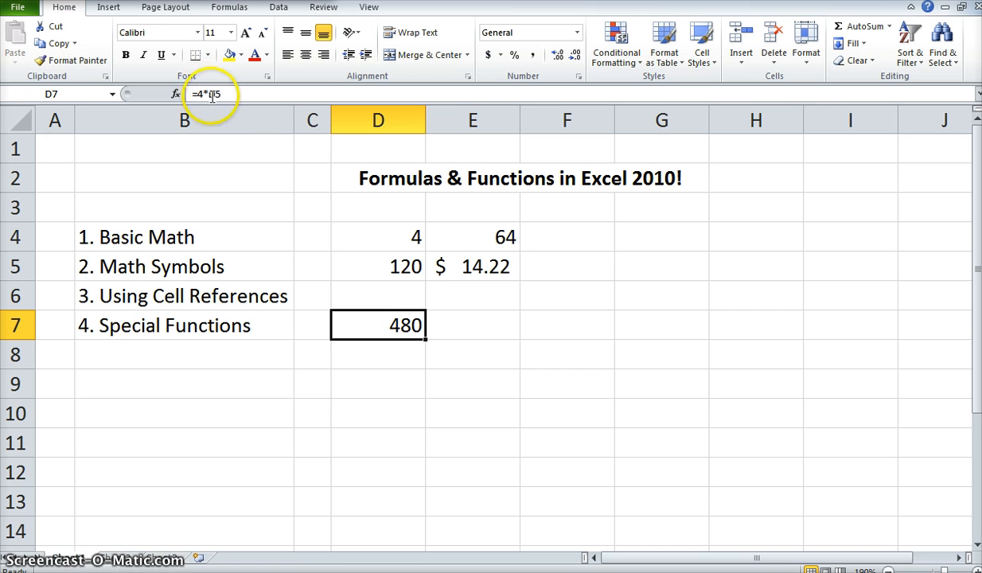
left_click(399, 265)
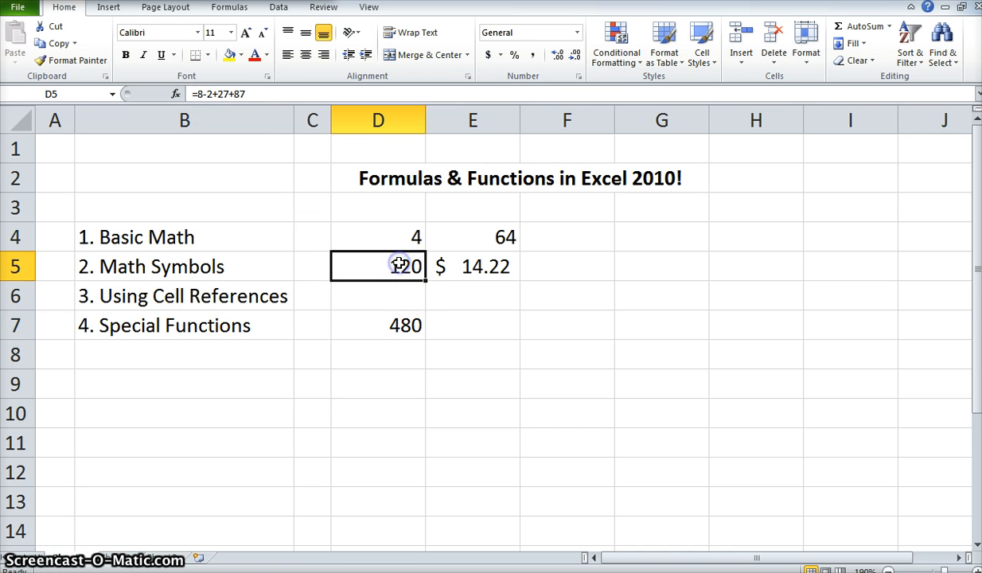
left_click(386, 320)
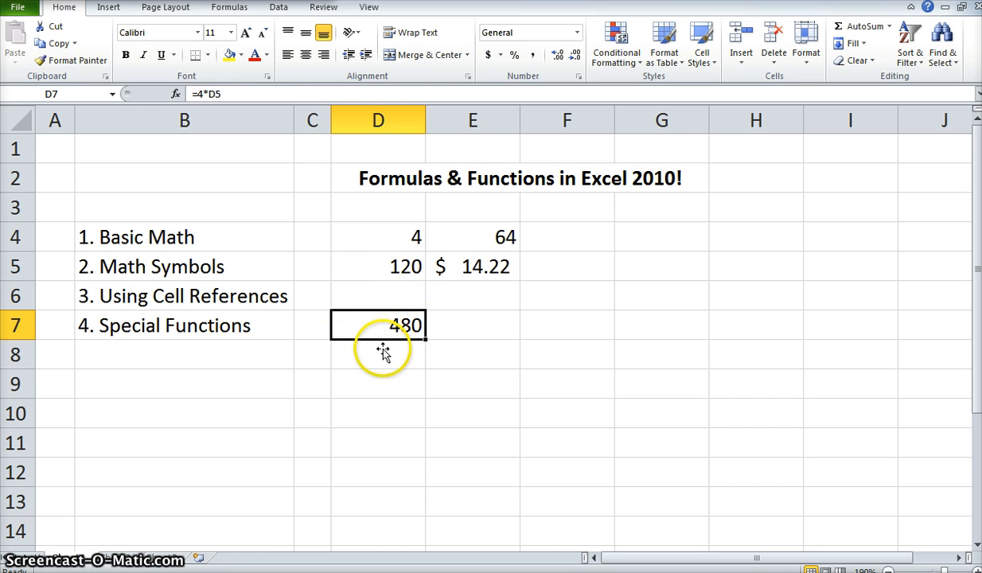
left_click(483, 298)
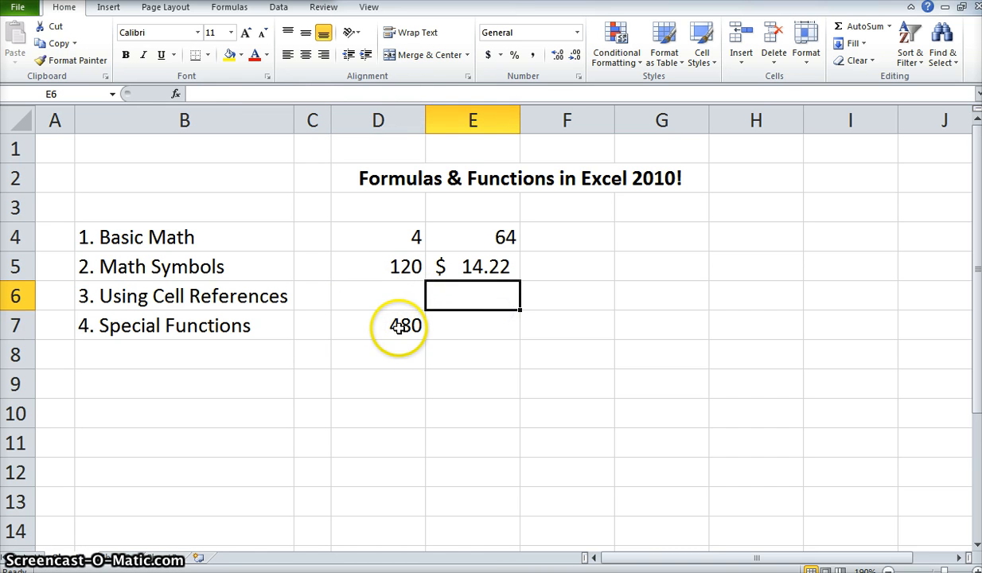
left_click(388, 322)
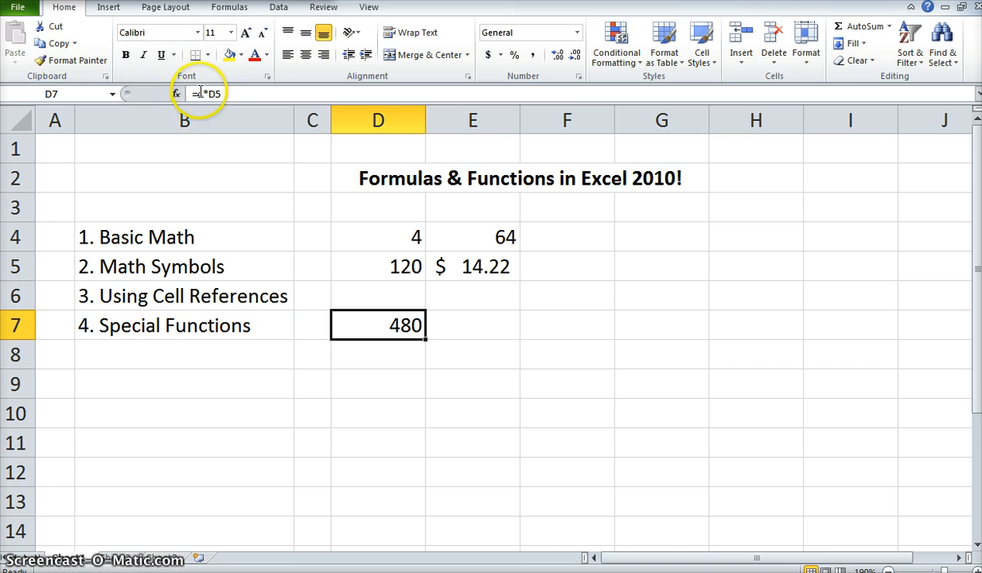
Enter the subtraction formula =E4-D4 in cell E7 and compare its references with the formula in cell D7
left_click(455, 318)
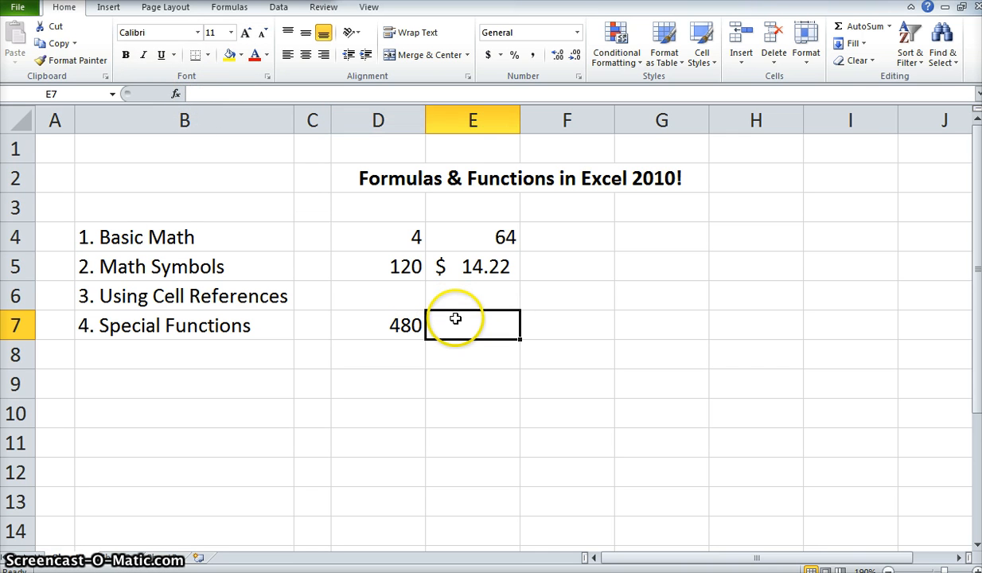
type("=")
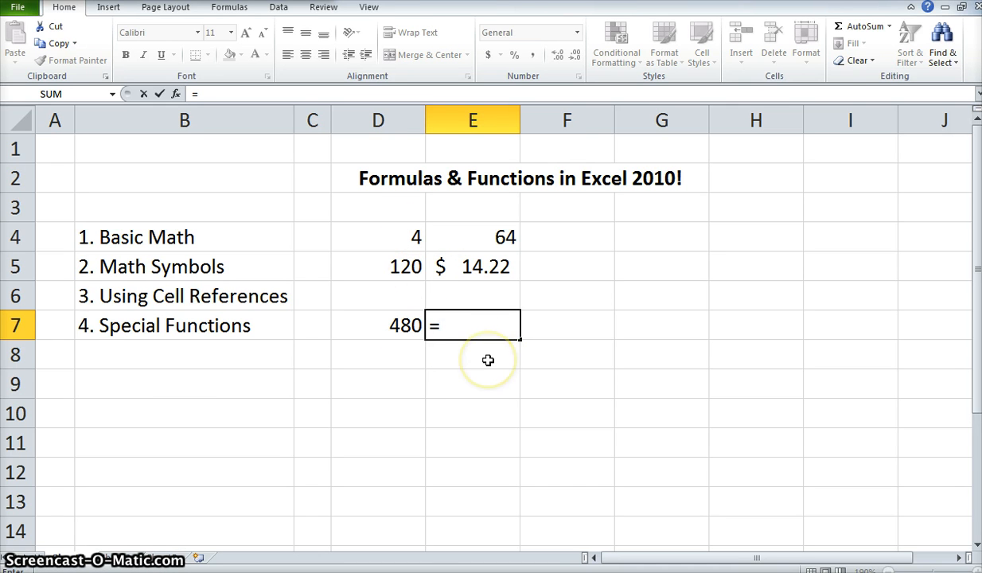
type("E4")
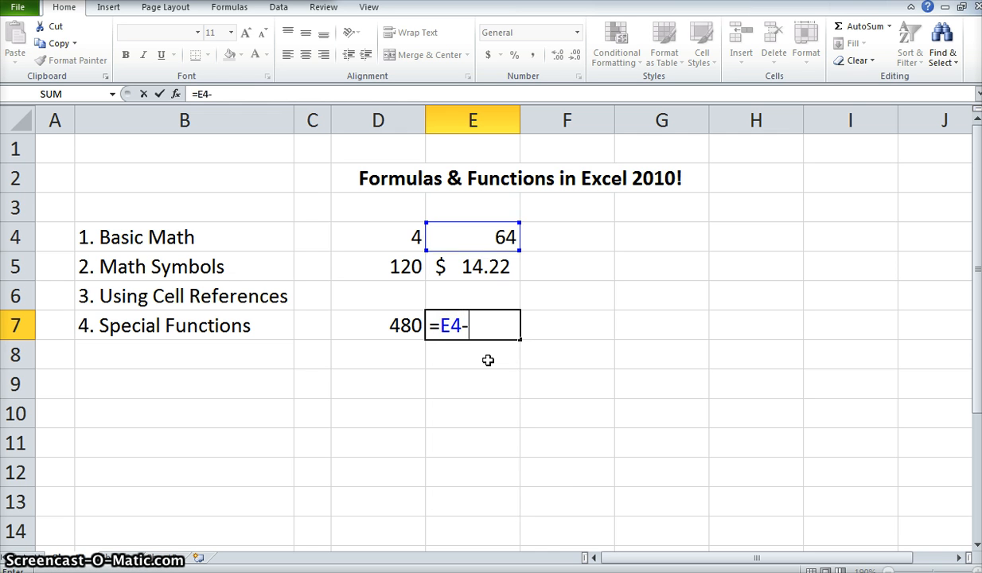
type("-D4")
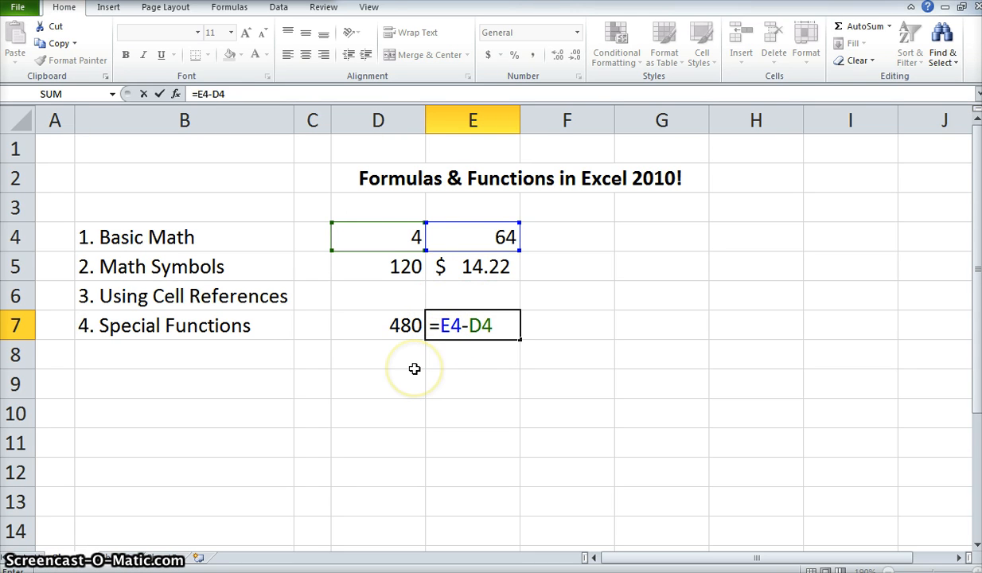
key("Return")
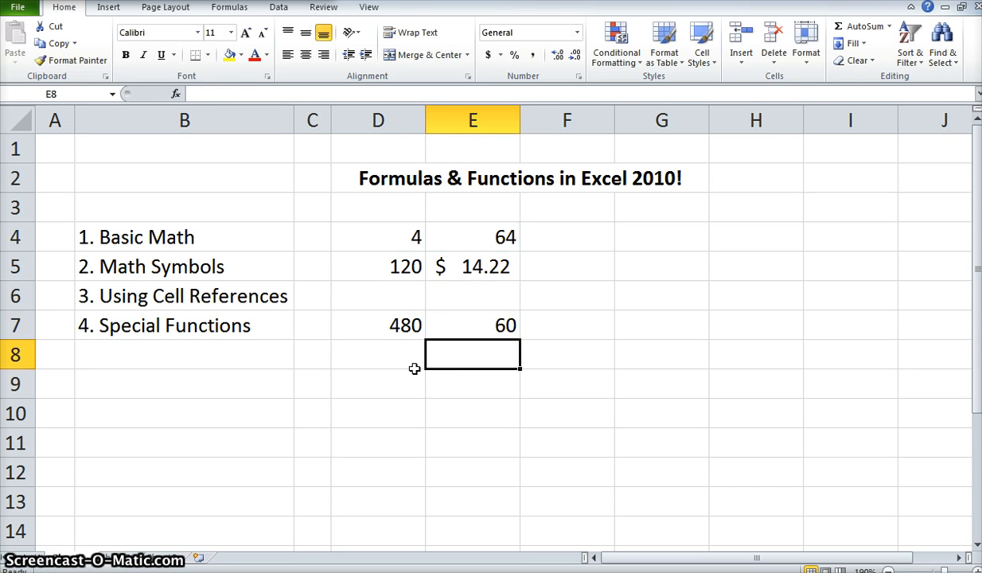
left_click(450, 324)
key("Left")
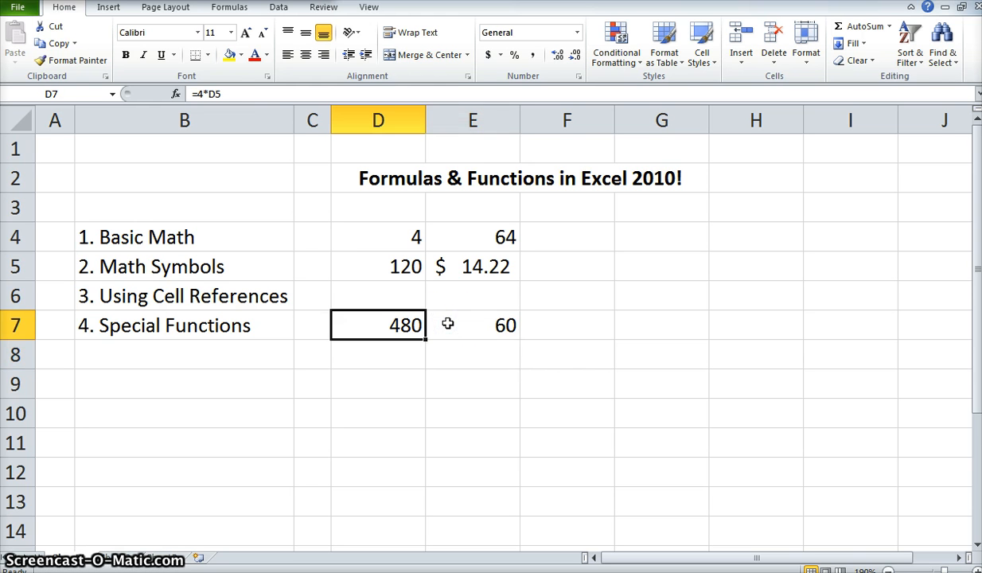
left_click(448, 324)
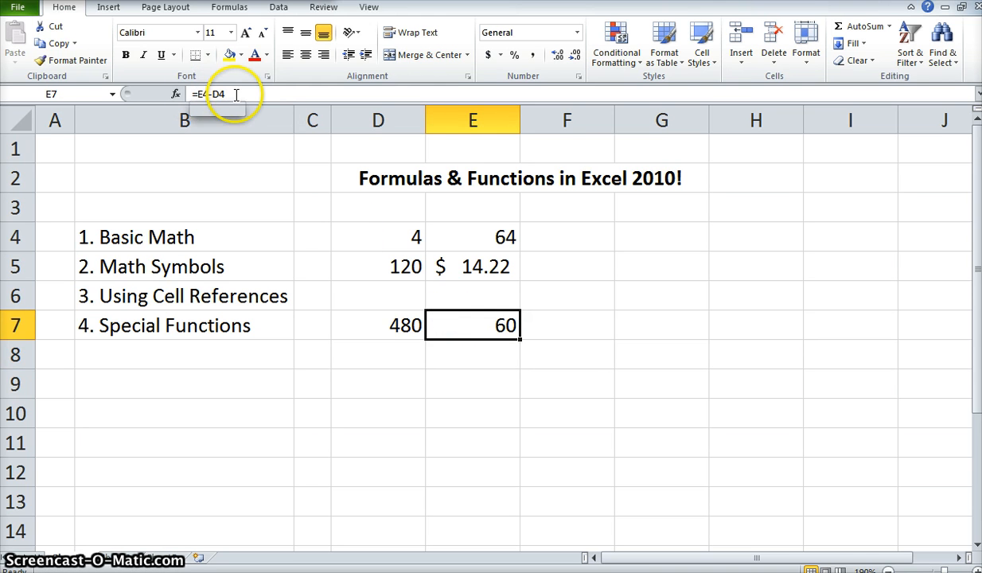
left_click(407, 323)
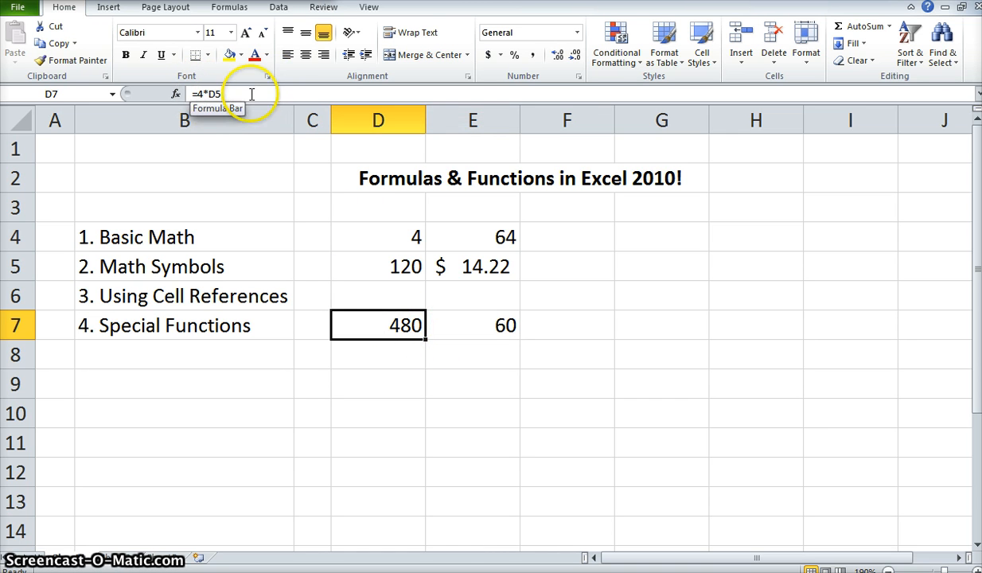
Enter the addition formula =D4+D5+D7+E7+E4 in cell D8 using picked cell references, and check the formula
left_click(390, 343)
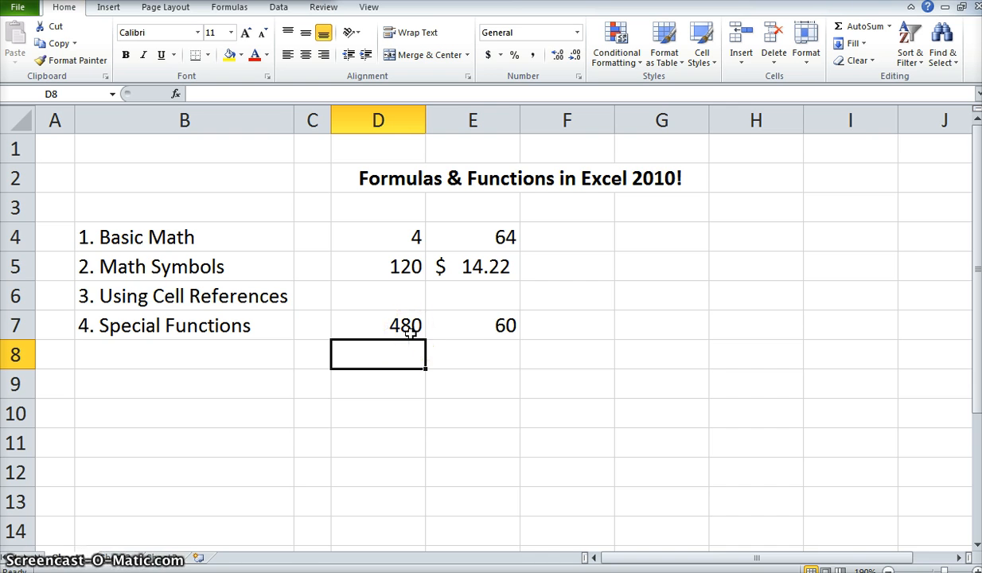
left_click(399, 349)
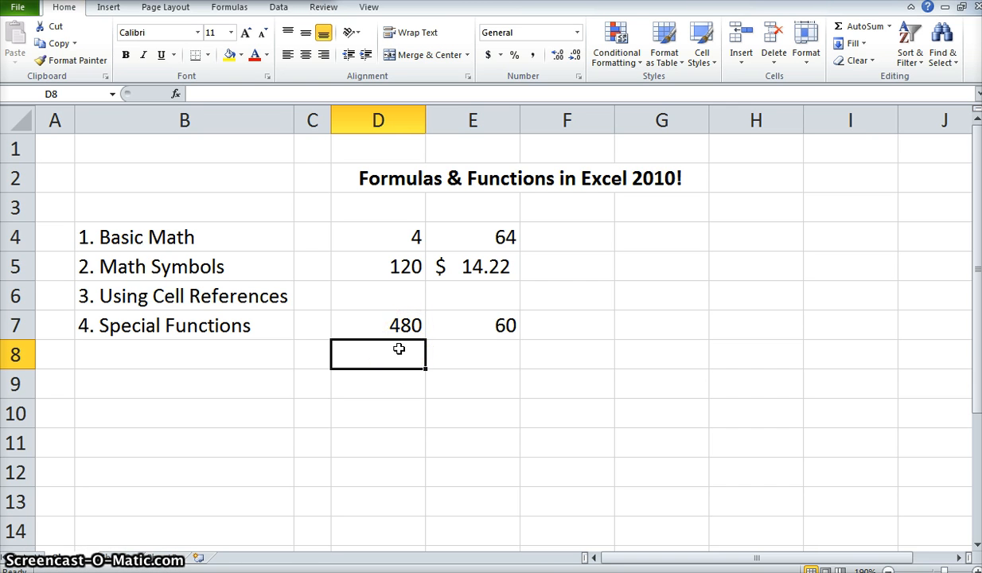
type("=")
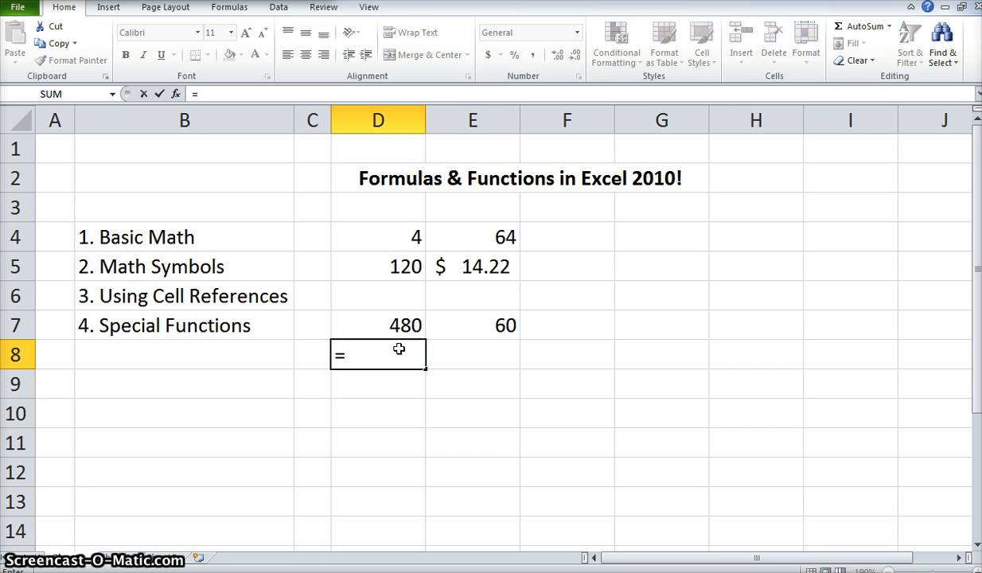
left_click(401, 232)
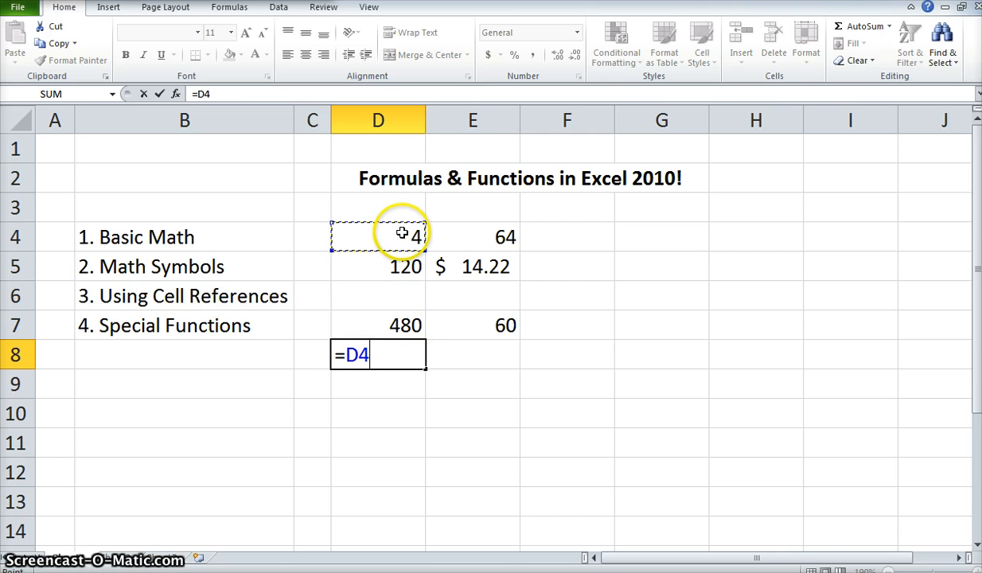
type("+")
left_click(396, 270)
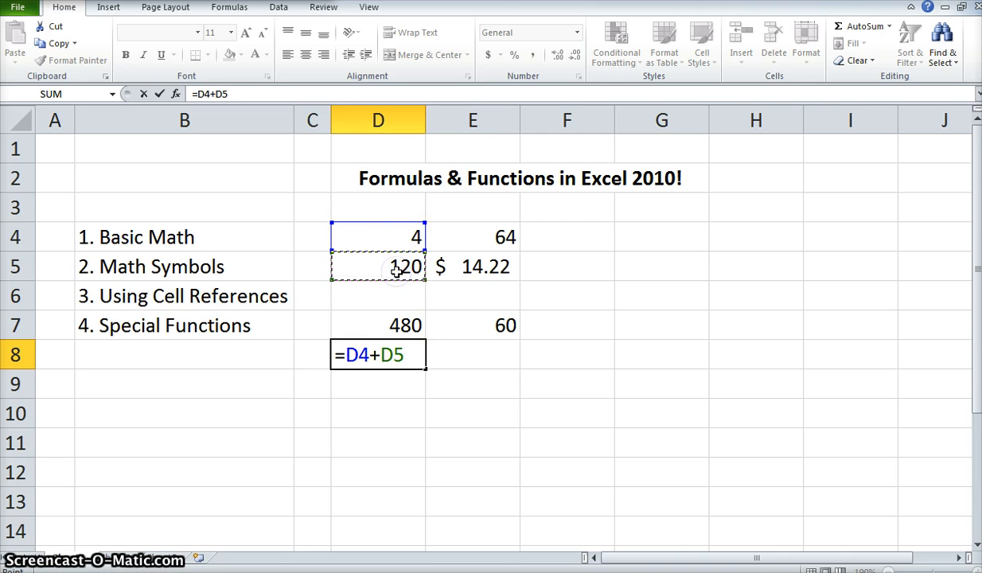
type("+")
left_click(403, 323)
type("+")
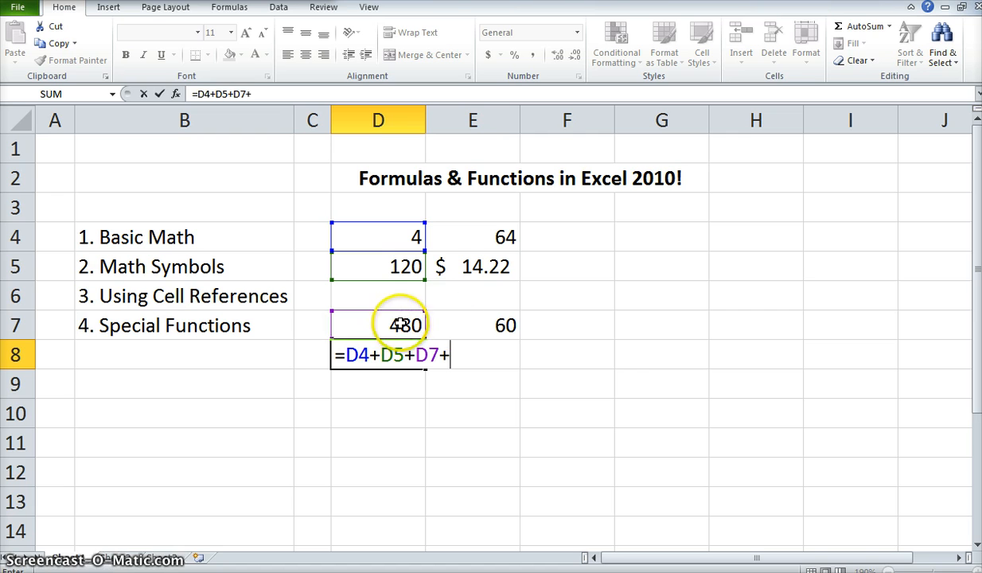
left_click(453, 325)
type("+")
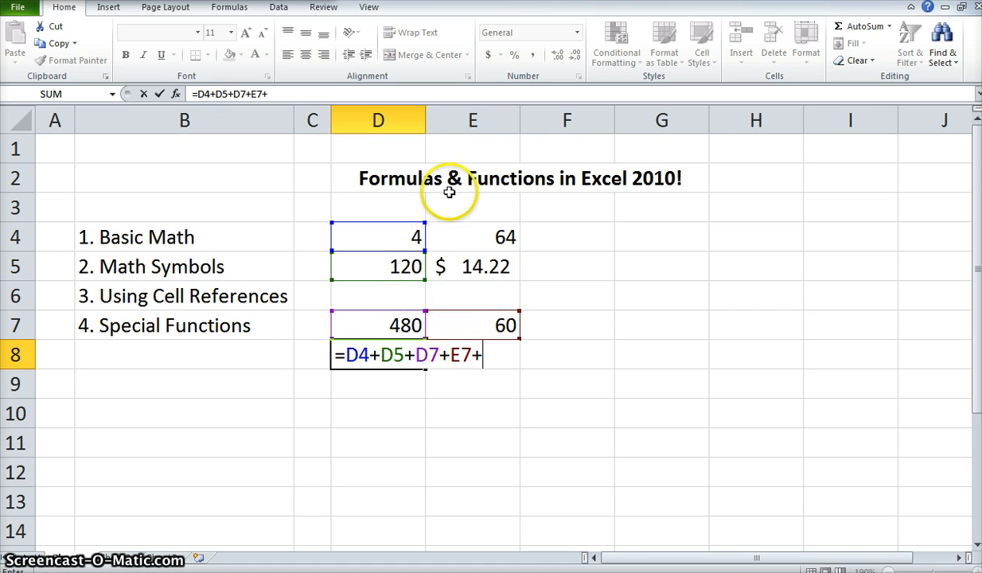
left_click(444, 239)
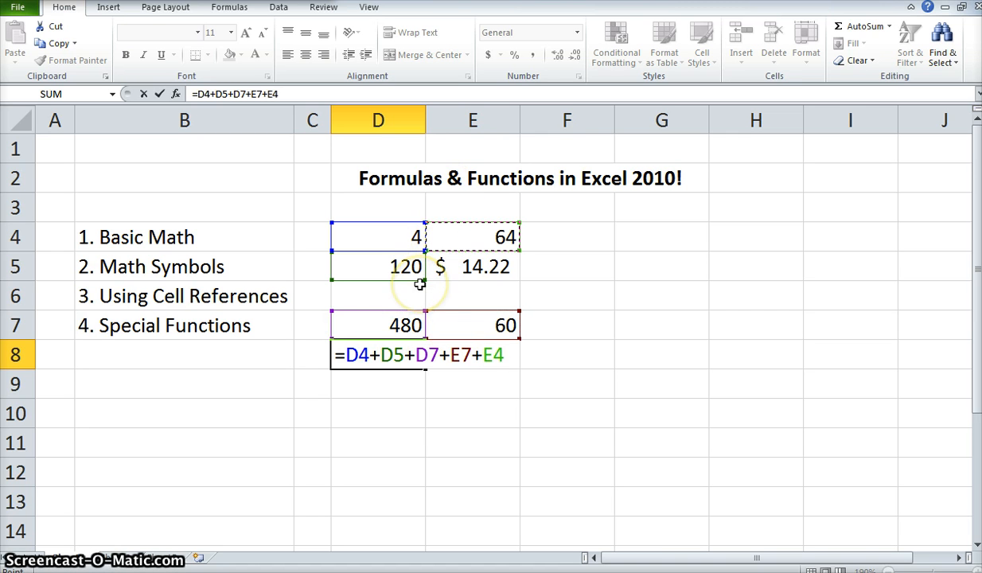
key("Return")
left_click(395, 350)
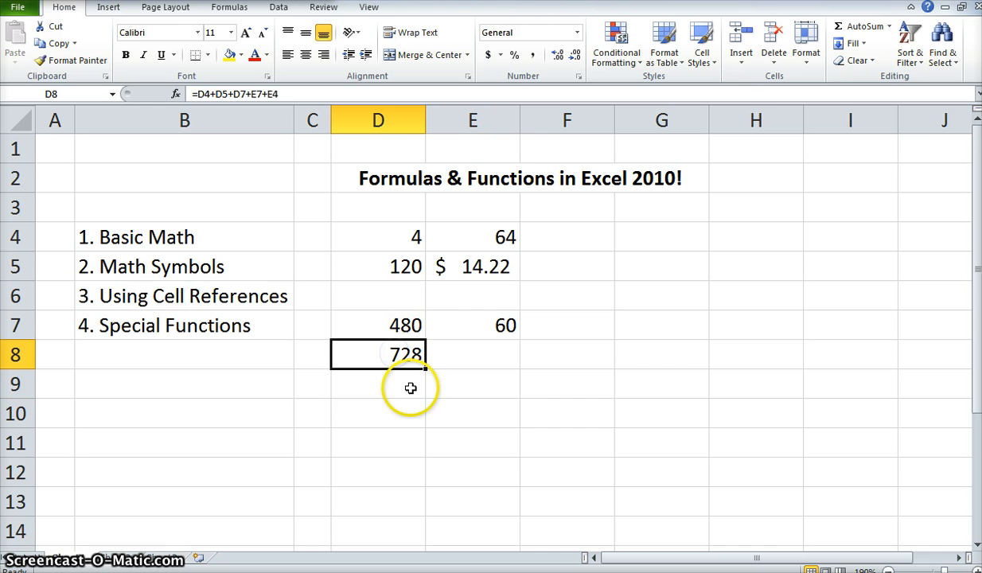
left_click(407, 387)
left_click(431, 373)
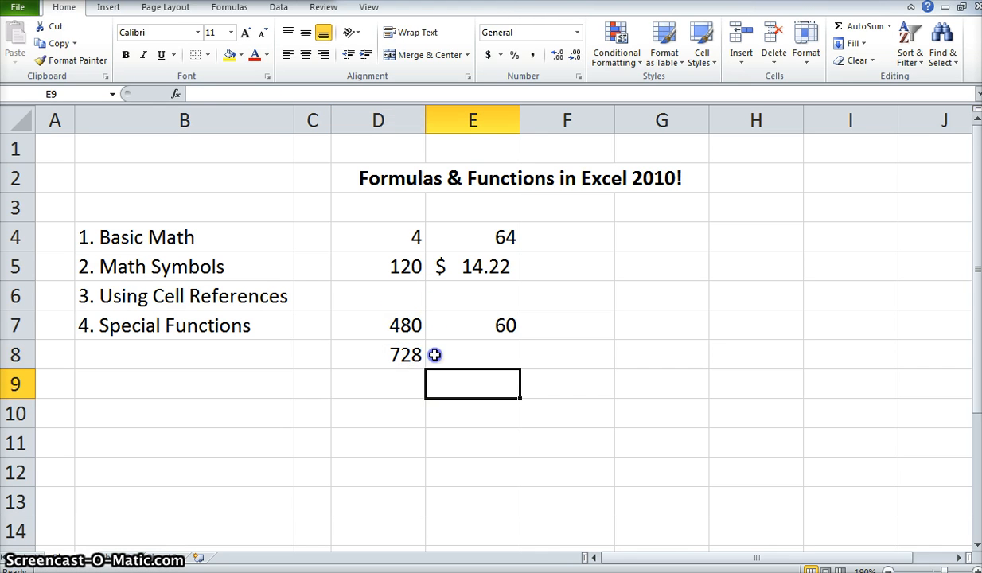
left_click(435, 353)
left_click(417, 351)
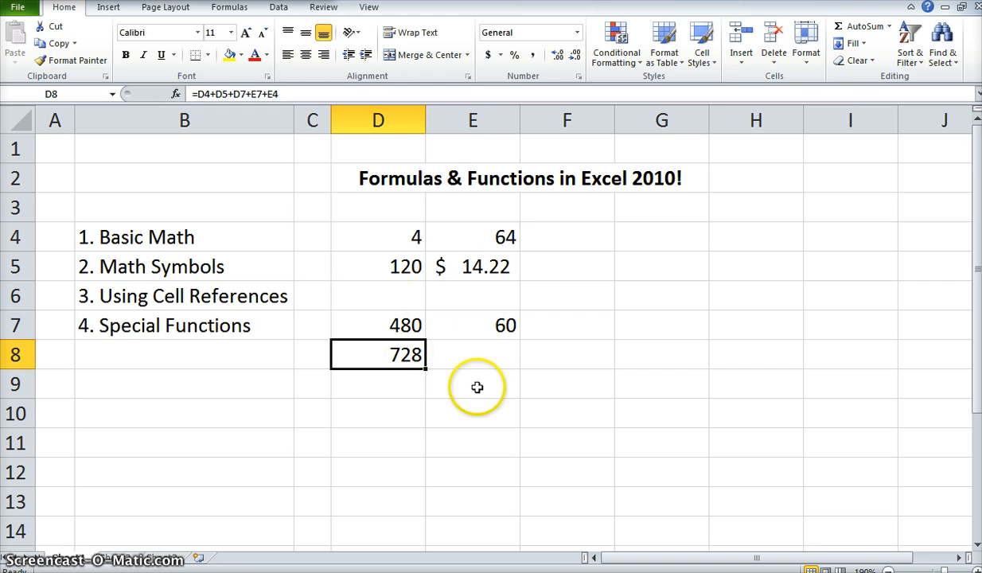
Select cell D10 and look over the function library for the available function categories
left_click(407, 409)
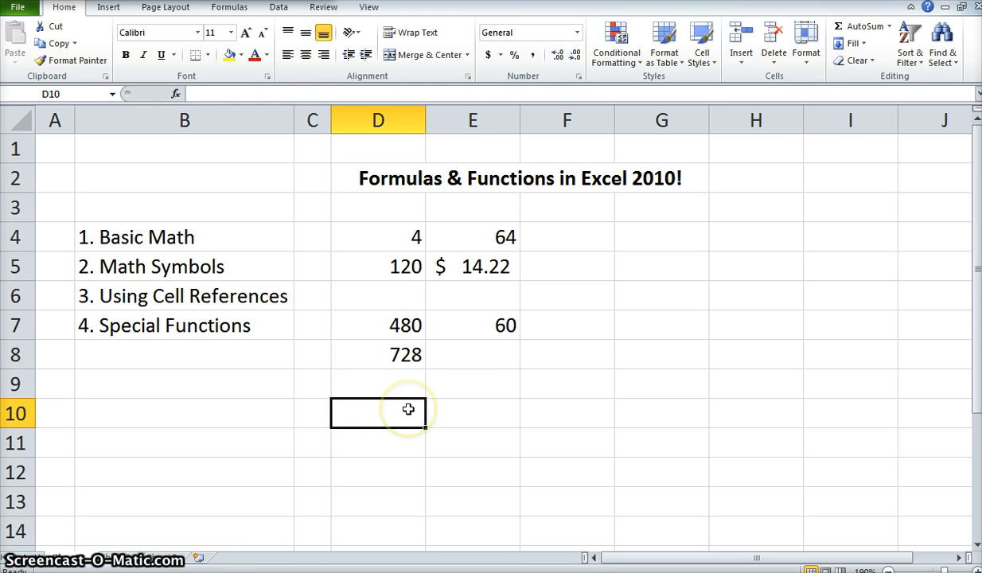
left_click(173, 313)
left_click(382, 411)
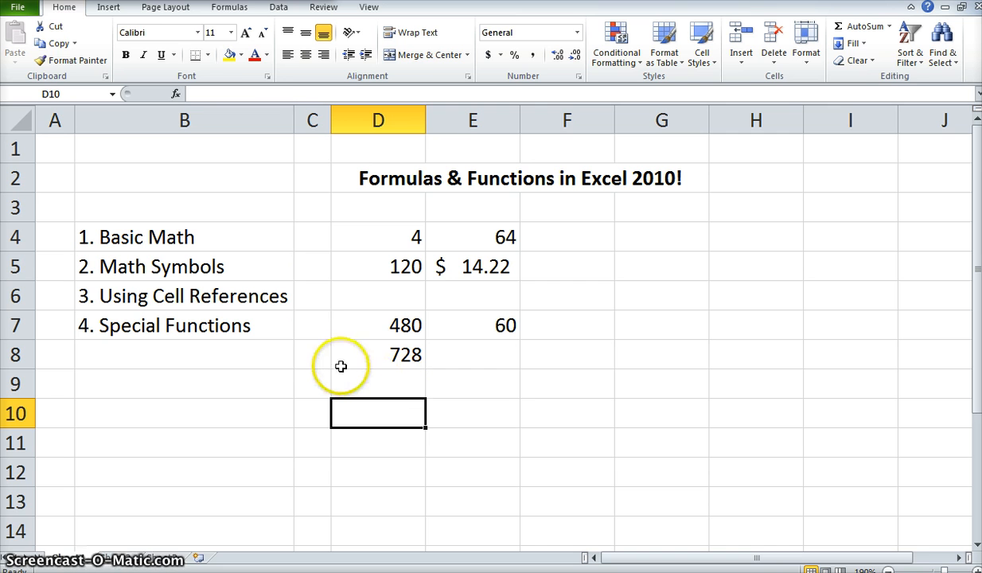
left_click(230, 9)
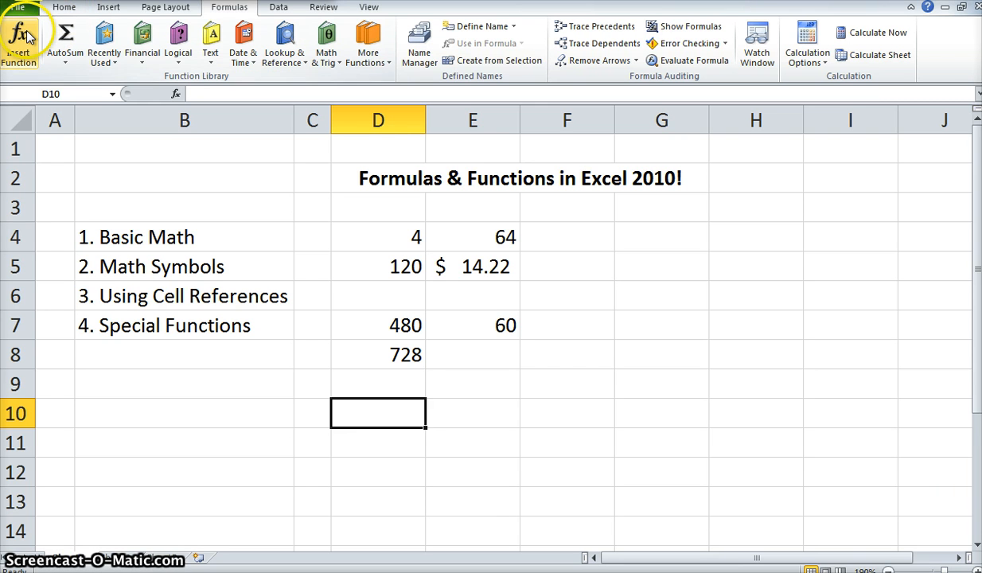
left_click(62, 7)
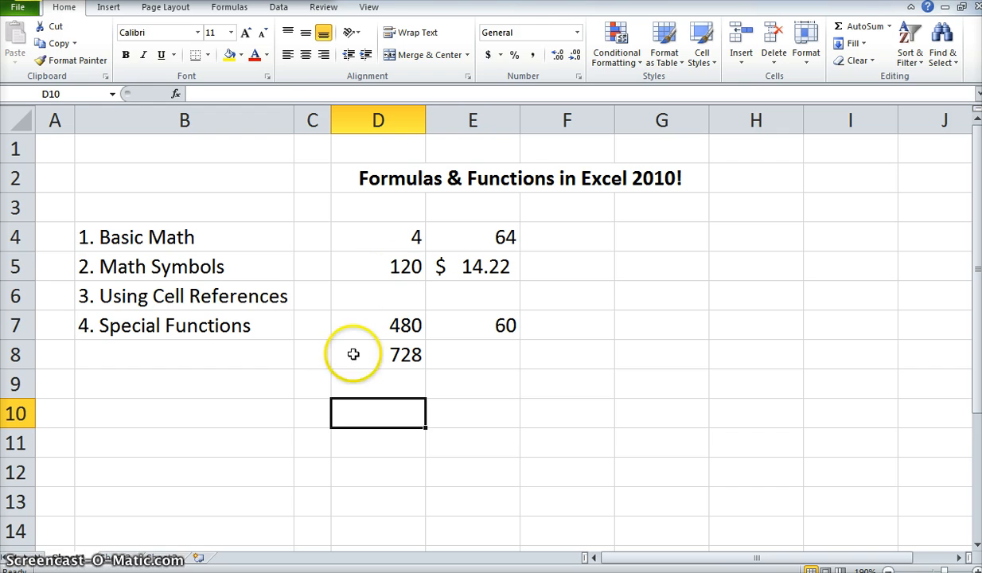
Fill the empty cell D6 within the range D4 to D8 with the value 28
left_click_drag(394, 237, 385, 358)
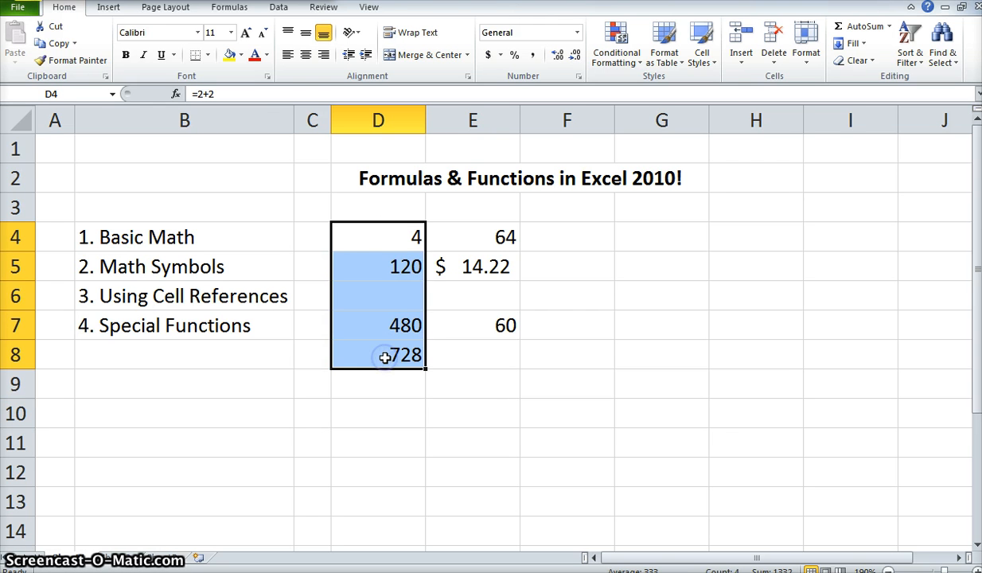
left_click(395, 294)
type("28")
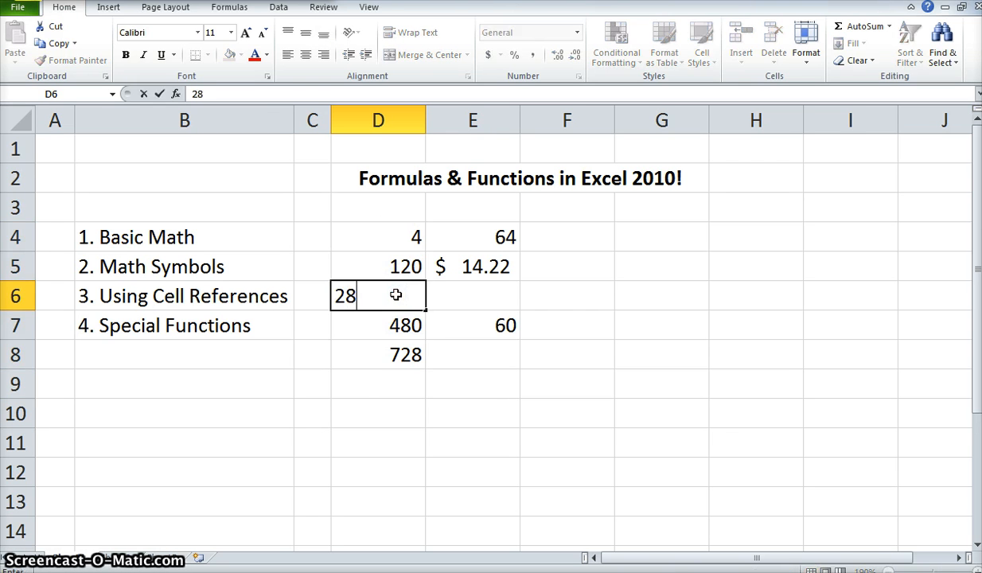
key("Return")
Begin the addition formula =D4+D5+D6+D7 in cell D10, adding the column's cells one at a time
left_click_drag(398, 250, 388, 347)
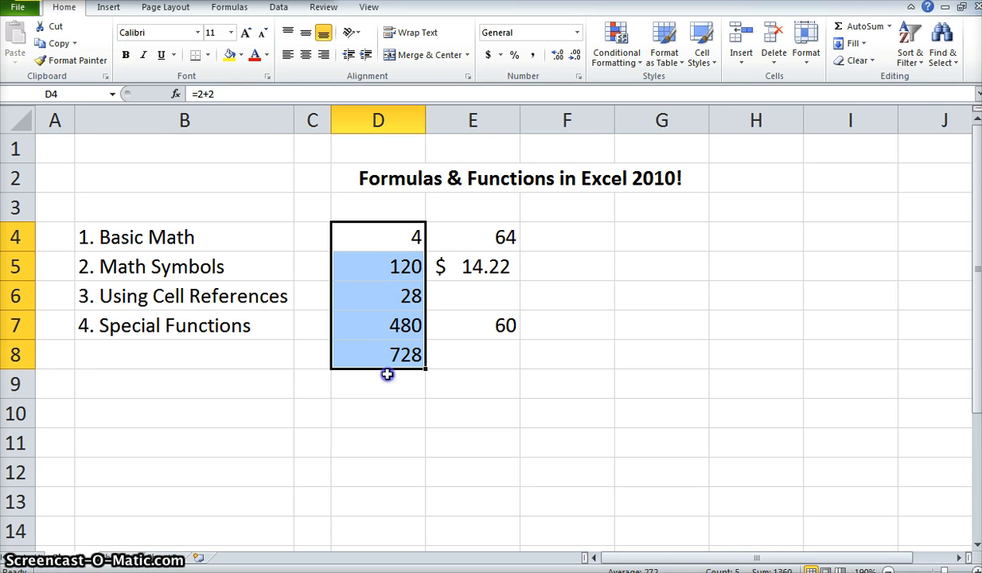
left_click(387, 375)
left_click(377, 411)
type("=")
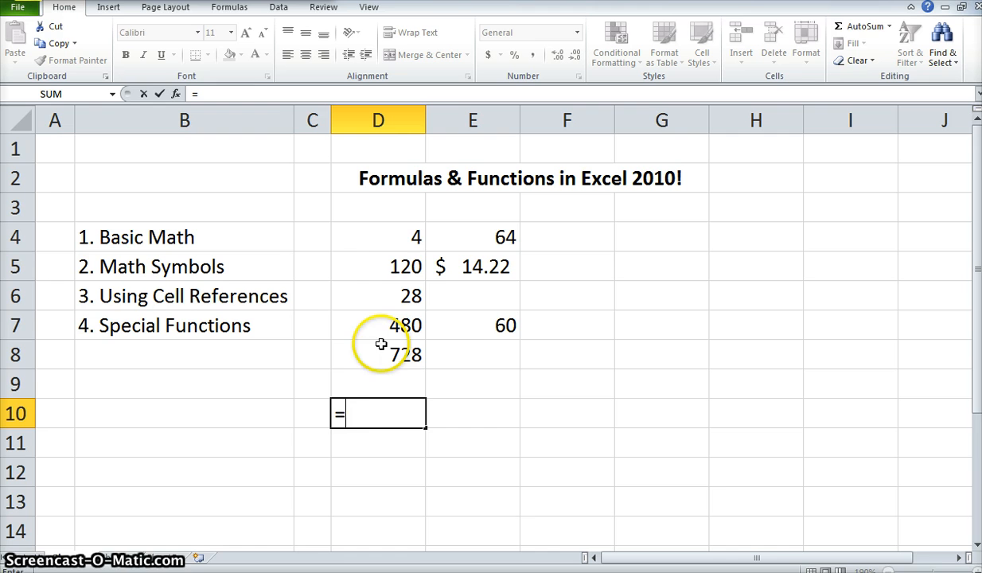
left_click(392, 244)
type("+D5")
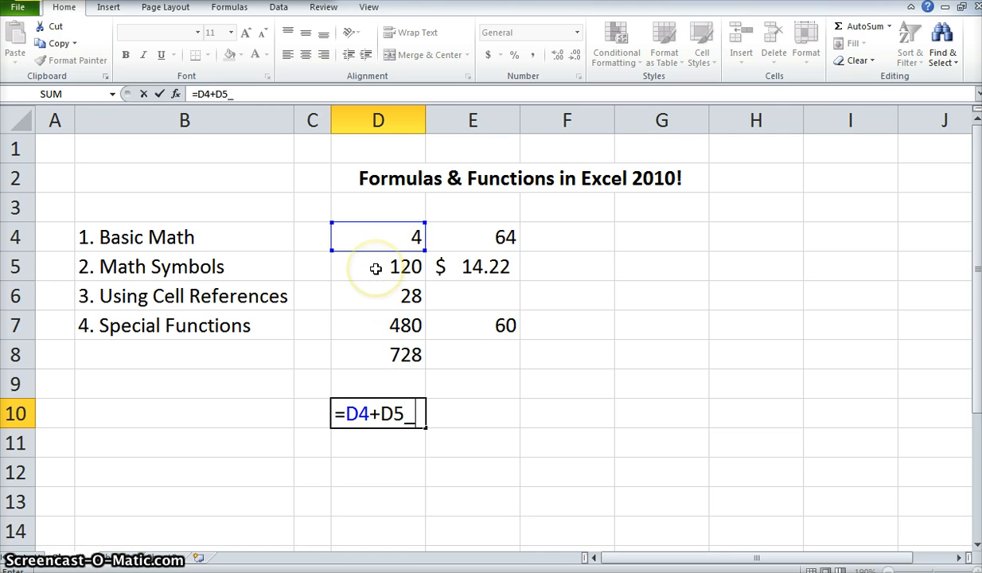
type("+")
left_click(371, 294)
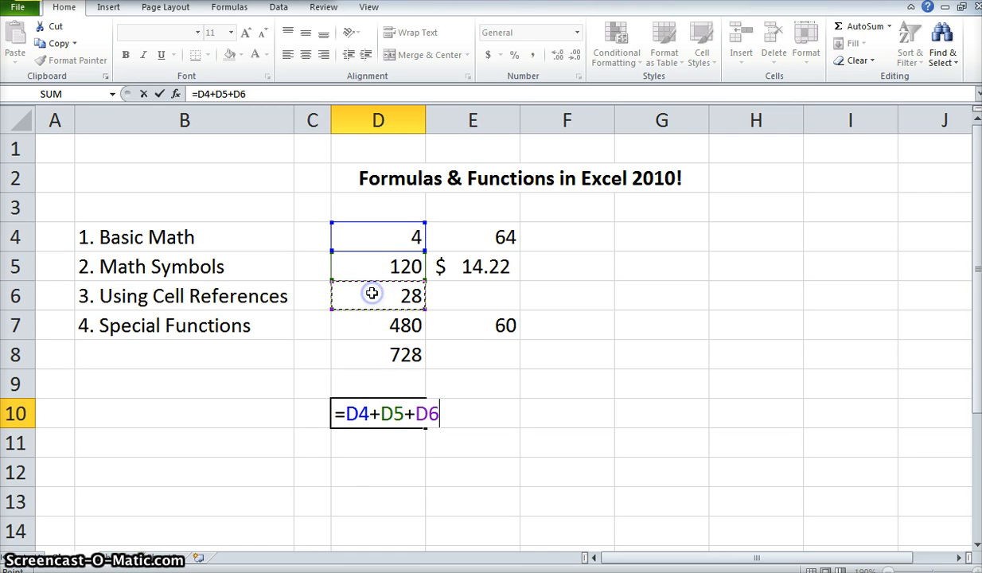
type("+")
left_click(378, 325)
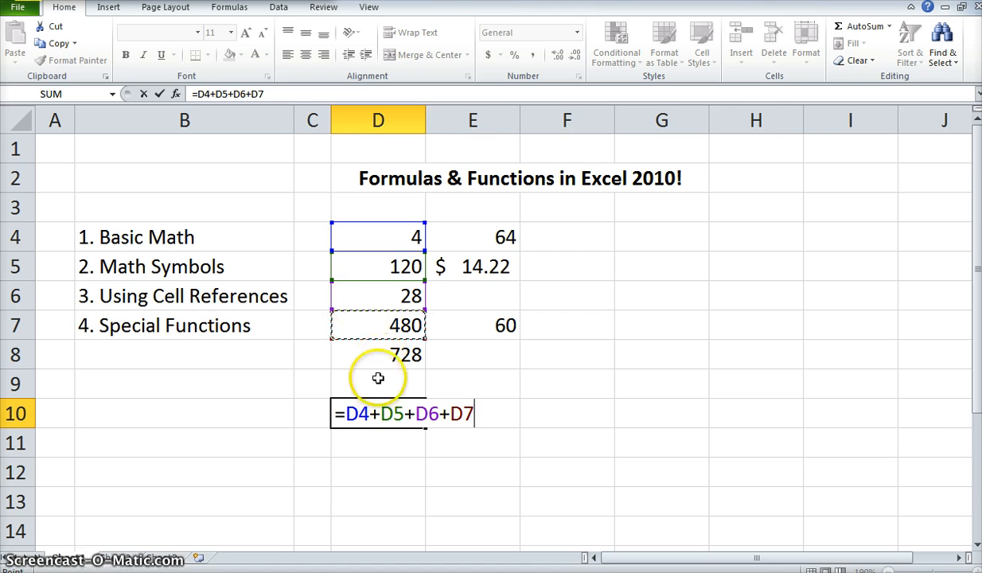
Delete the unfinished addition formula from cell D10
key("BackSpace")
key("BackSpace")
key("BackSpace")
key("BackSpace")
key("BackSpace")
key("BackSpace")
key("BackSpace")
key("BackSpace")
key("BackSpace")
key("BackSpace")
key("BackSpace")
key("BackSpace")
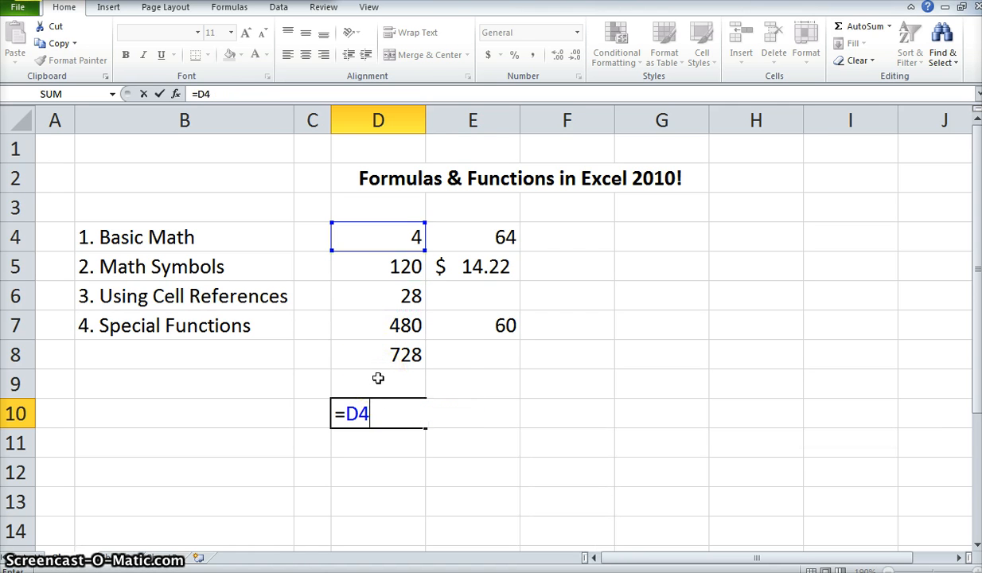
Start a SUM function in cell D10 up to its opening parenthesis
type("=")
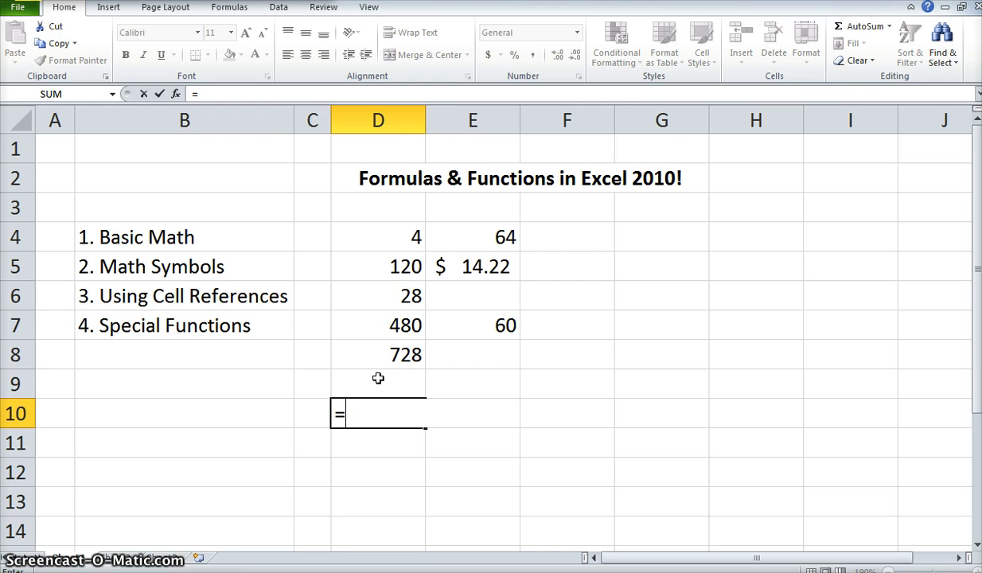
type("sum")
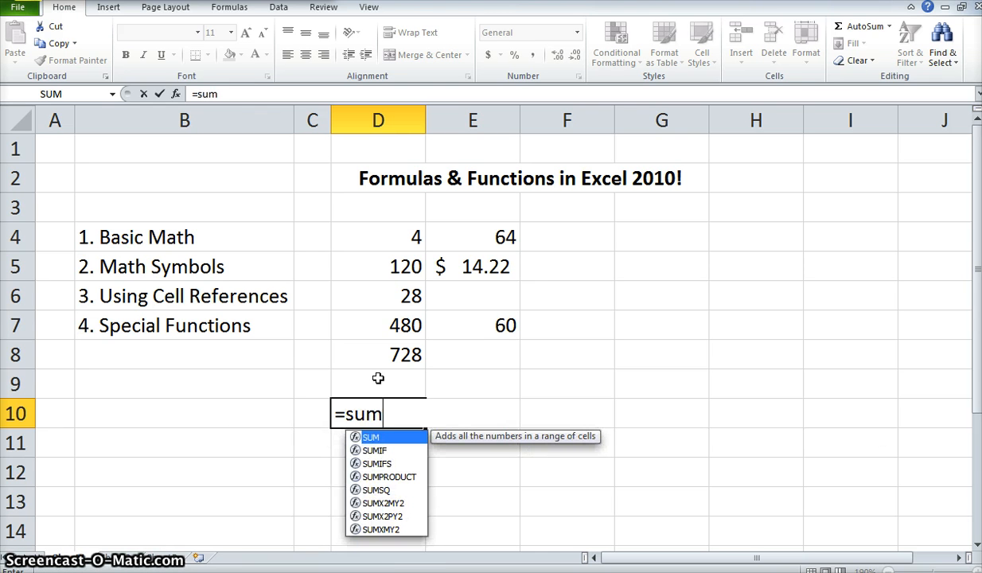
type("(")
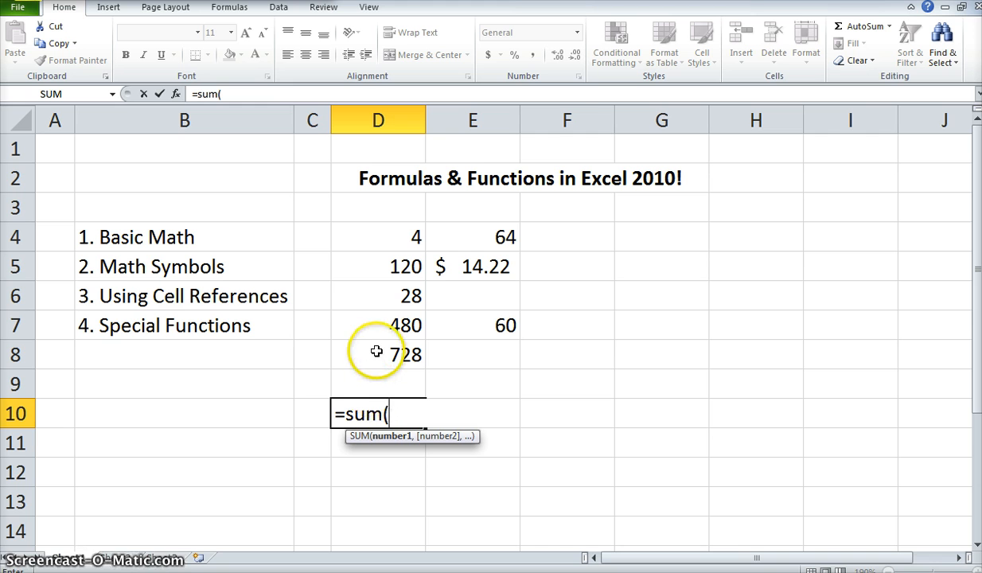
List cells D4, D5, D6, D7 and D8 as separate comma-delimited arguments of the SUM function
left_click(370, 237)
type(",")
left_click(391, 268)
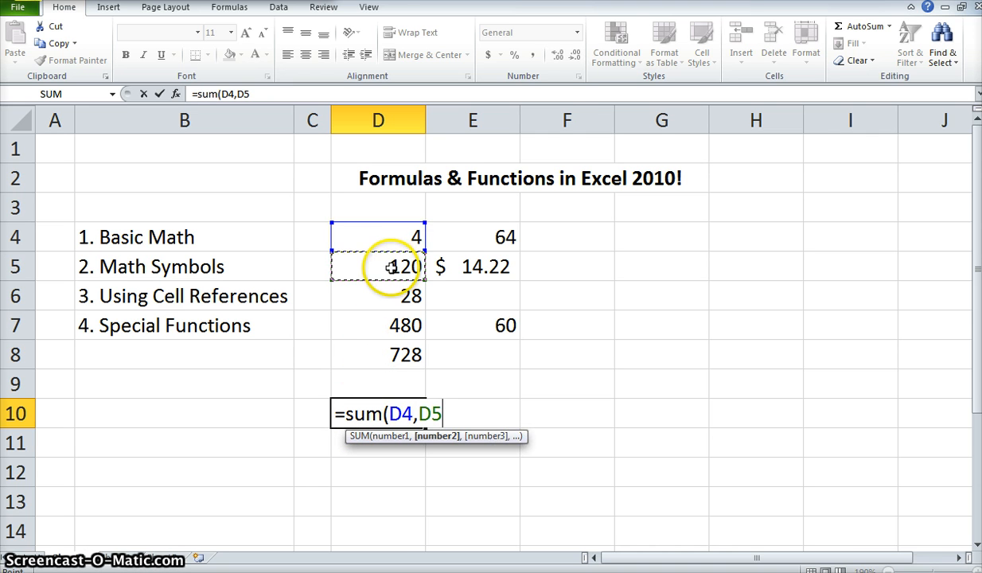
type(",")
left_click(393, 296)
type(",")
left_click(393, 323)
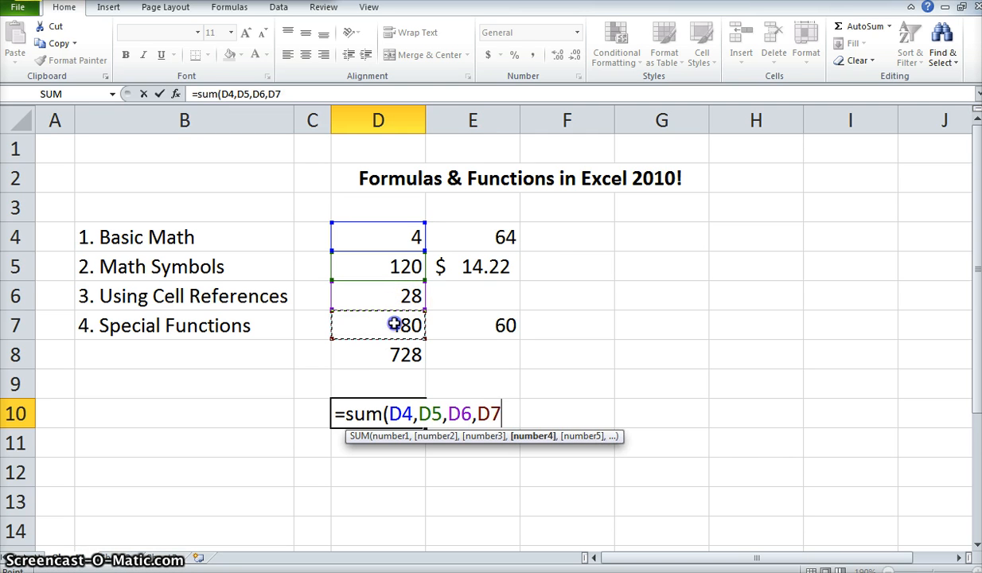
type(",")
left_click(390, 354)
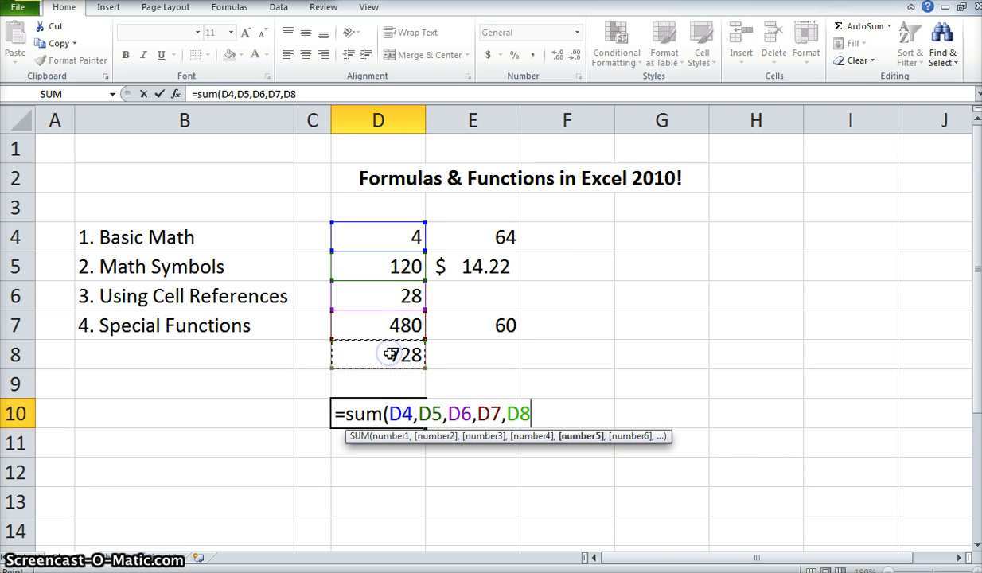
Replace the separate SUM arguments with the written range D4:D8
key("BackSpace")
key("BackSpace")
key("BackSpace")
key("BackSpace")
key("BackSpace")
key("BackSpace")
key("BackSpace")
key("BackSpace")
key("BackSpace")
key("BackSpace")
key("BackSpace")
key("BackSpace")
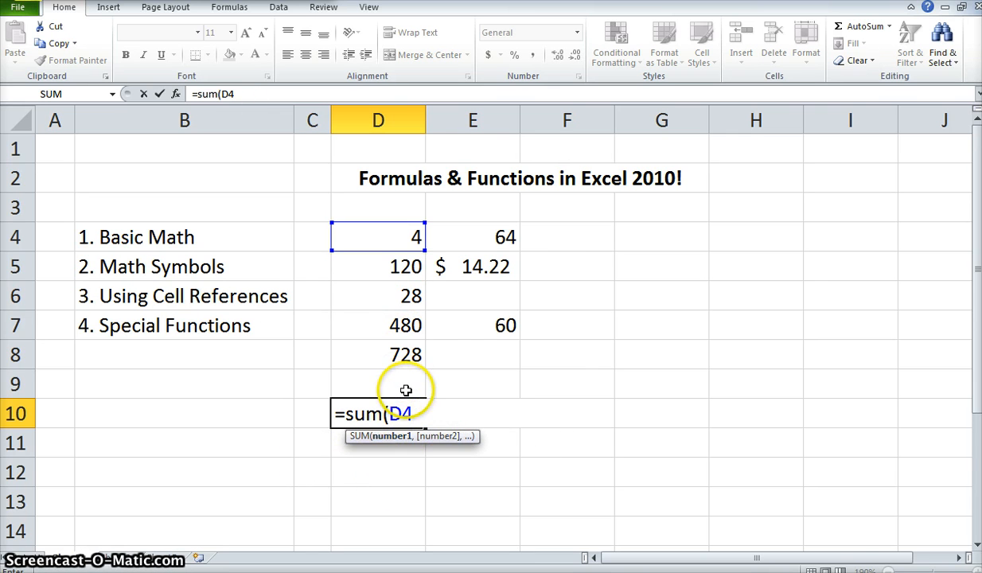
type(":")
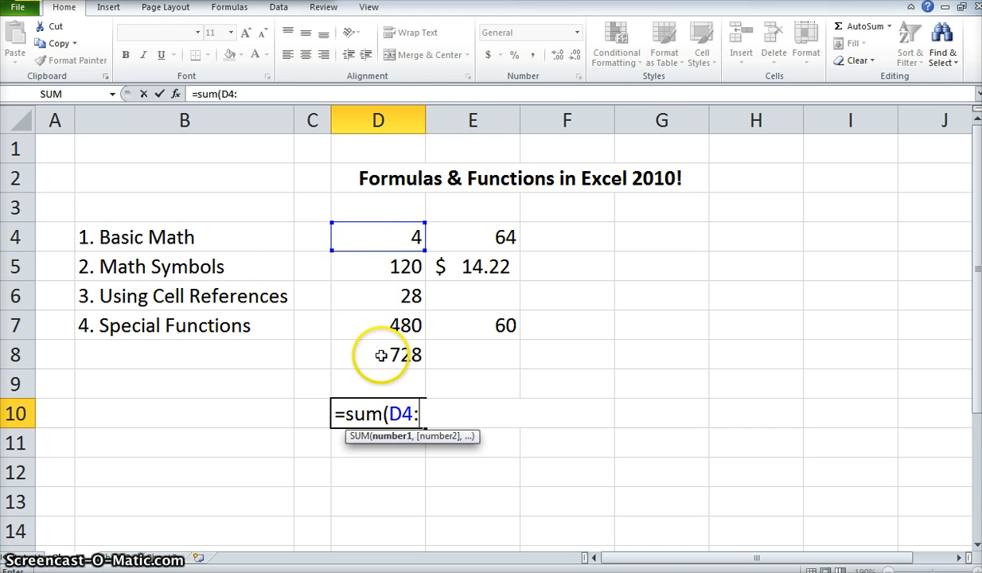
type("D8")
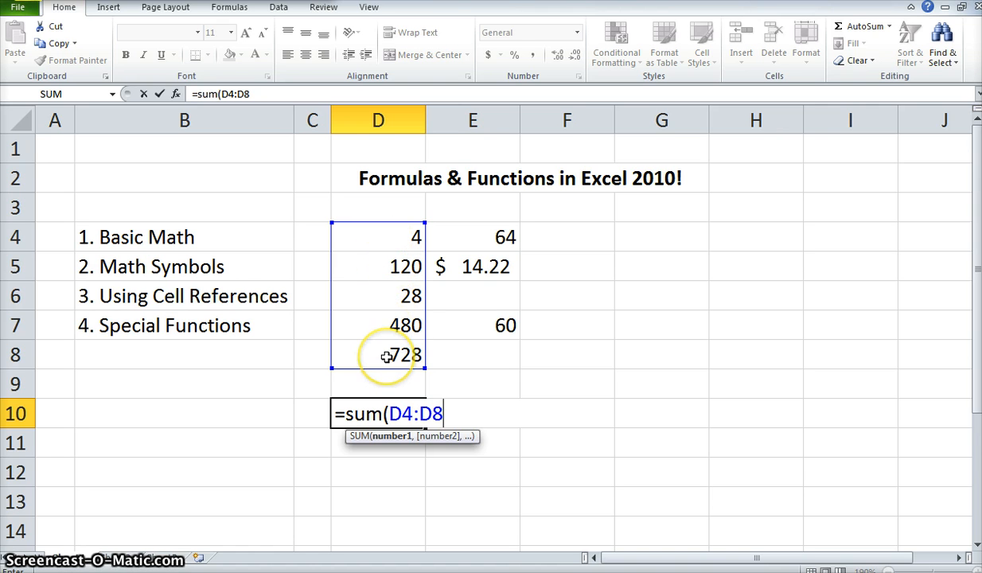
Replace the written range by selecting cells D4:D8 on the sheet and complete the SUM formula in D10
key("BackSpace")
key("BackSpace")
key("BackSpace")
key("BackSpace")
key("BackSpace")
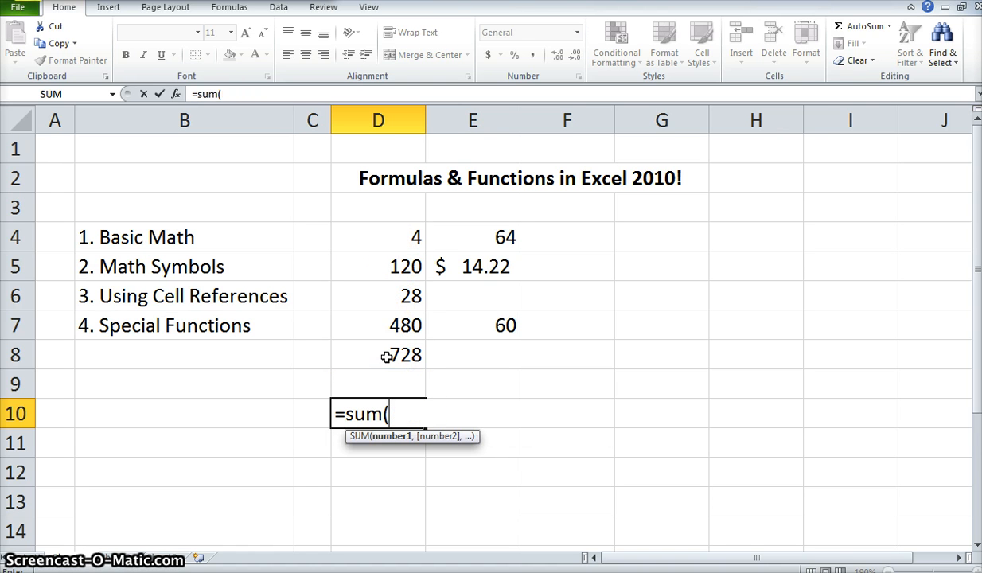
left_click(395, 242)
left_click_drag(396, 240, 388, 365)
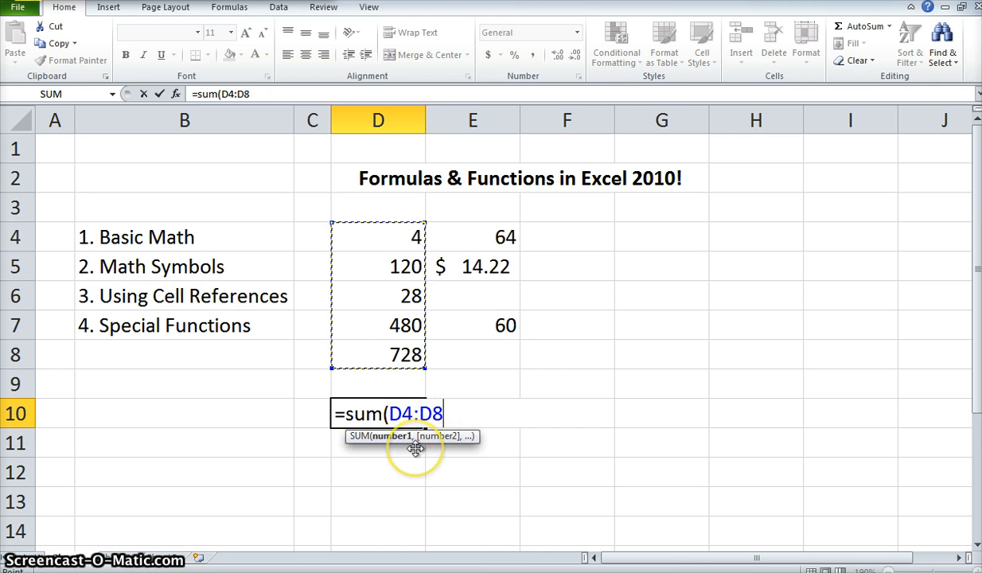
type(")")
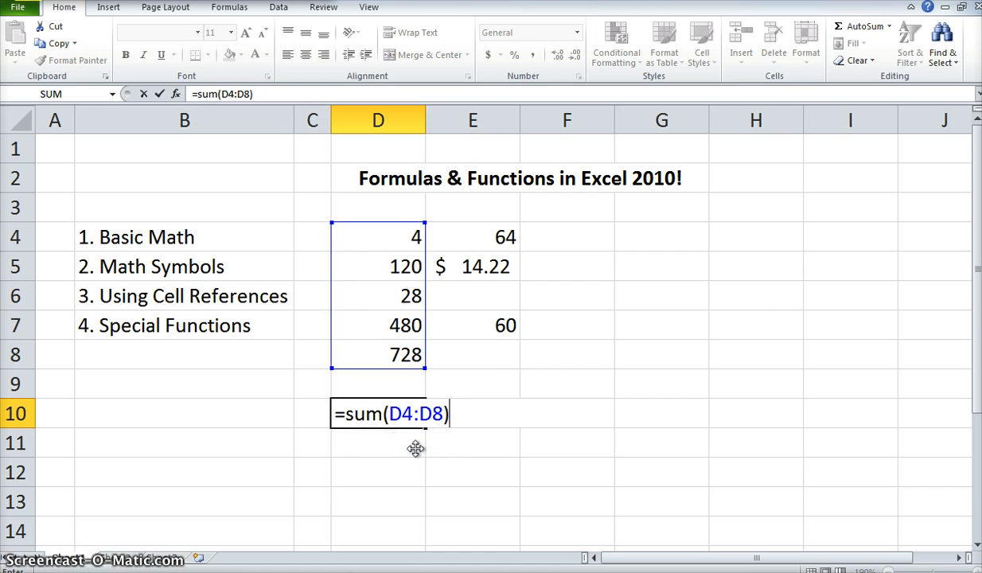
key("Return")
left_click(413, 431)
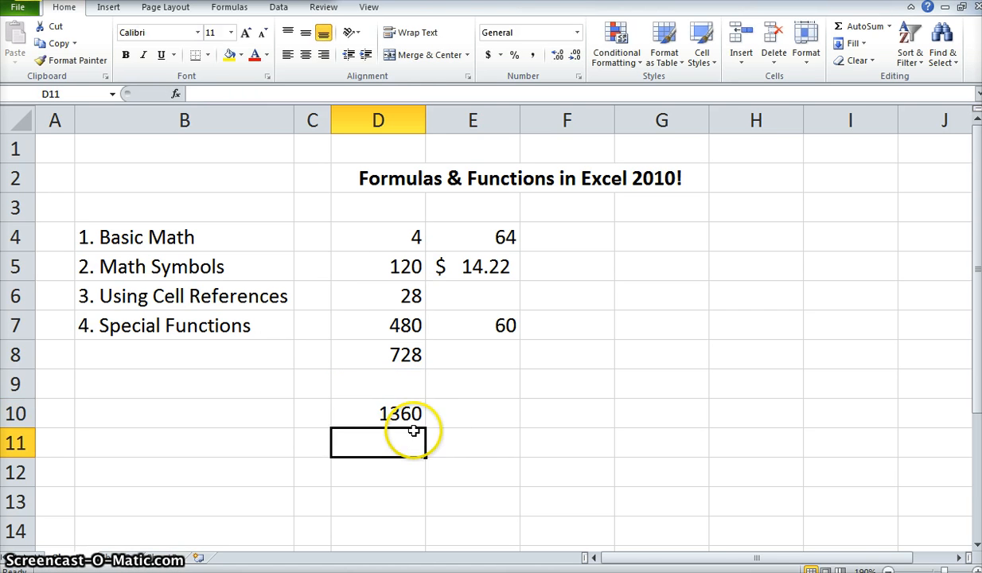
Set cell D6 to 100 and check the SUM formula in D10
left_click(408, 295)
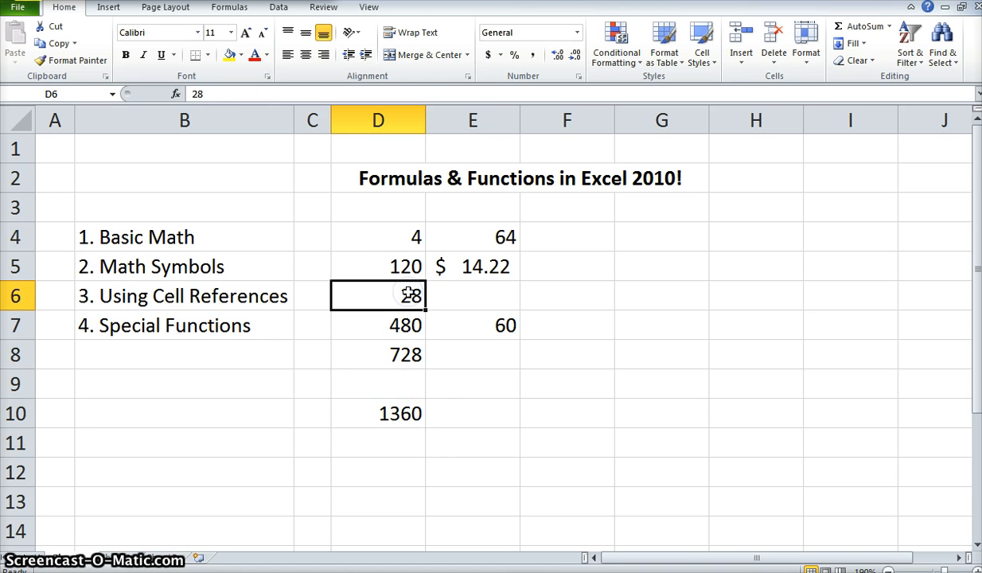
left_click(395, 258)
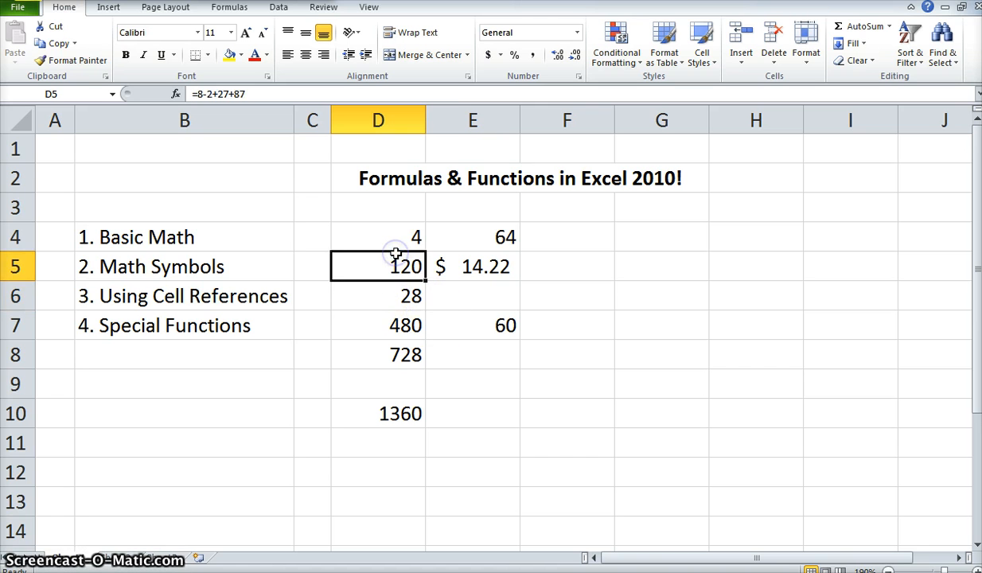
left_click(388, 243)
left_click(384, 296)
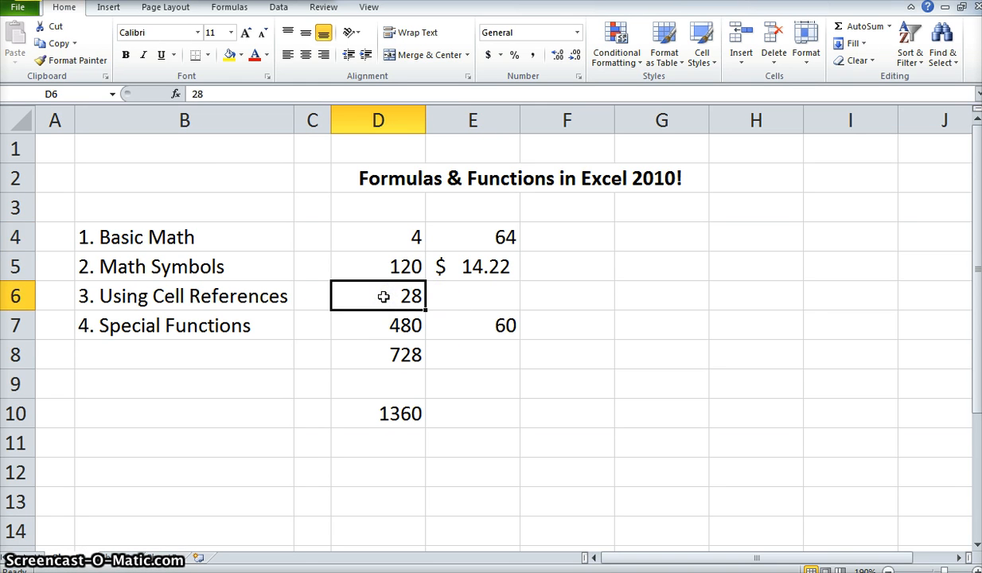
type("100")
key("Return")
left_click(403, 410)
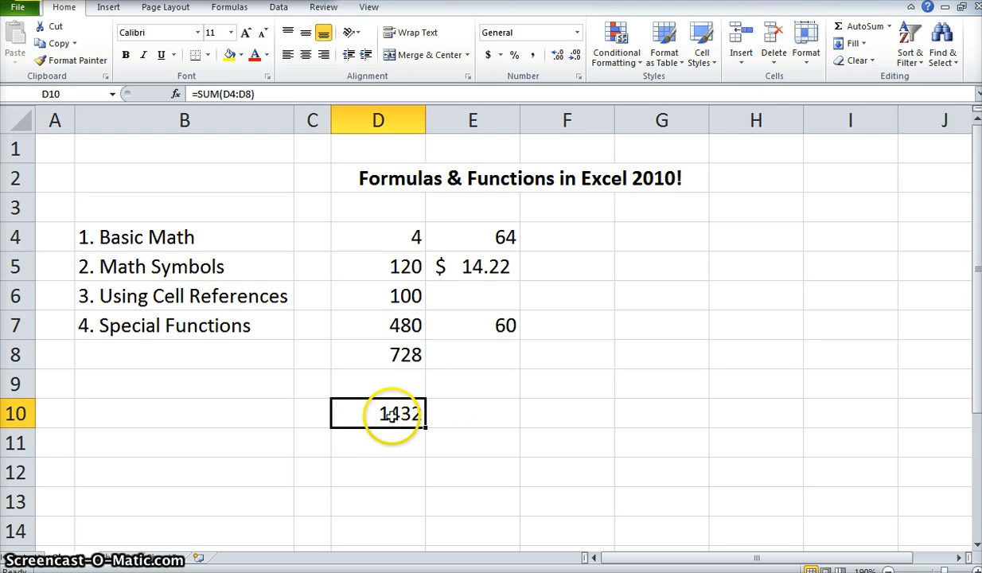
Start an AVERAGE function in cell E10 up to its opening parenthesis
left_click(459, 393)
left_click(458, 405)
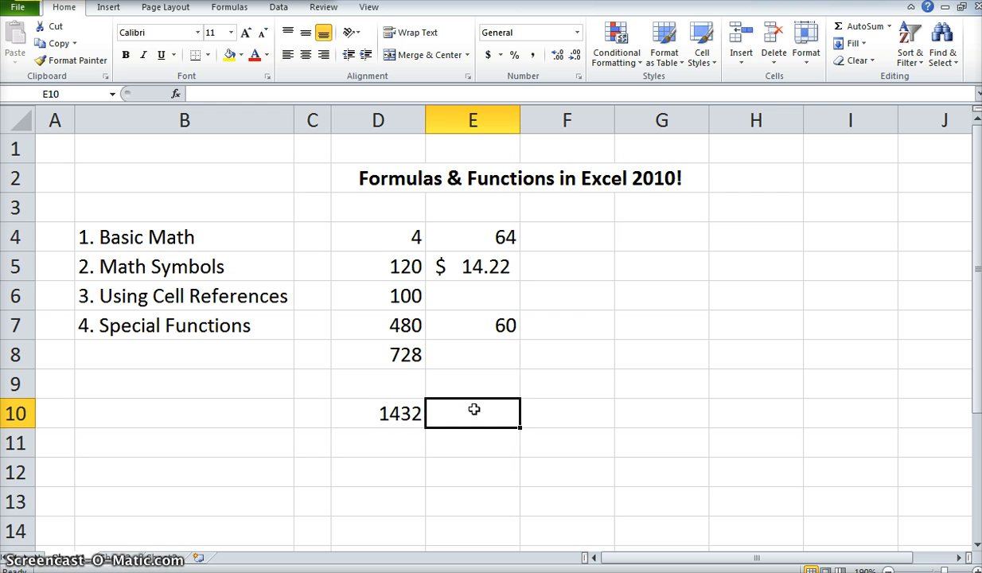
type("=")
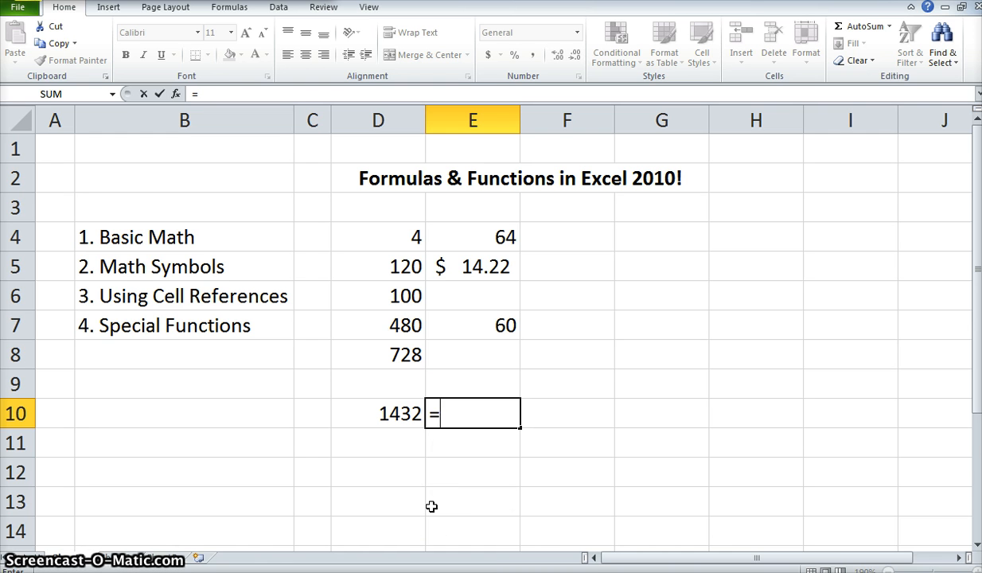
type("average")
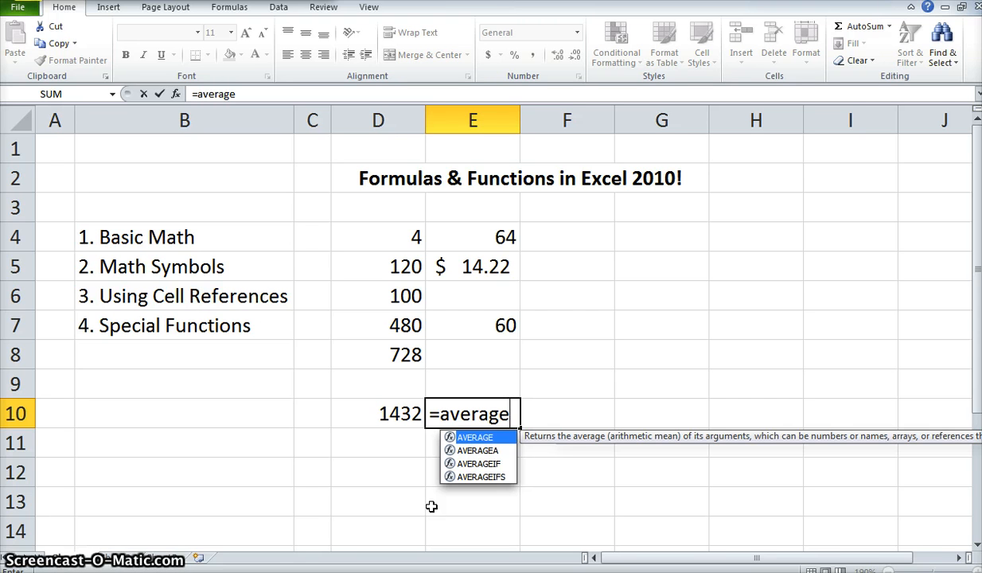
type("(")
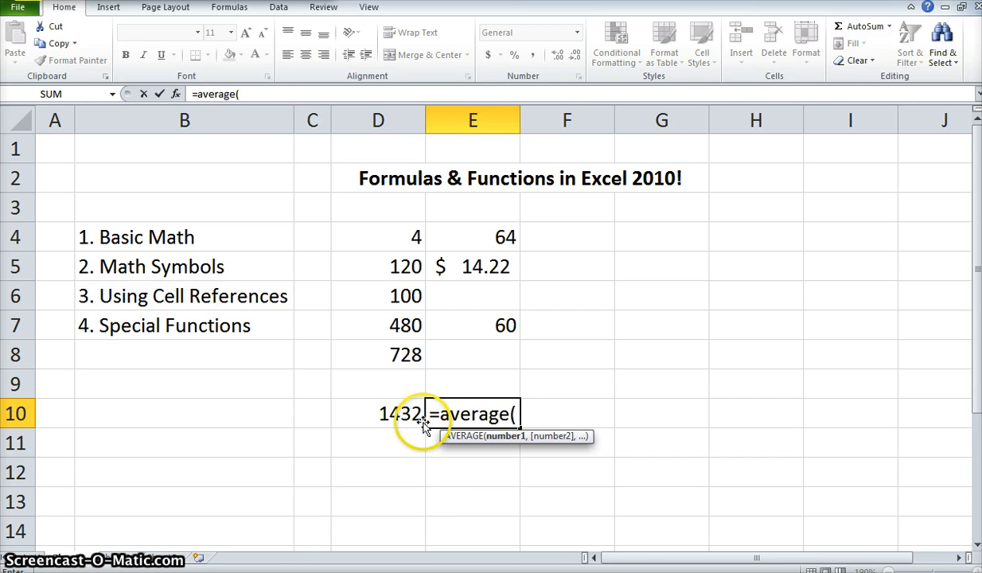
Add cells D8, E7 and D5 as separate comma-delimited arguments of the AVERAGE function
left_click(411, 355)
type(",")
left_click(467, 318)
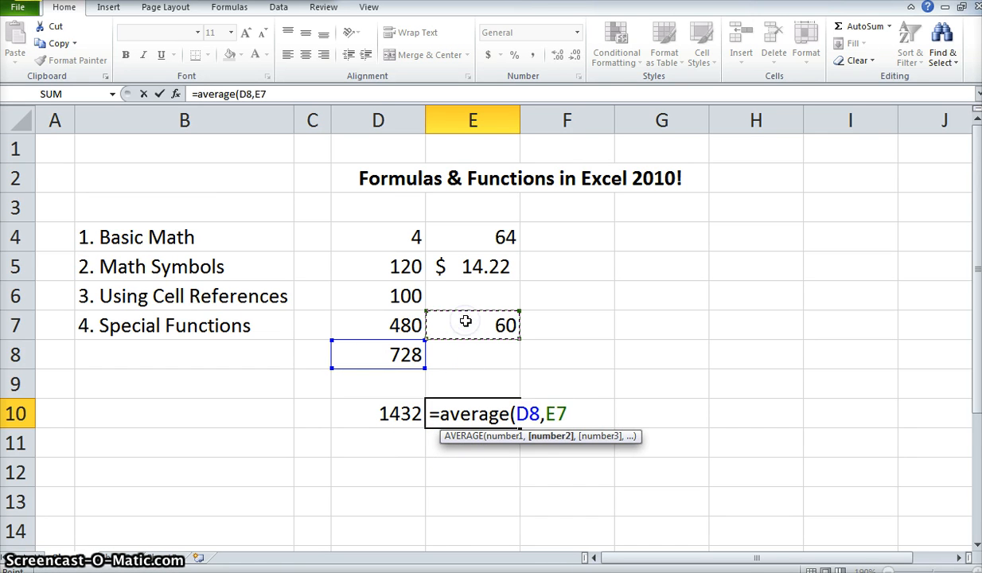
type(",")
left_click(419, 277)
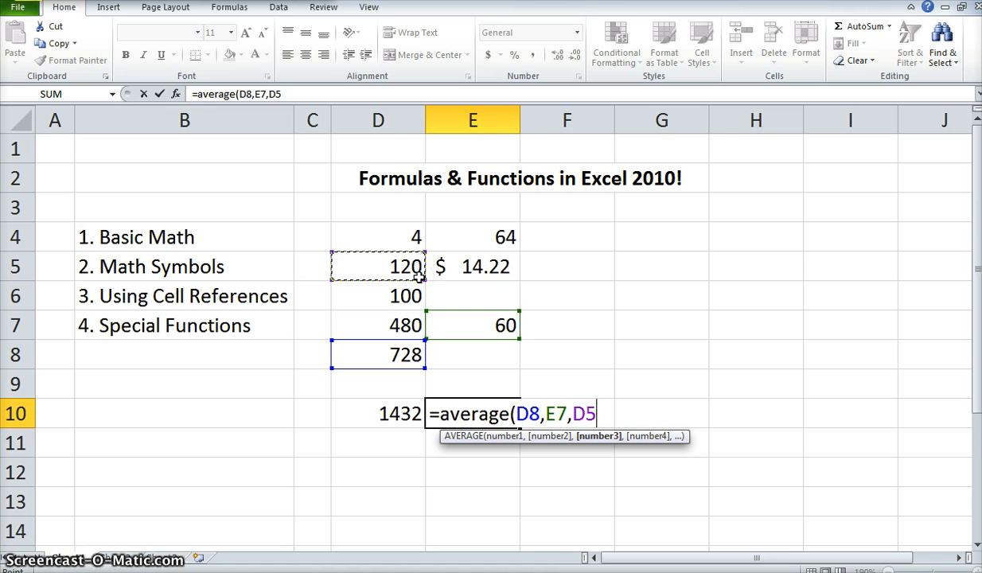
Replace the AVERAGE arguments with the written cell references D4, D5 and E4
key("BackSpace")
key("BackSpace")
key("BackSpace")
key("BackSpace")
key("BackSpace")
key("BackSpace")
key("BackSpace")
key("BackSpace")
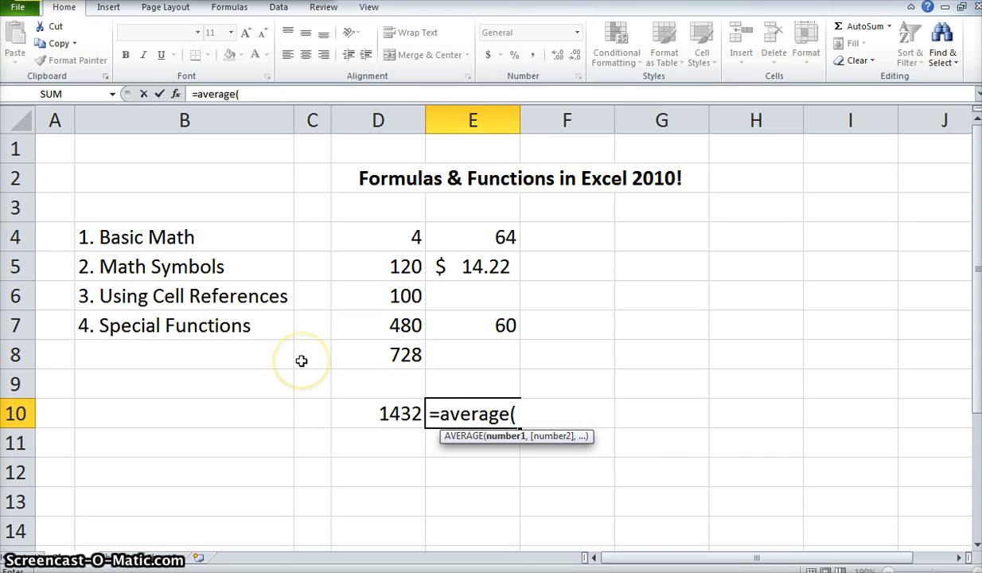
type("D4")
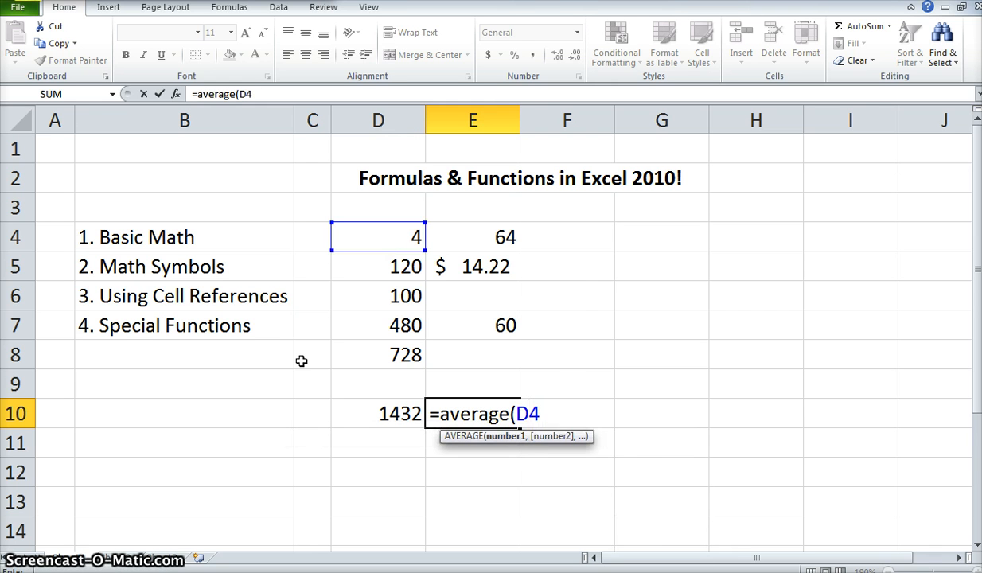
type(", D5,")
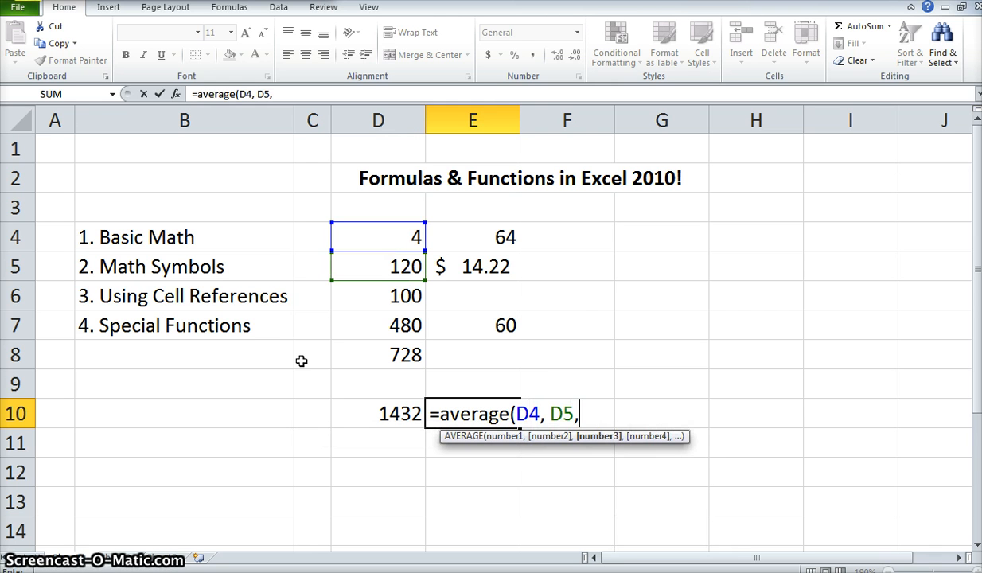
type(" E4")
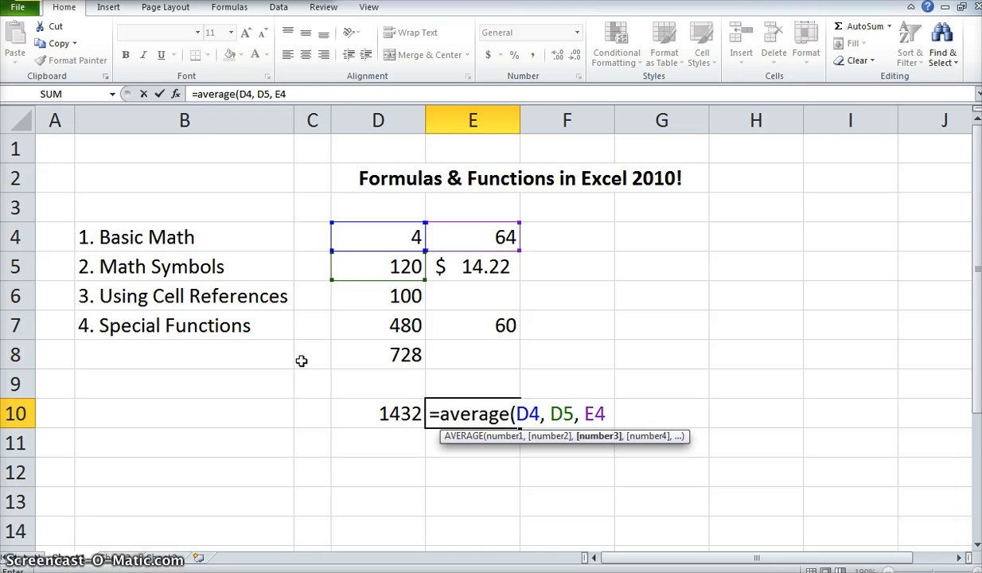
Replace the separate AVERAGE arguments with the range D4:D8 and complete the formula in E10
key("BackSpace")
key("BackSpace")
key("BackSpace")
key("BackSpace")
key("BackSpace")
key("BackSpace")
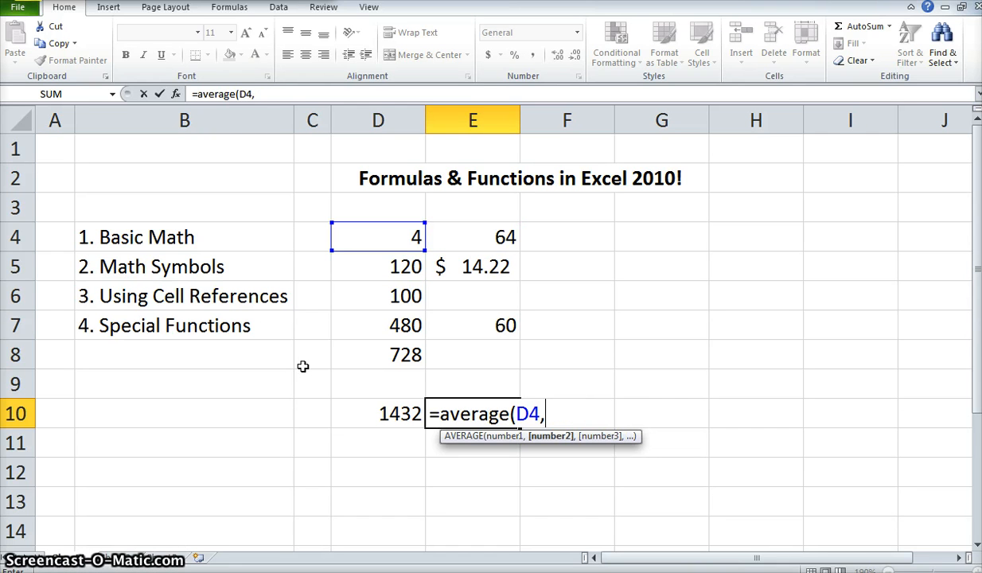
key("BackSpace")
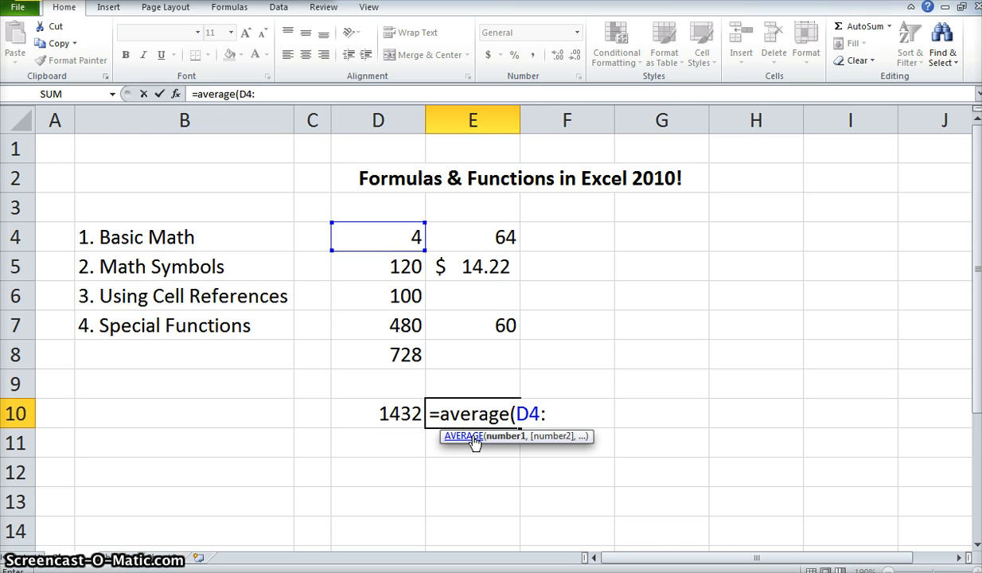
type(":D8")
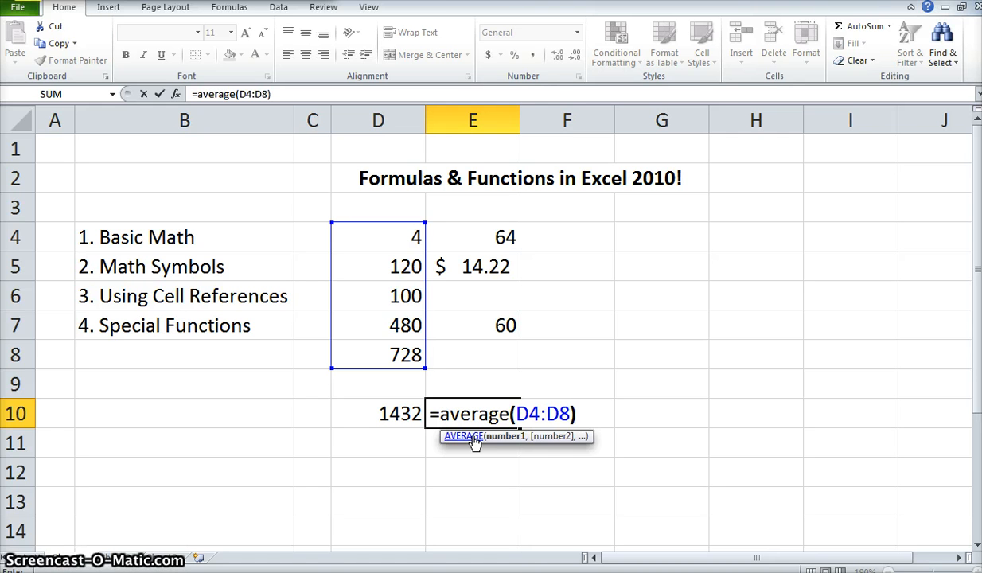
key("Return")
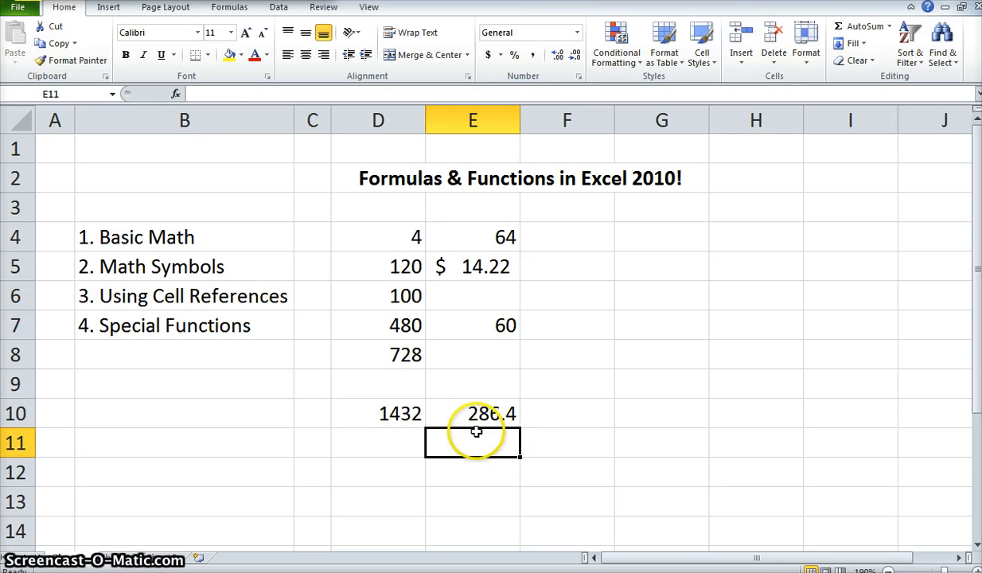
Check the AVERAGE formula in E10 against the cells it covers, D4:D8
left_click(473, 407)
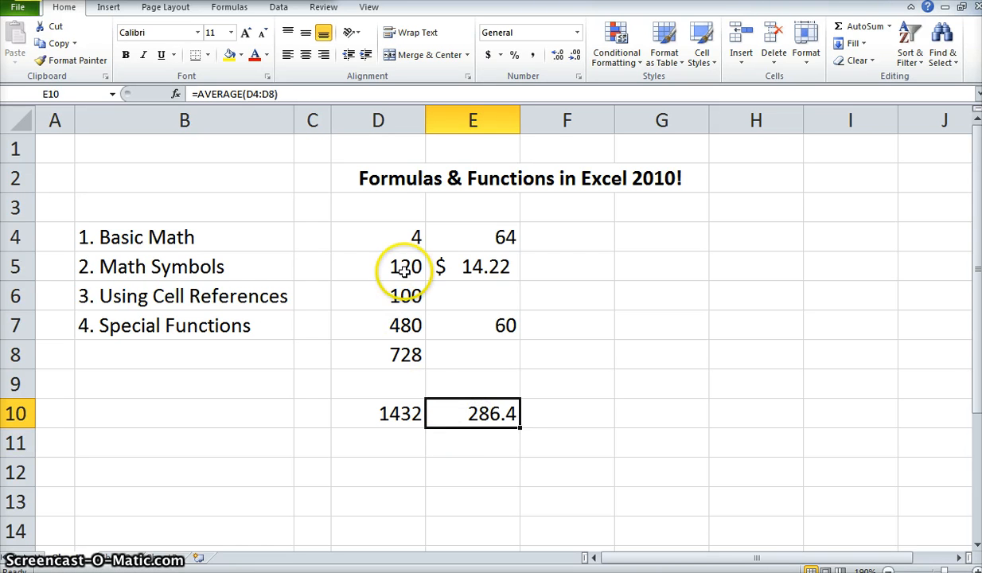
left_click(389, 222)
left_click_drag(390, 231, 381, 351)
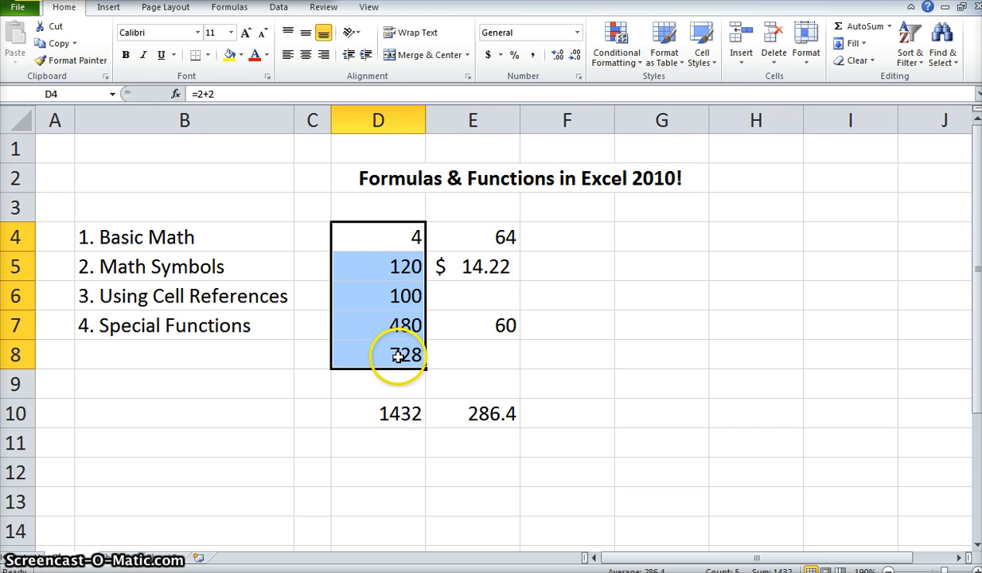
left_click(495, 423)
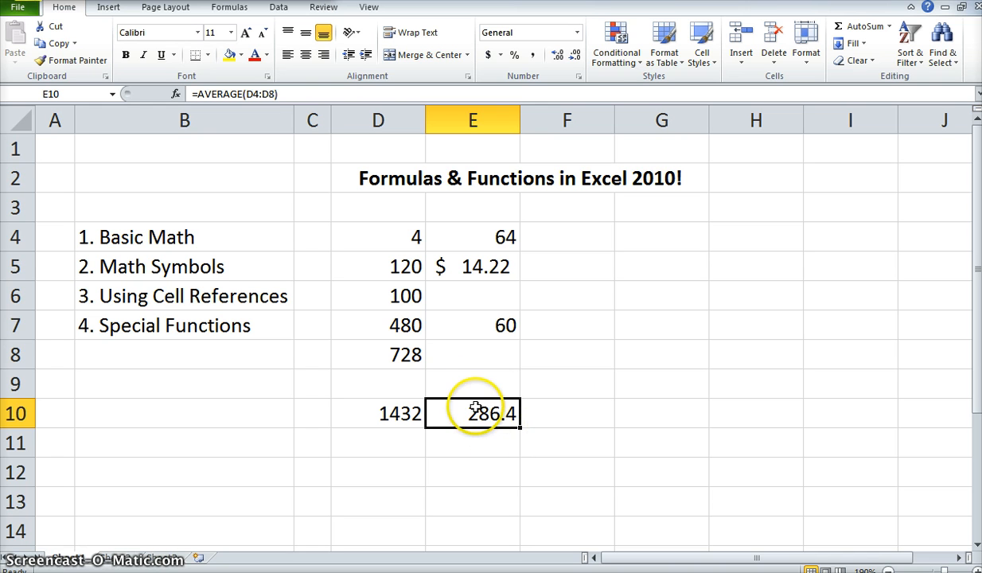
left_click(474, 433)
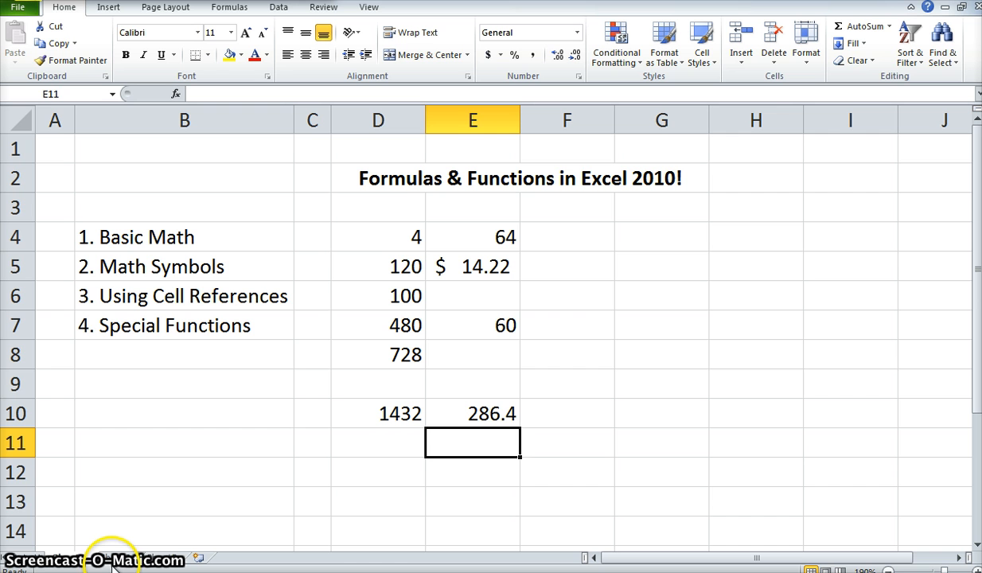
Switch to the January Purchases worksheet and go to the Tax cell of the Apple Computer row
left_click(198, 226)
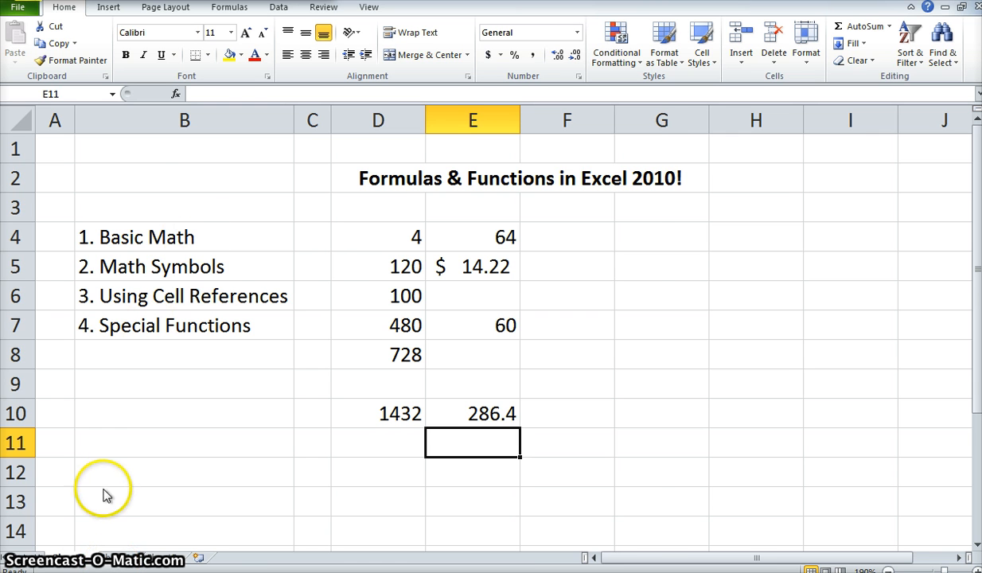
left_click(106, 554)
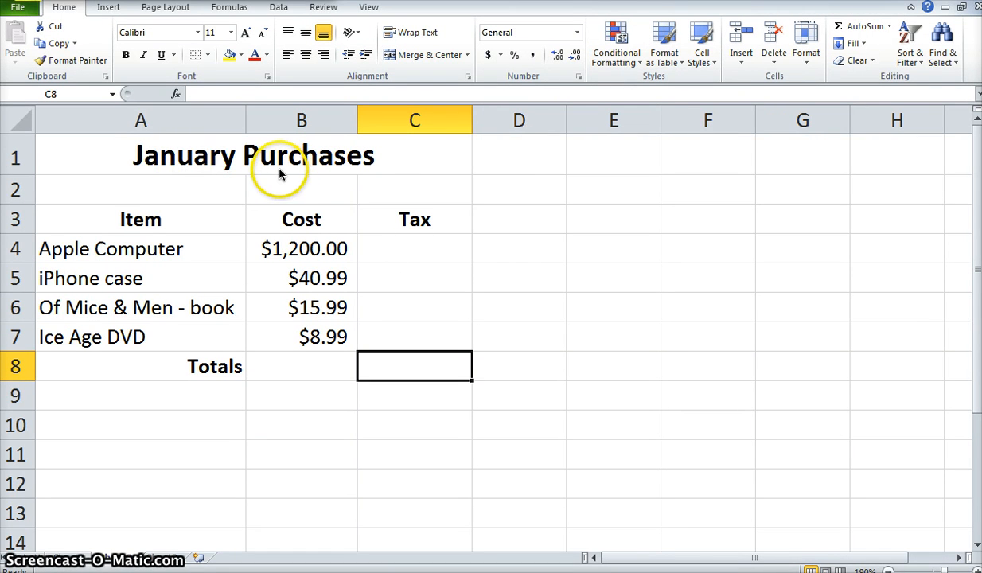
key("Up")
key("Up")
key("Up")
key("Up")
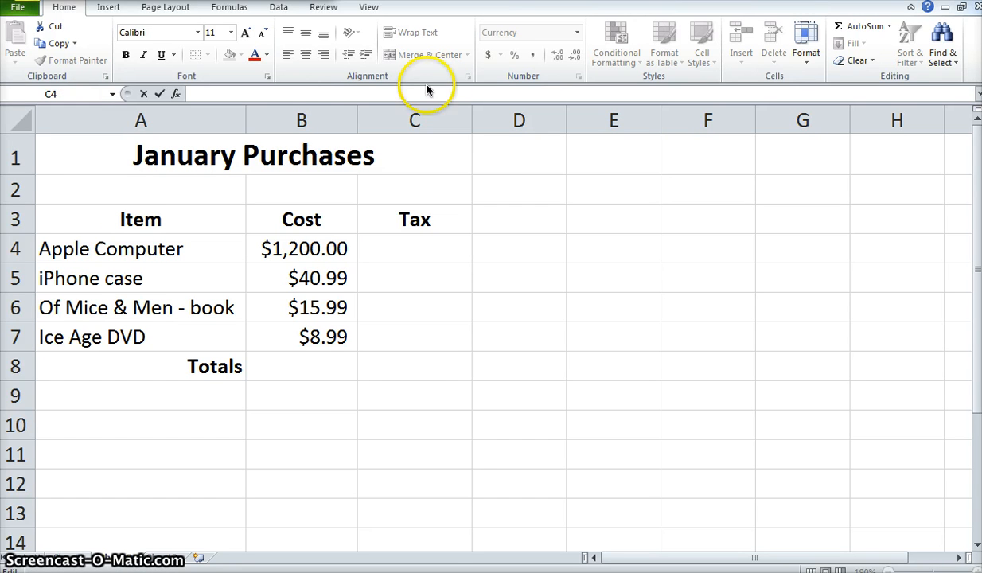
Enter the formula =B4*9% in cell C4 to calculate the Apple Computer's tax
left_click(387, 268)
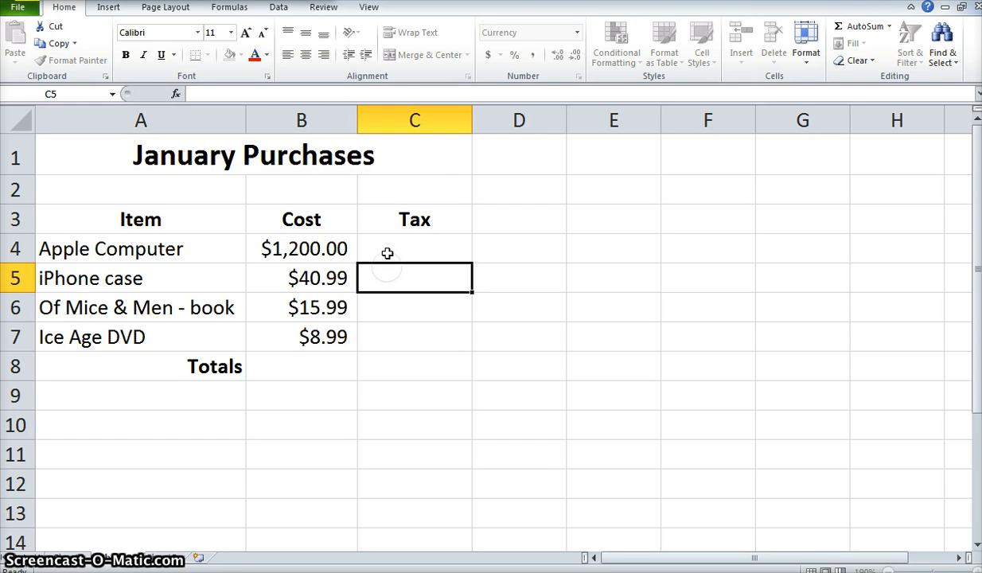
left_click(374, 251)
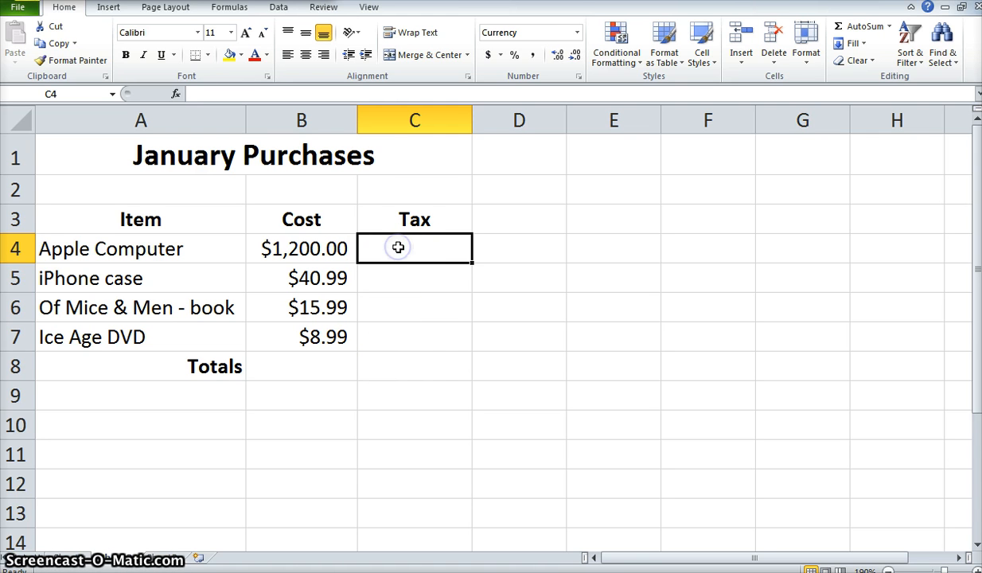
type("=")
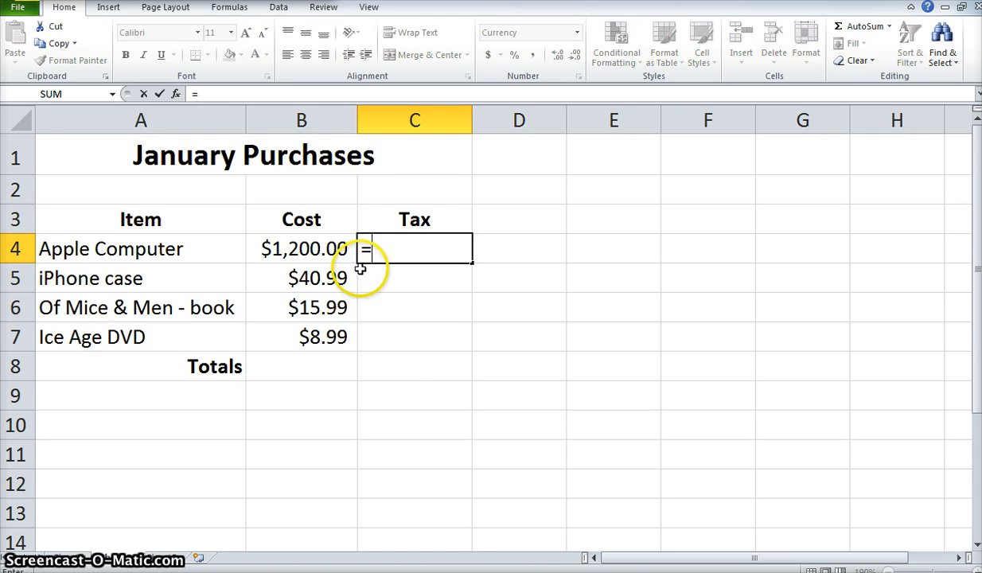
left_click(314, 248)
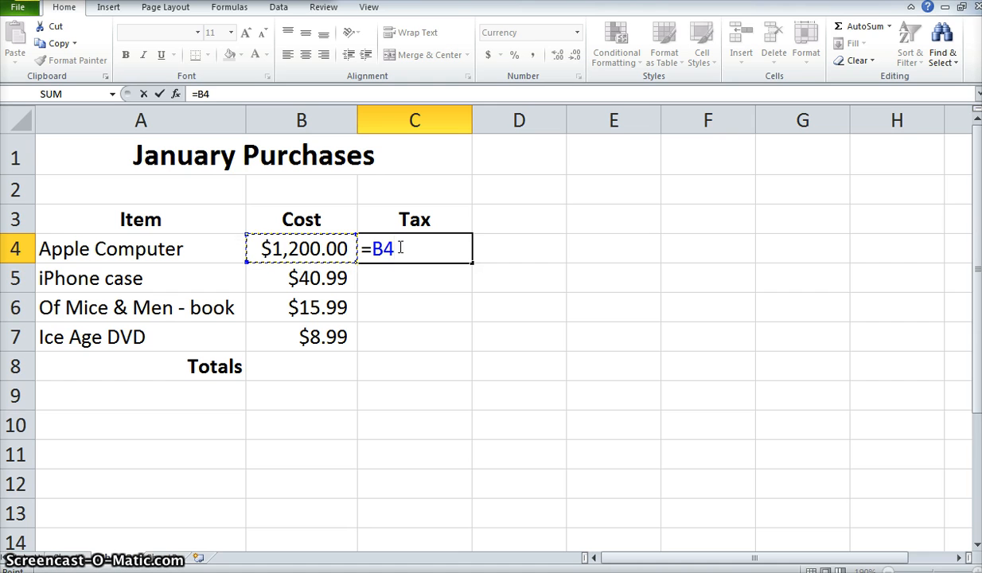
type("*")
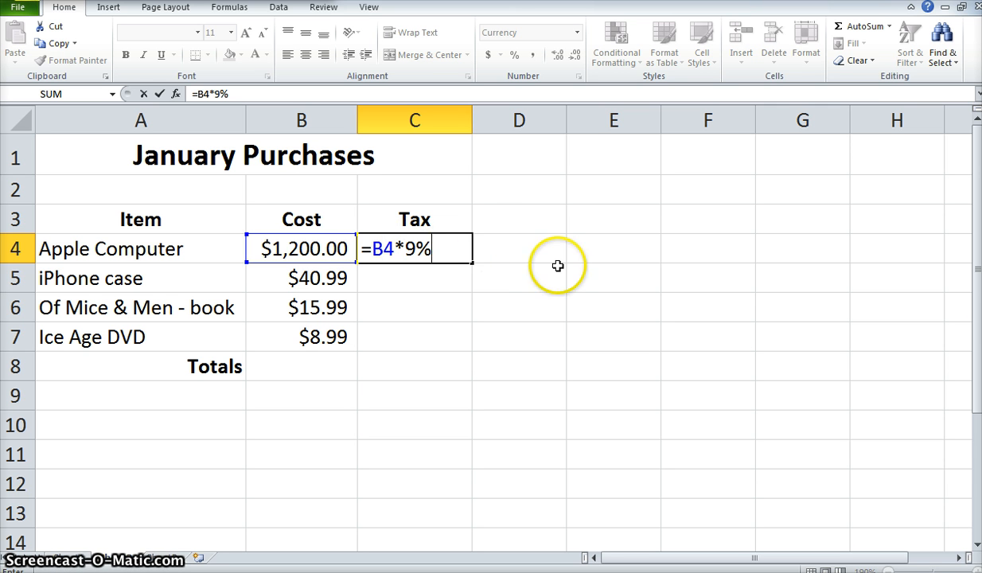
key("Return")
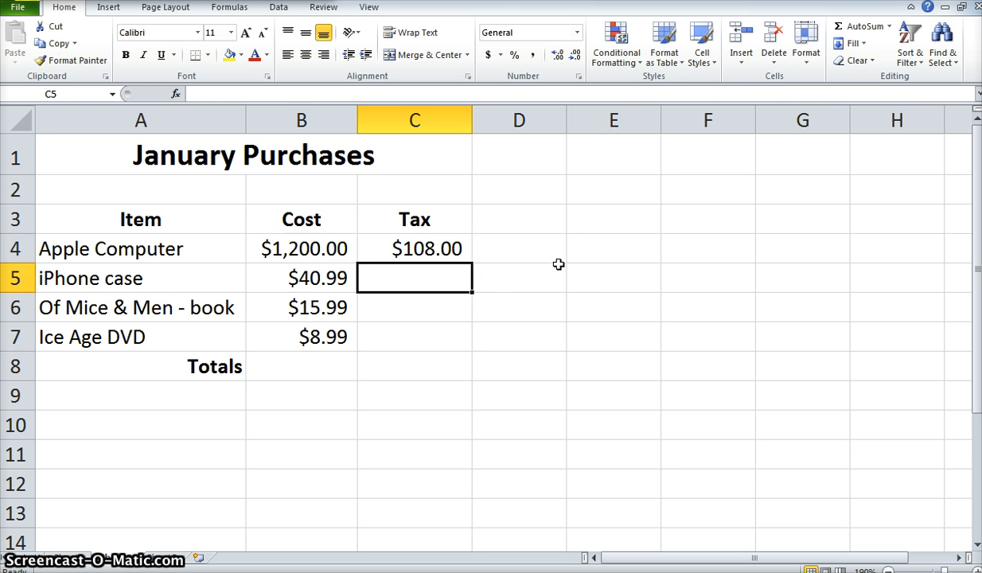
Enter the formula =B5*.09 in cell C5 to calculate the iPhone case's tax
left_click(423, 248)
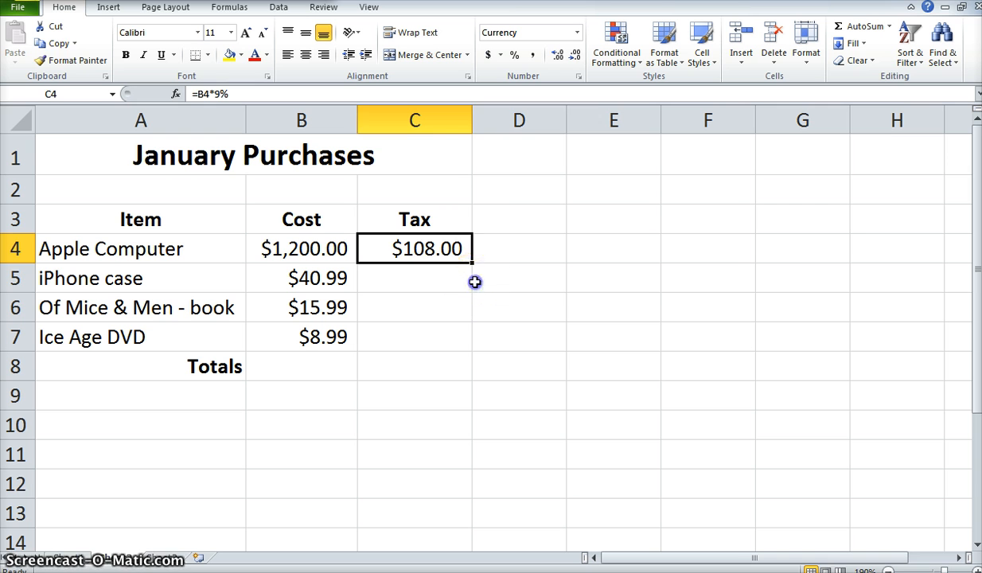
left_click(446, 276)
key("Up")
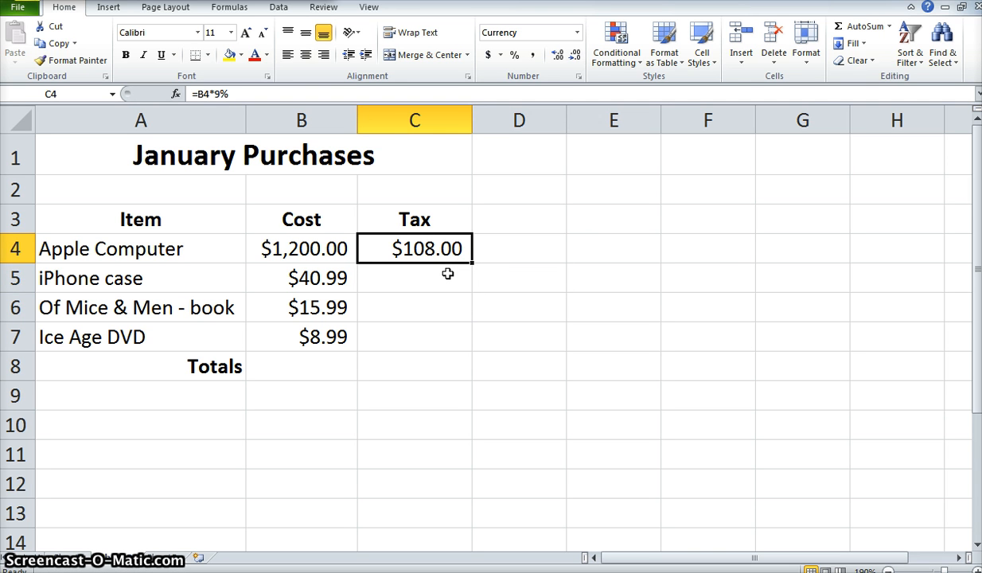
left_click(445, 273)
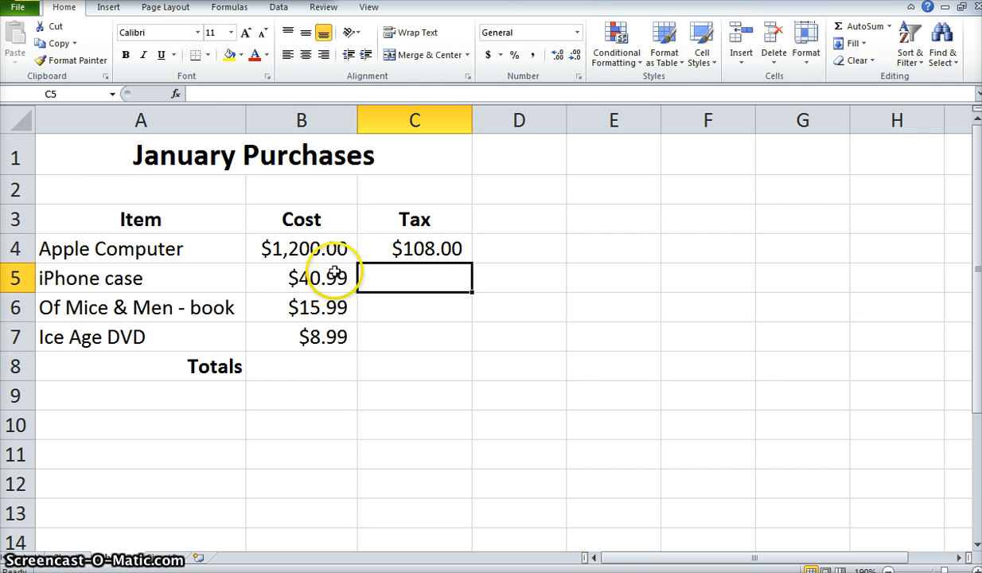
type("=")
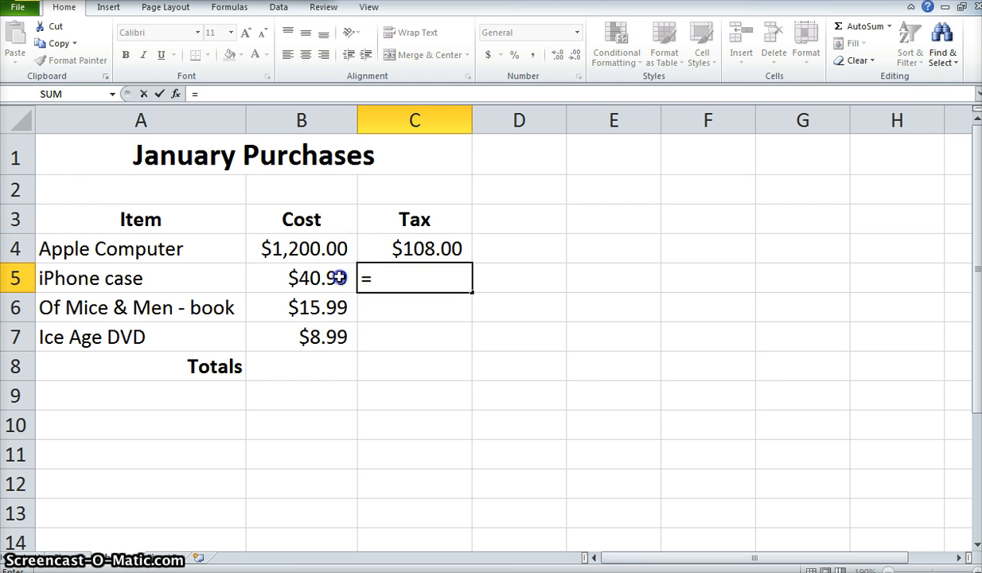
left_click(338, 277)
type("*")
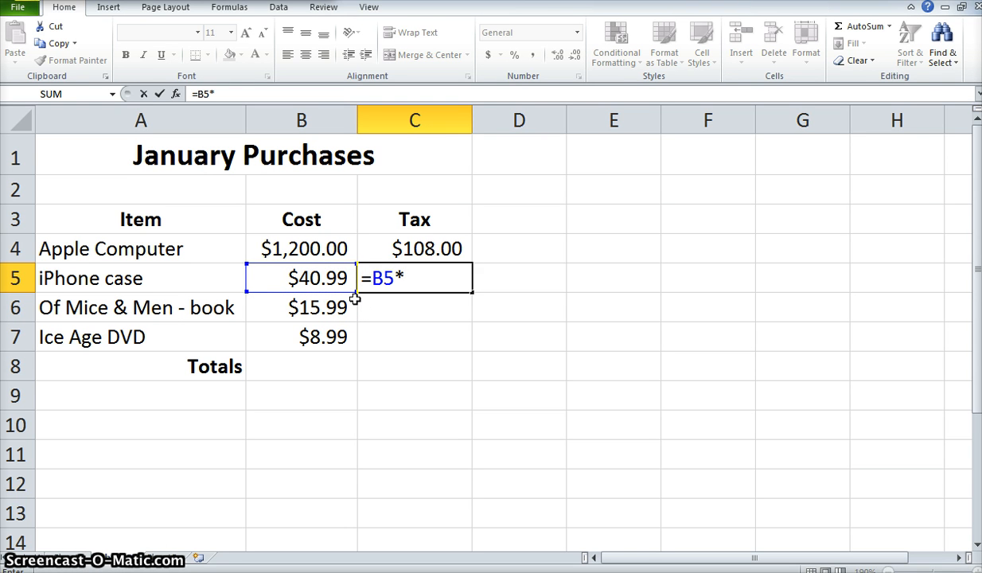
type(".09")
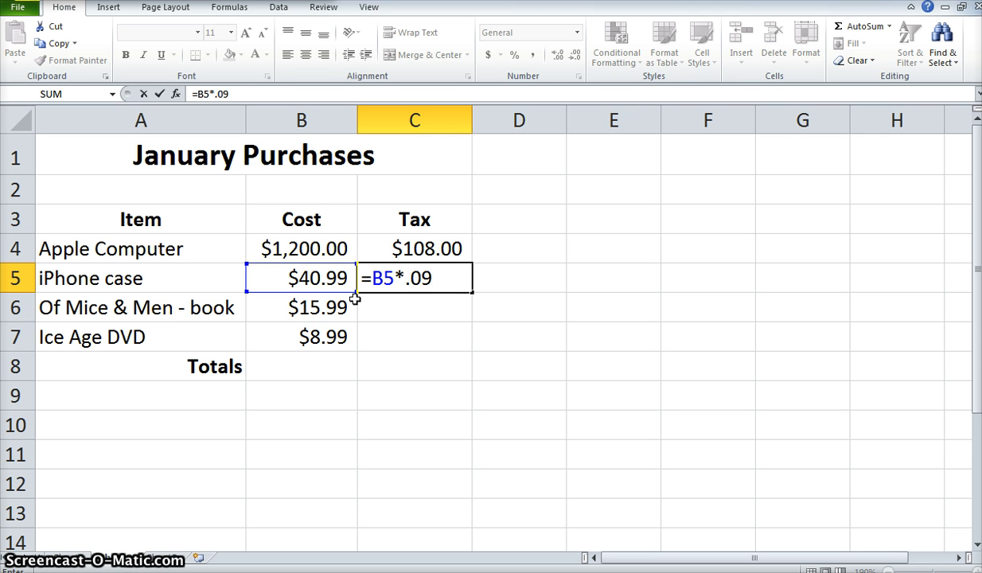
left_click(362, 307)
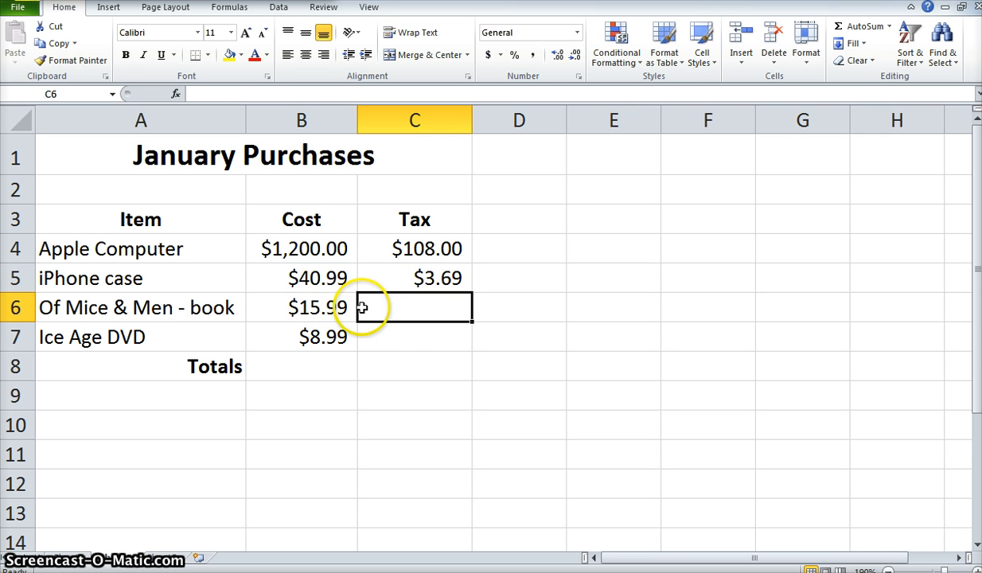
Fill the tax formula from C5 down through C7 and check the copied formula in the Ice Age DVD row
left_click(415, 276)
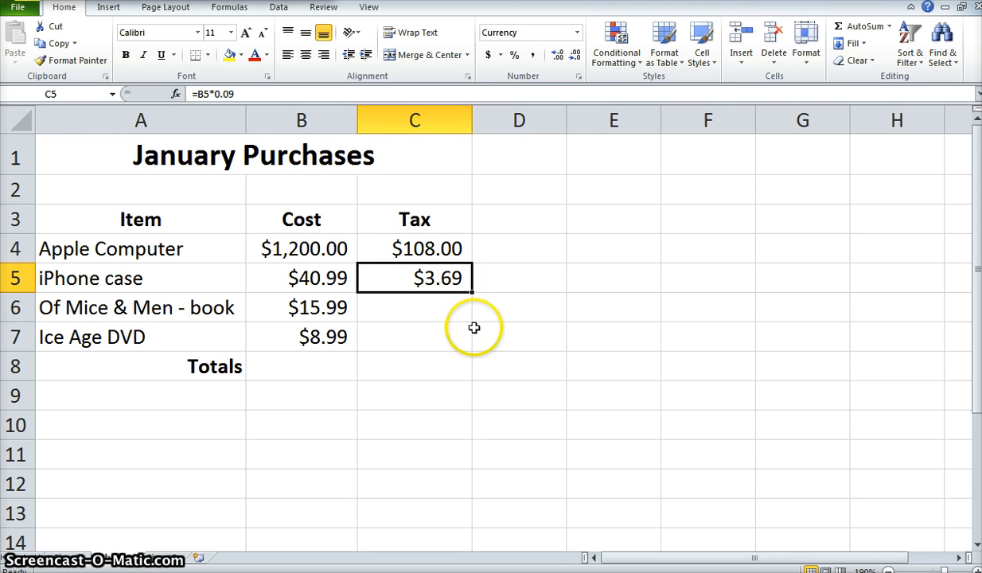
left_click_drag(471, 291, 471, 349)
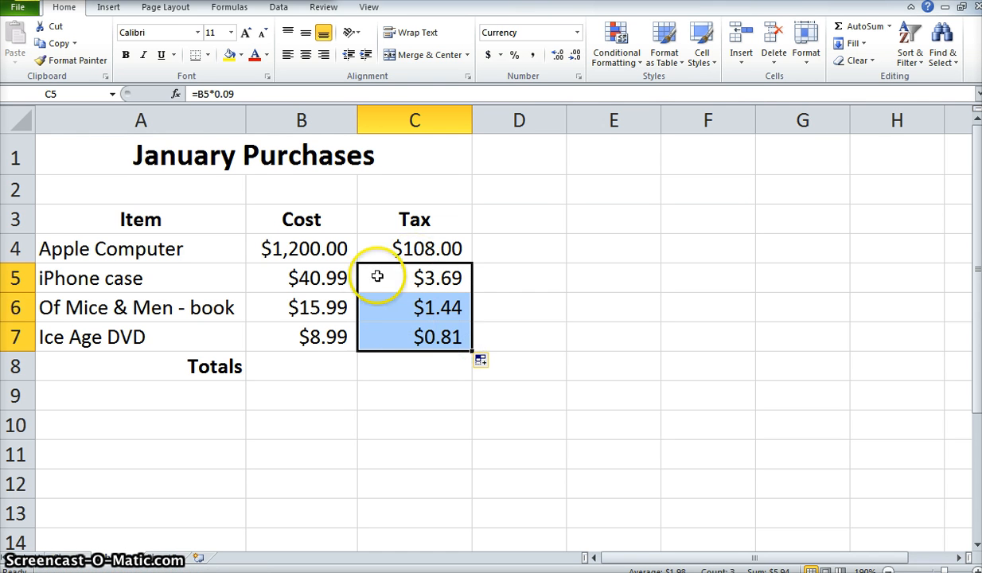
left_click(396, 329)
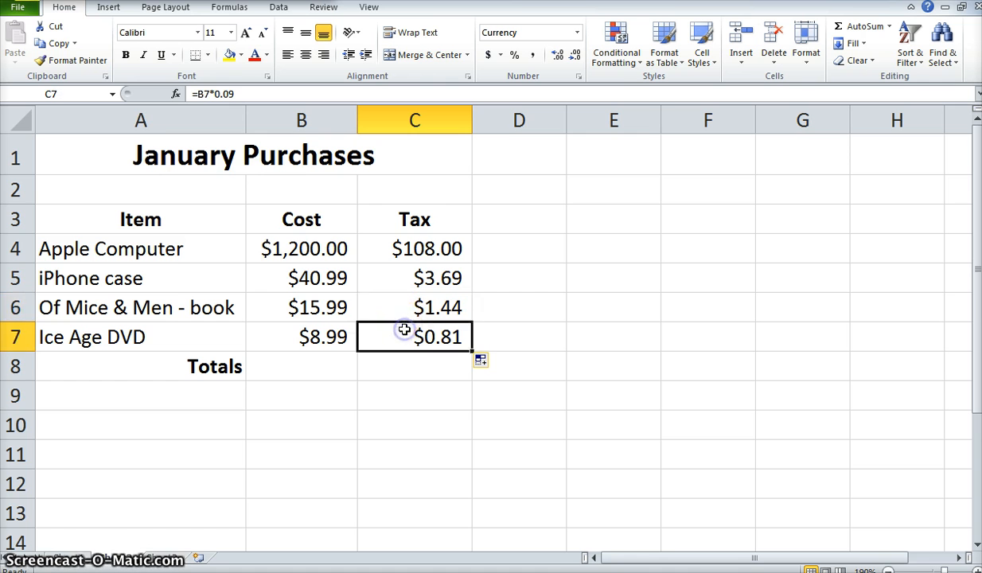
left_click(338, 335)
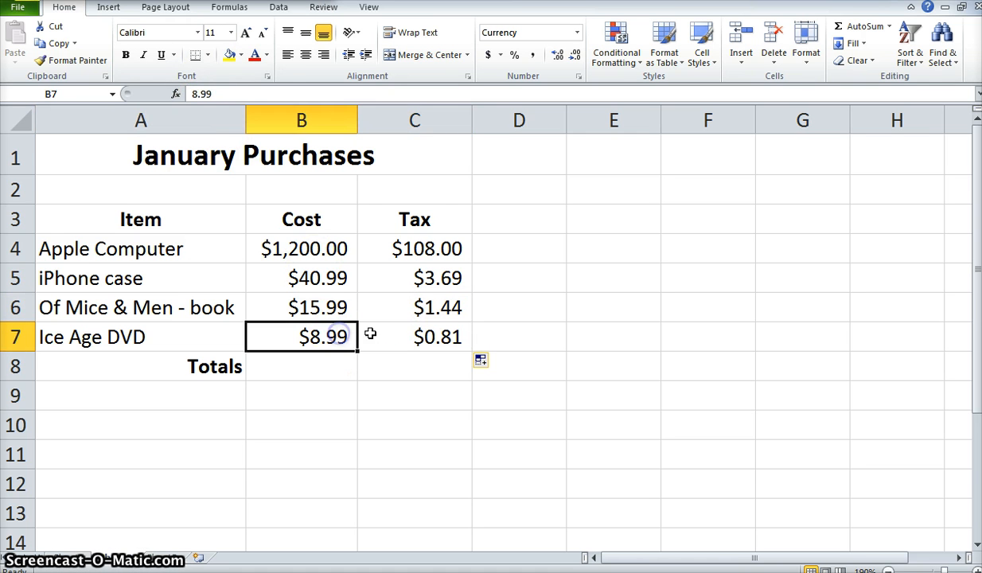
left_click(374, 332)
left_click(207, 93)
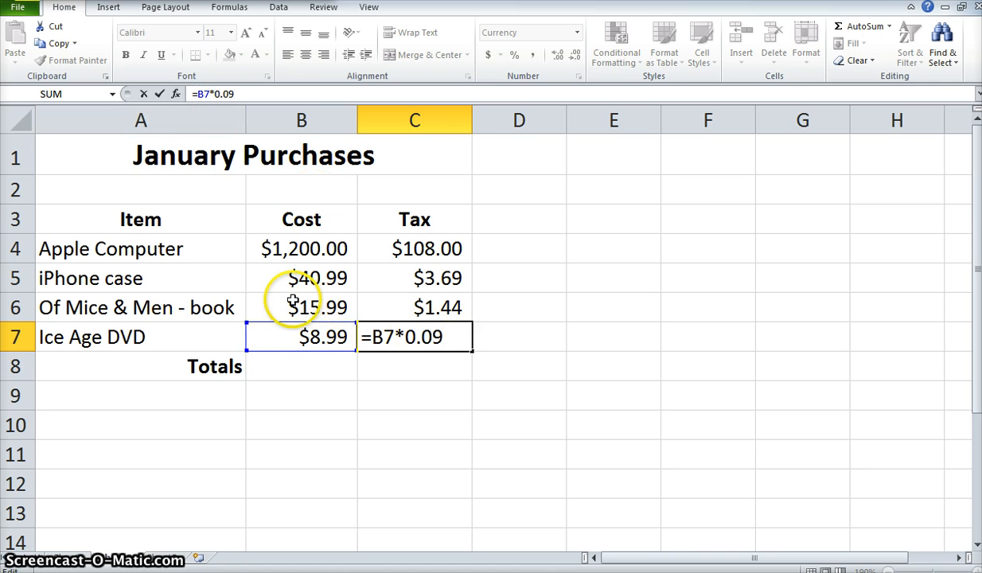
key("Return")
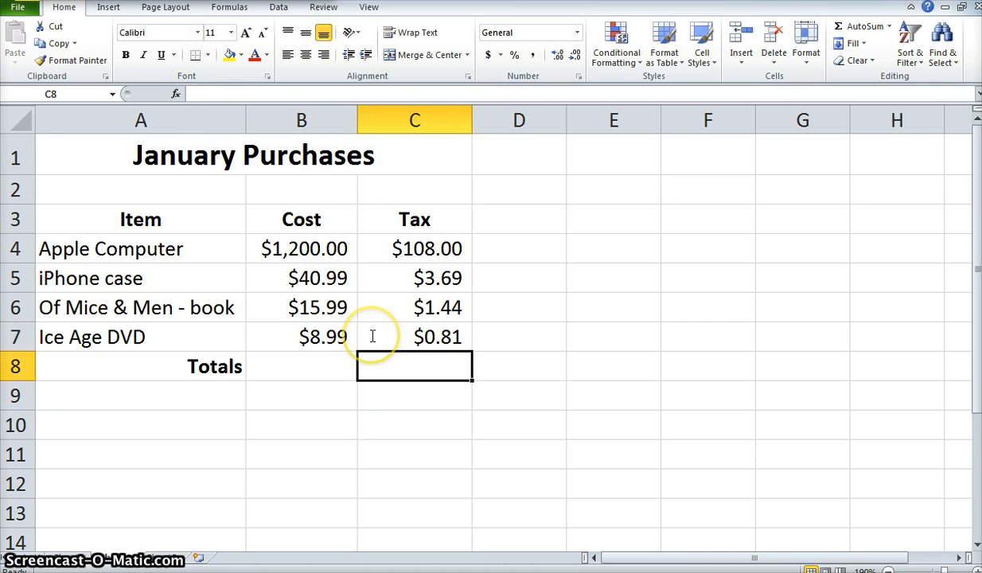
Enter the formula =sum(B4:B7) in cell B8 to total the Cost column
left_click(296, 370)
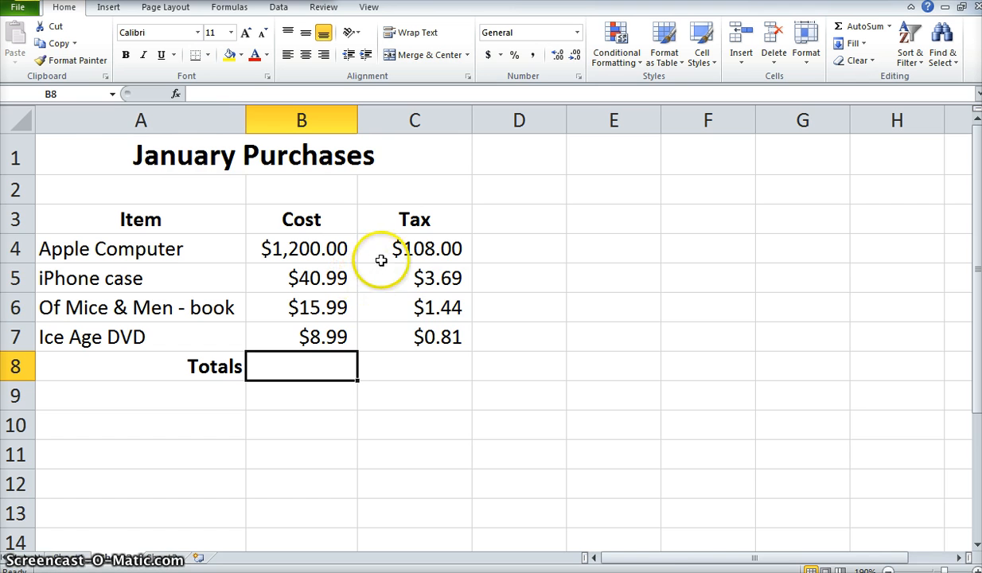
left_click_drag(379, 257, 385, 340)
left_click(304, 377)
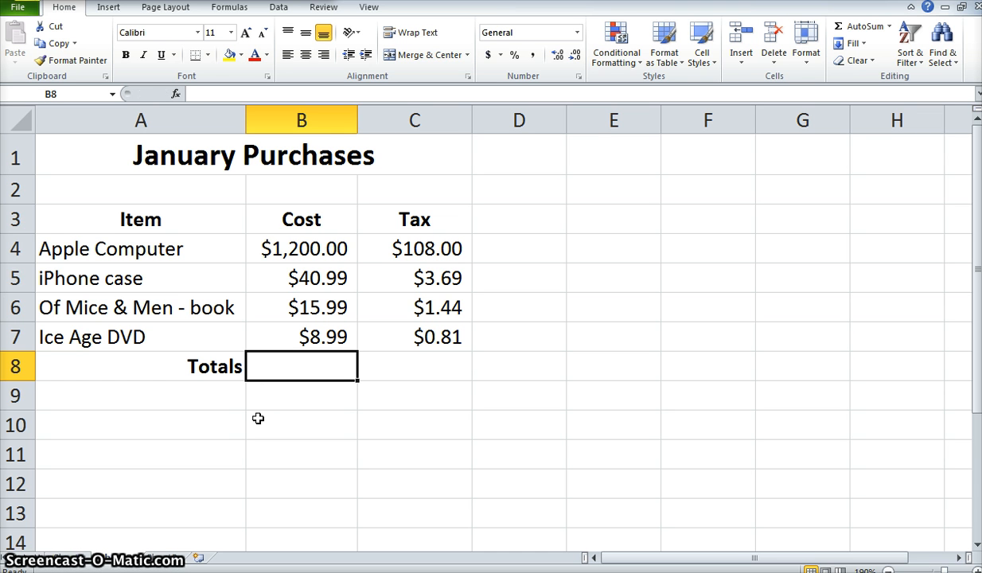
type("=s")
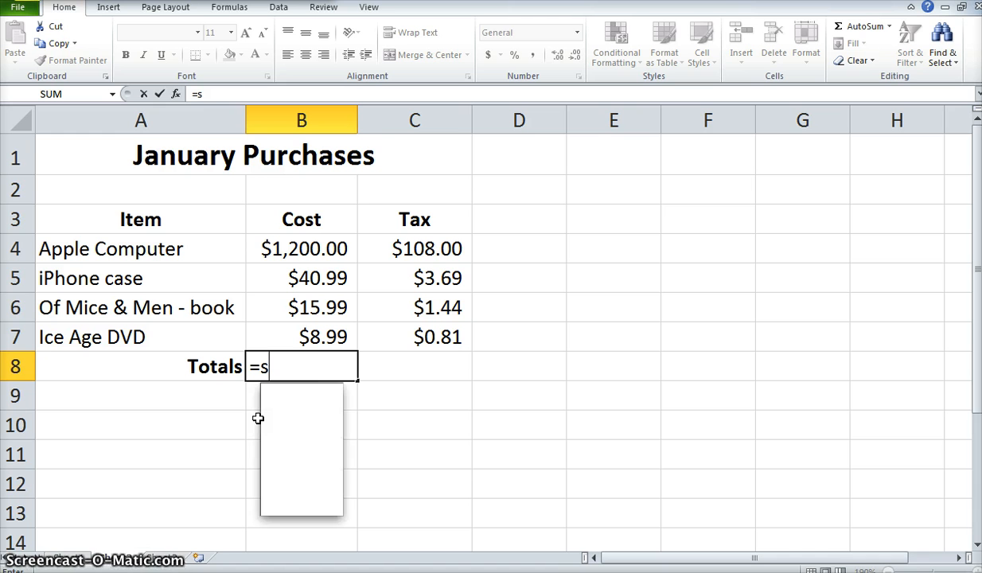
type("um(")
left_click(317, 248)
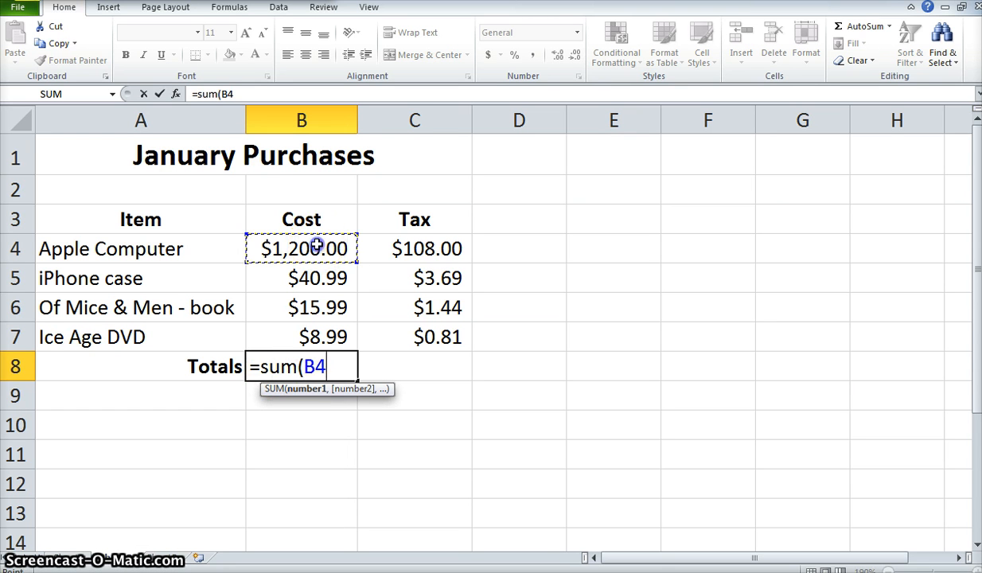
left_click_drag(316, 248, 306, 336)
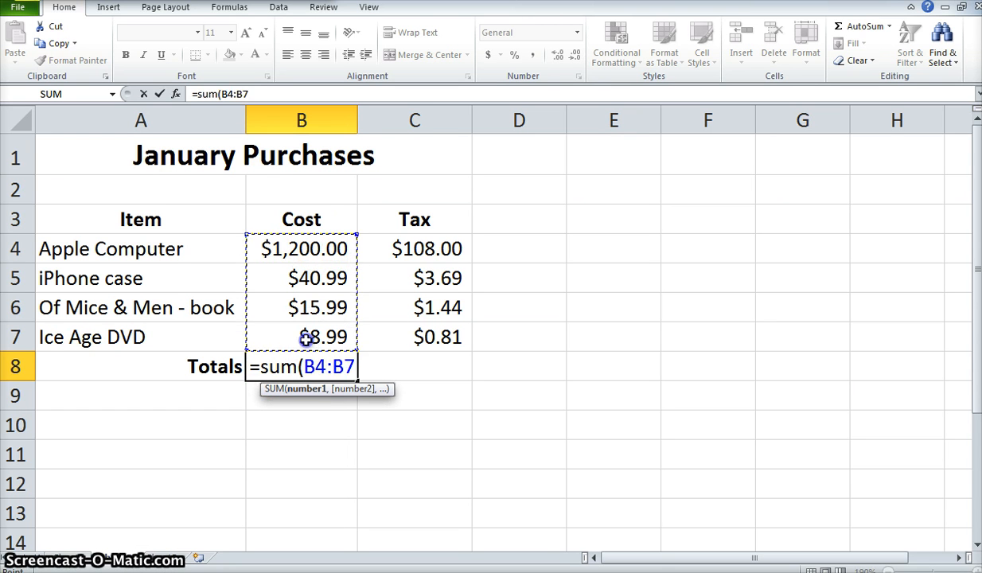
left_click(351, 362)
type(")")
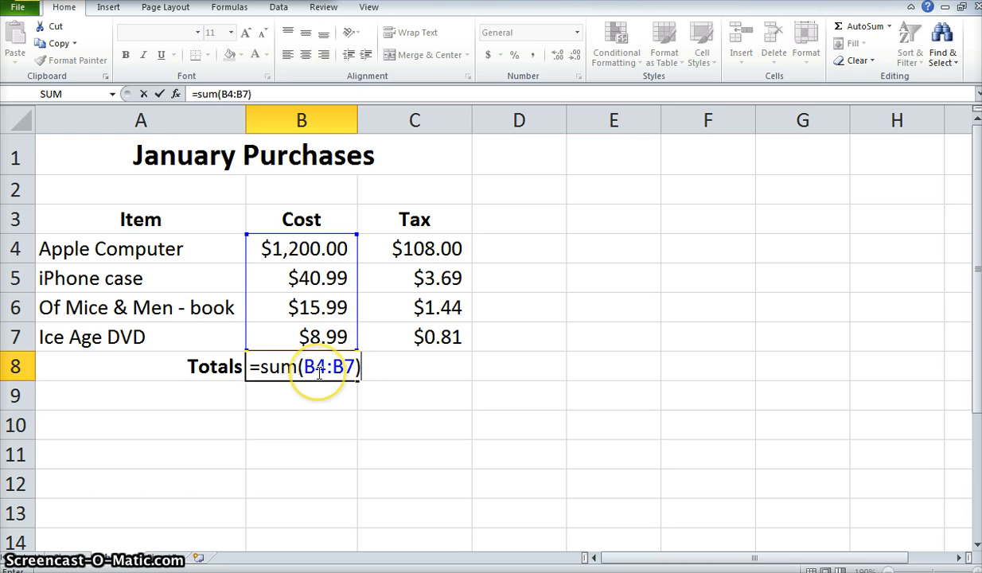
key("Return")
Total the Tax column in cell C8 with the addition formula =C4+C6+C5+C7
left_click(395, 367)
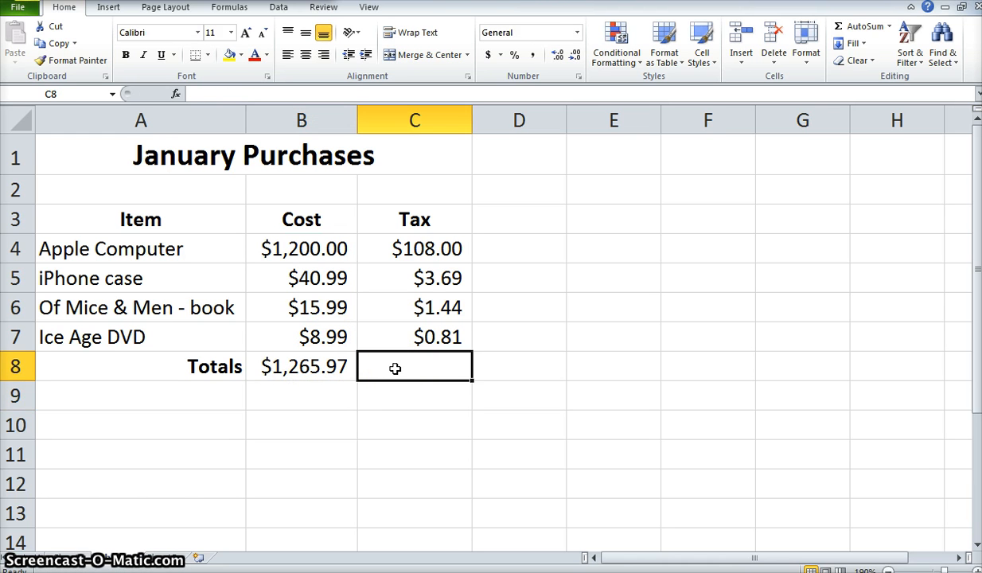
type("=")
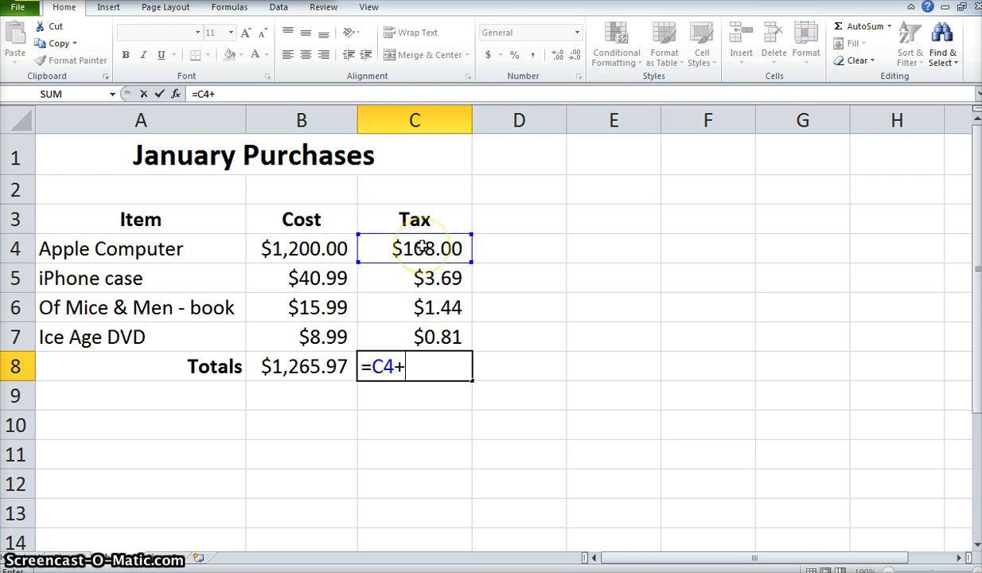
left_click(418, 298)
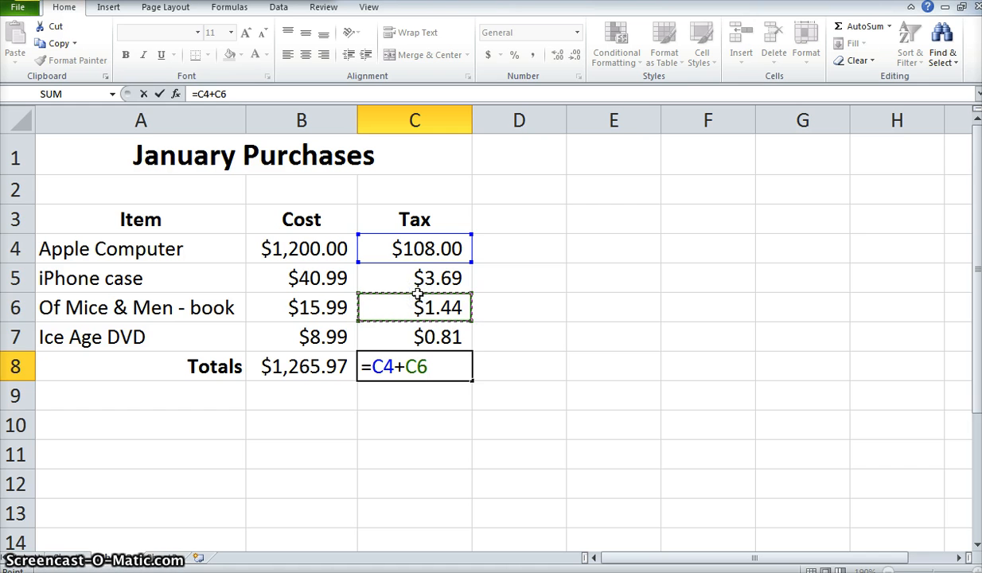
type("+")
left_click(415, 278)
type("+")
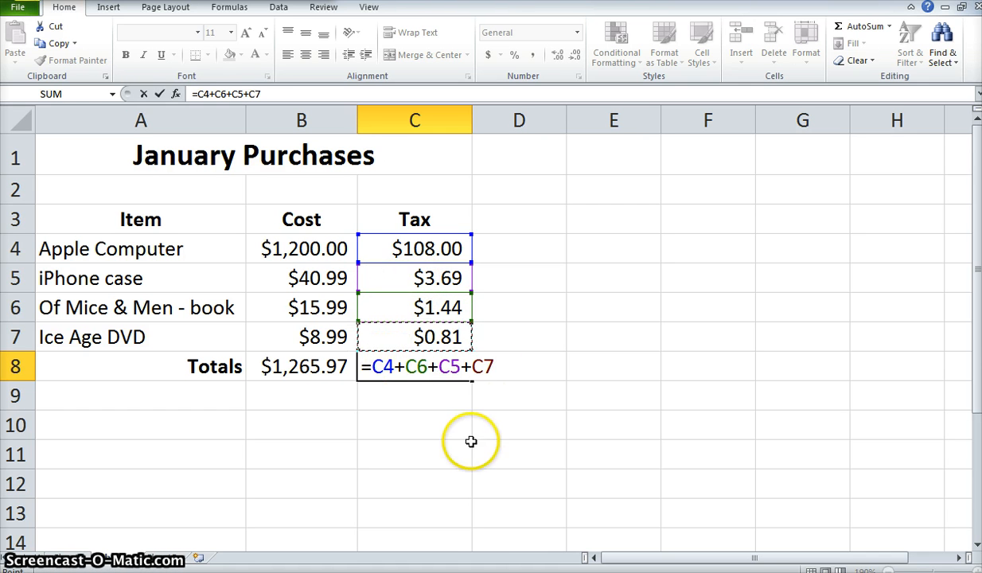
key("Return")
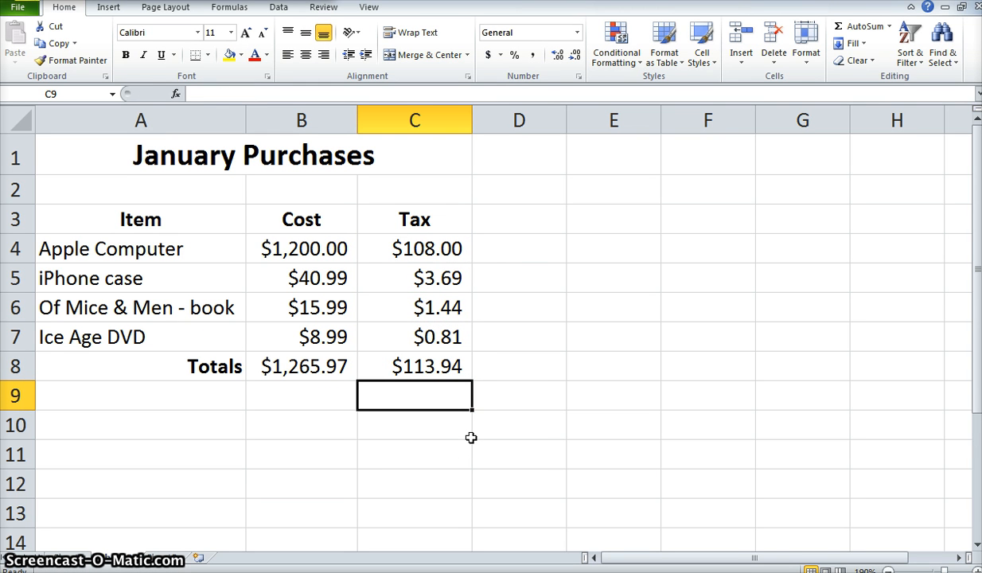
Review the Cost total's formula in B8 and enter the label Average in cell A10
left_click(298, 368)
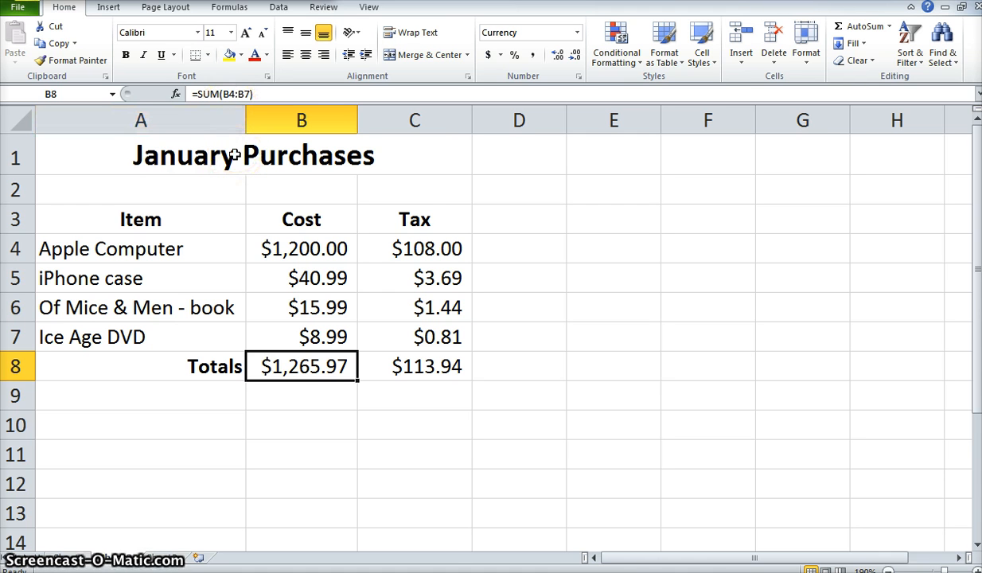
left_click(291, 398)
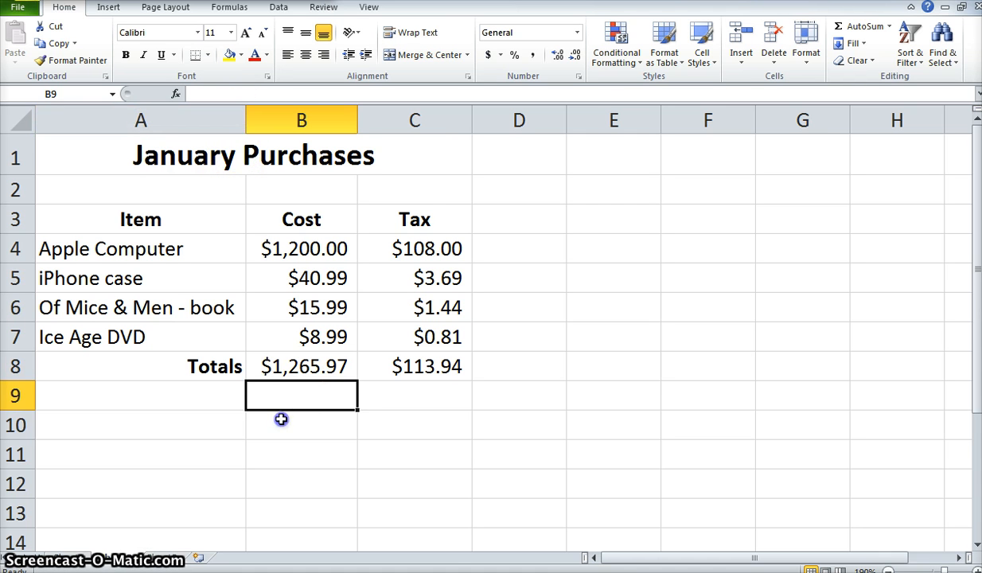
left_click(278, 418)
left_click(234, 426)
left_click(293, 426)
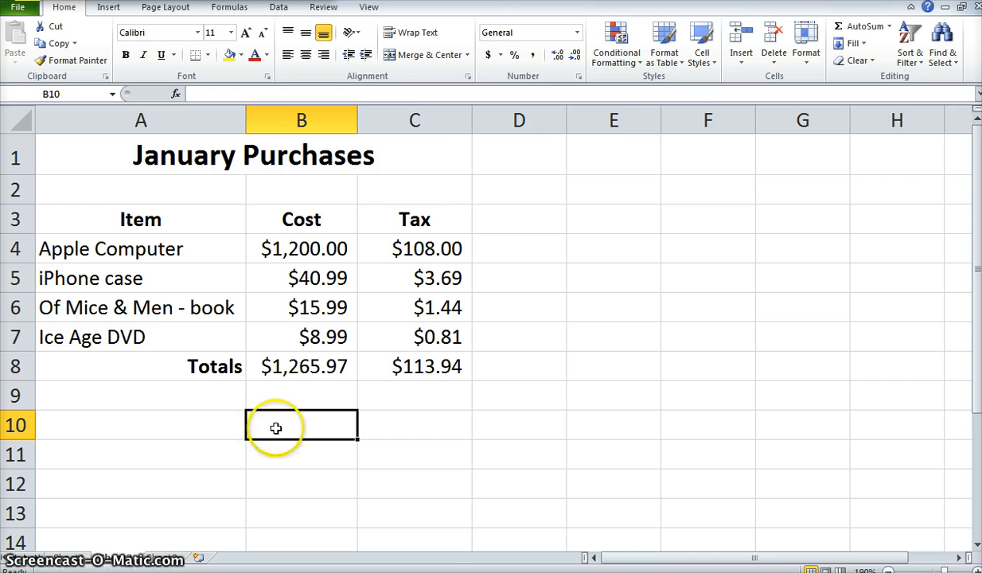
left_click(231, 423)
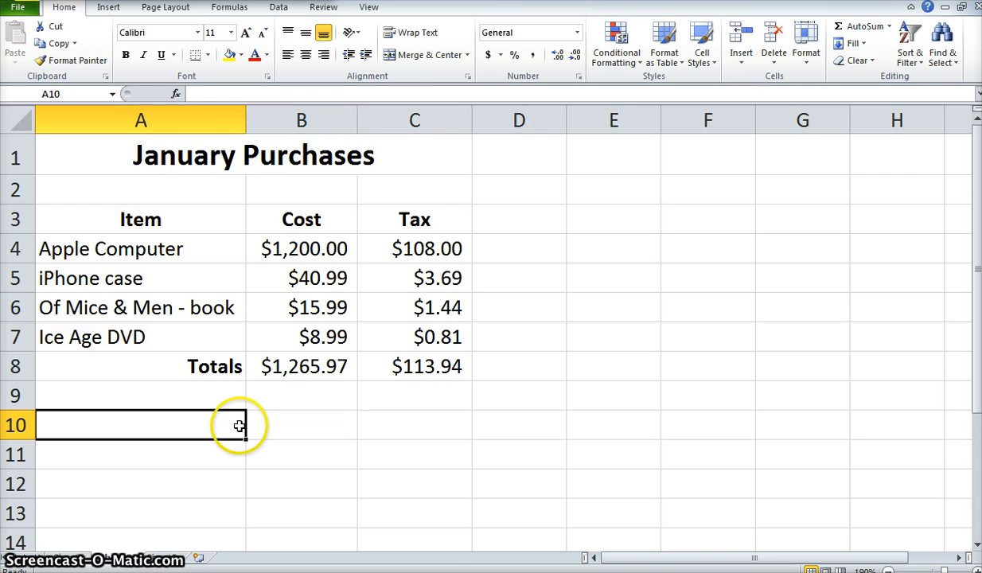
type("Average")
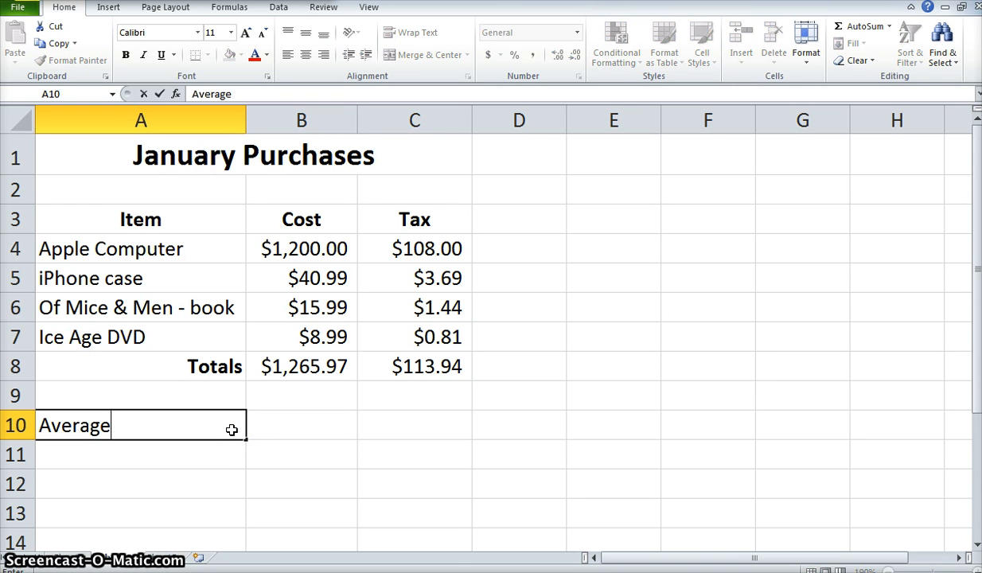
key("Return")
Make the Average label in A10 bold and right-aligned
left_click(175, 398)
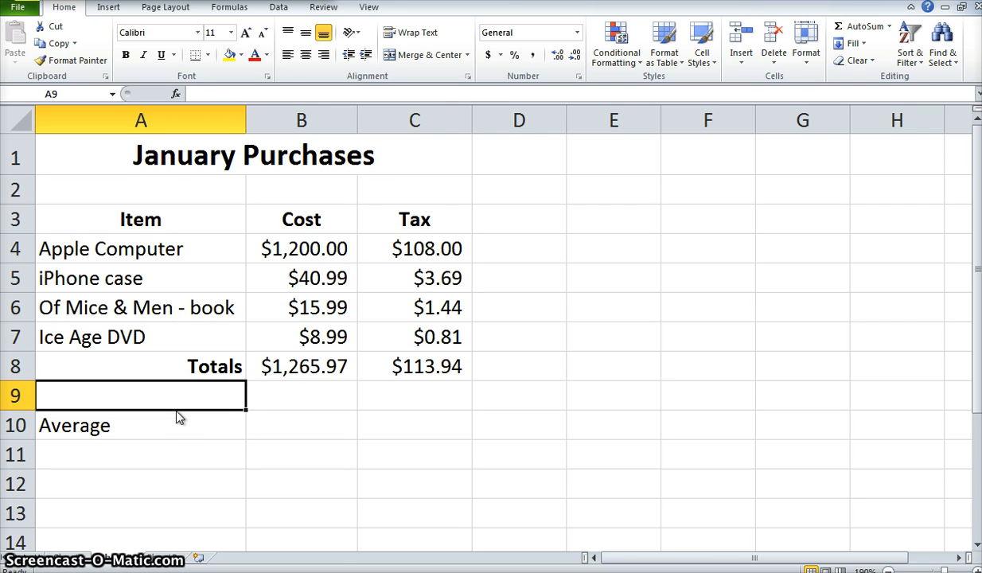
left_click(175, 414)
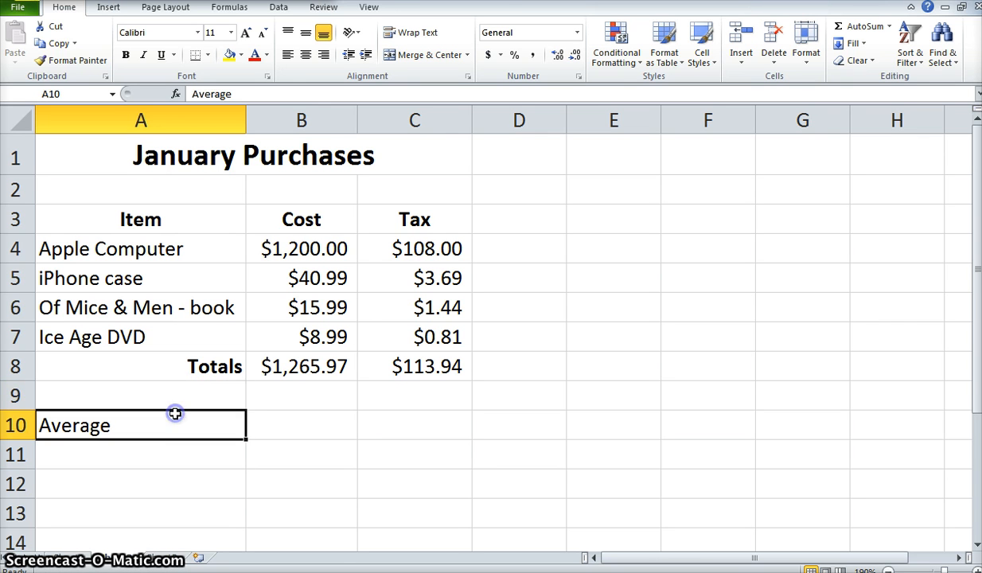
left_click(324, 54)
Calculate the average of the Tax column in cell C10 with the formula =average(C4:C7)
left_click(323, 418)
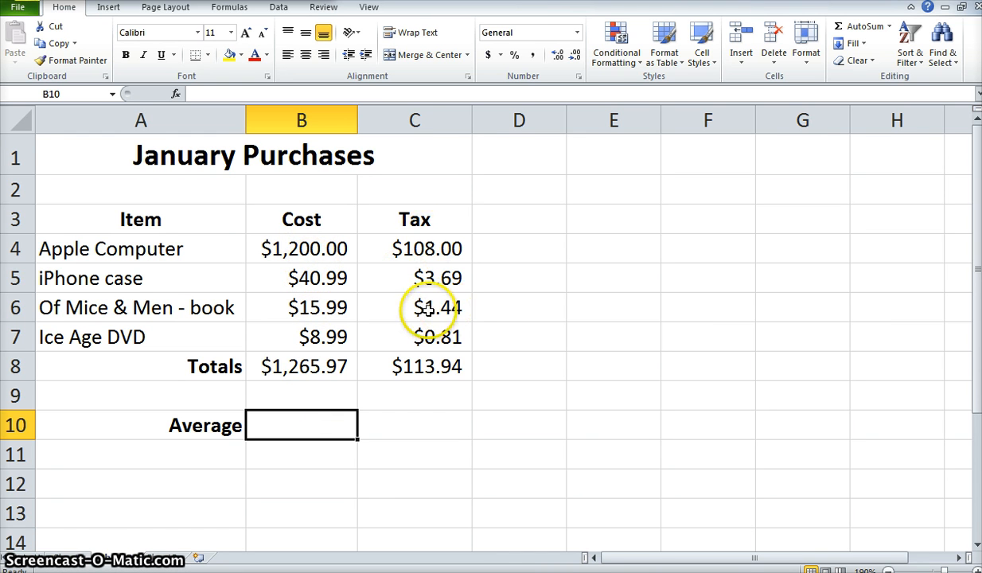
left_click(394, 432)
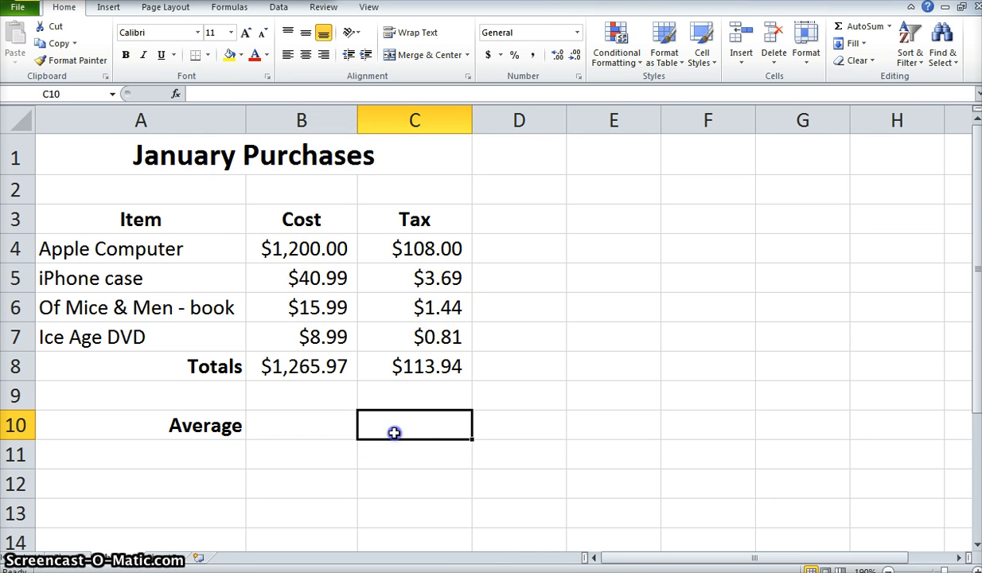
type("=")
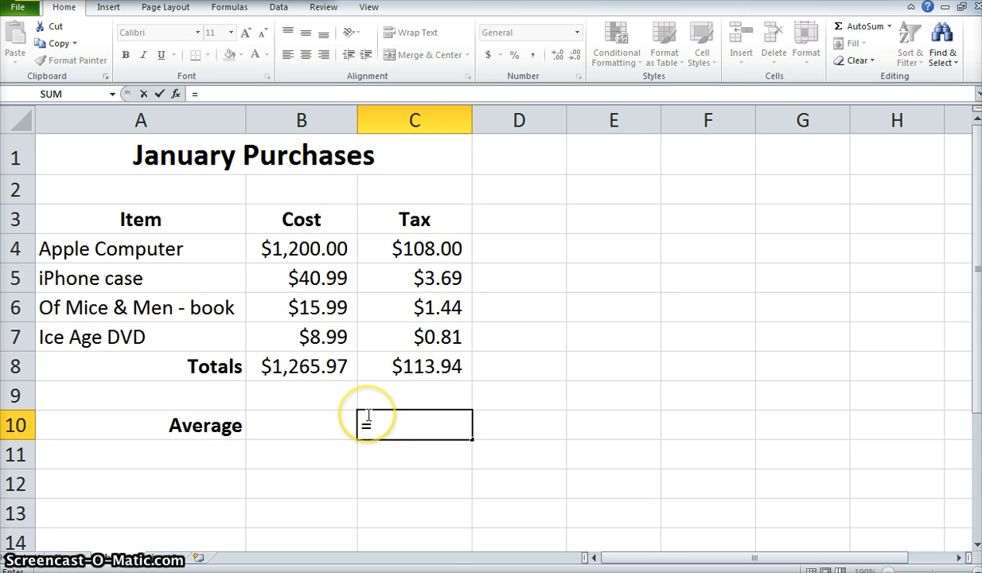
type("average(")
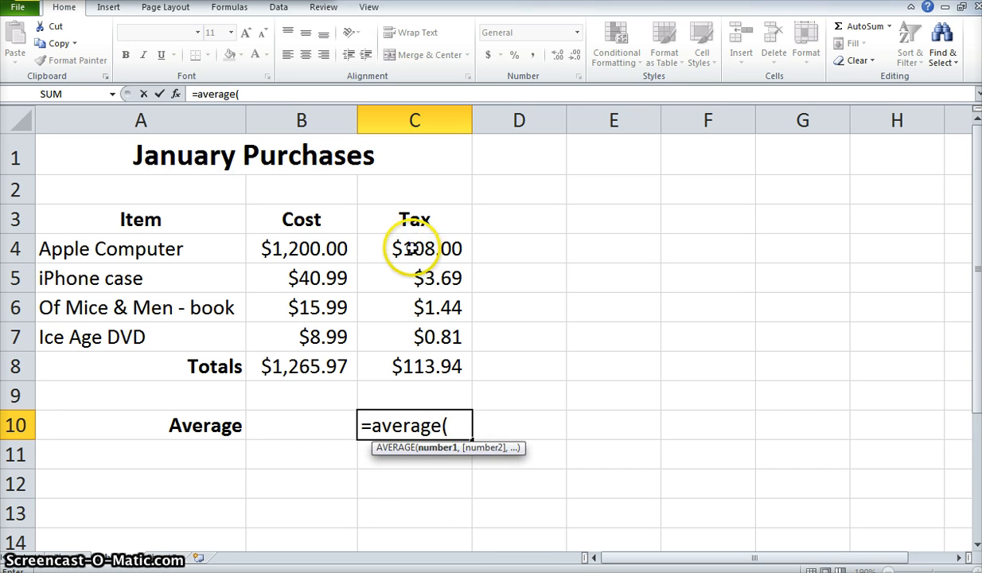
left_click_drag(410, 248, 407, 348)
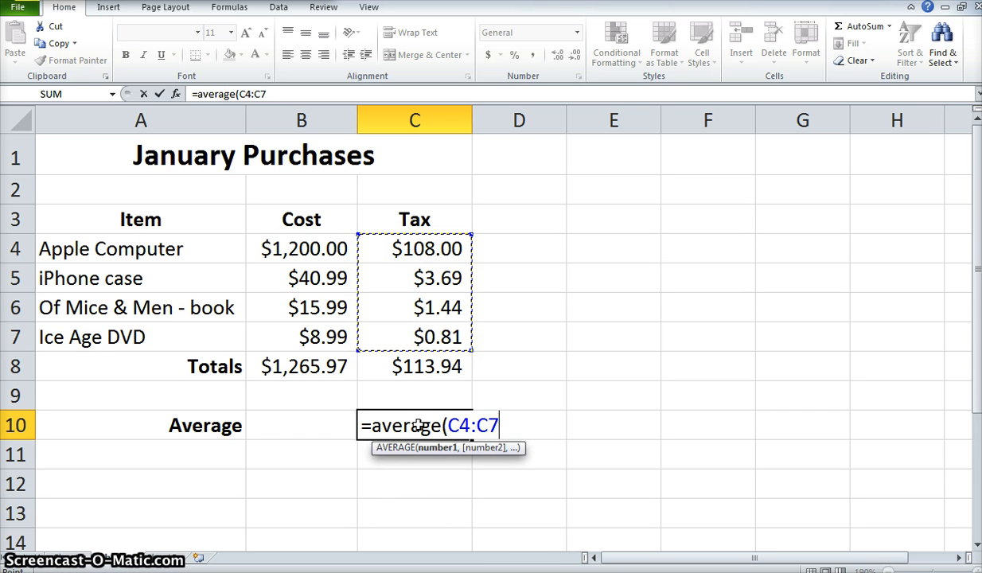
type(")")
key("Return")
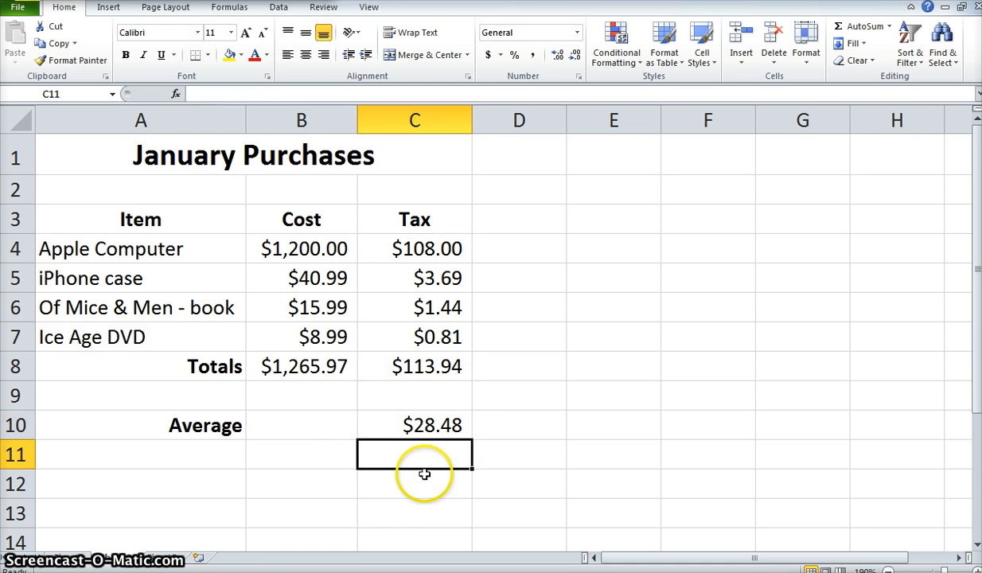
Calculate the average of the Cost column in cell B10 from individual cell references with =average(B4,B5,B6,B7)
left_click(320, 417)
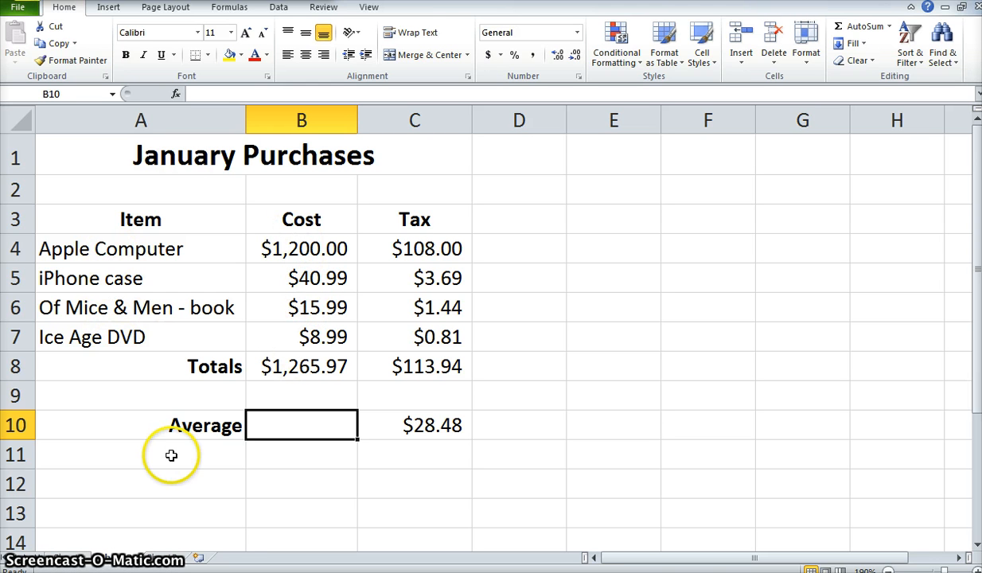
type("=average(")
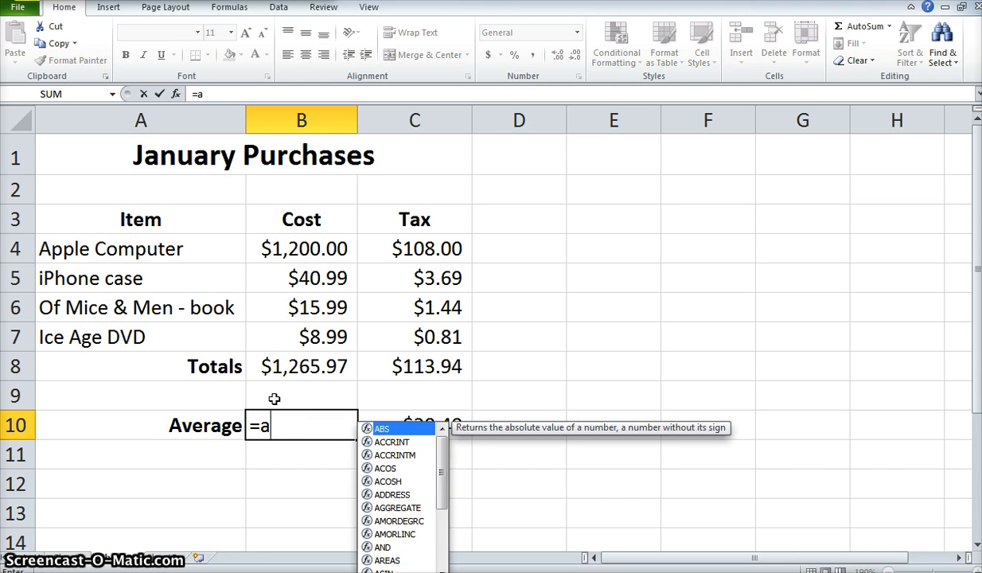
left_click(310, 248)
type(",")
left_click(309, 278)
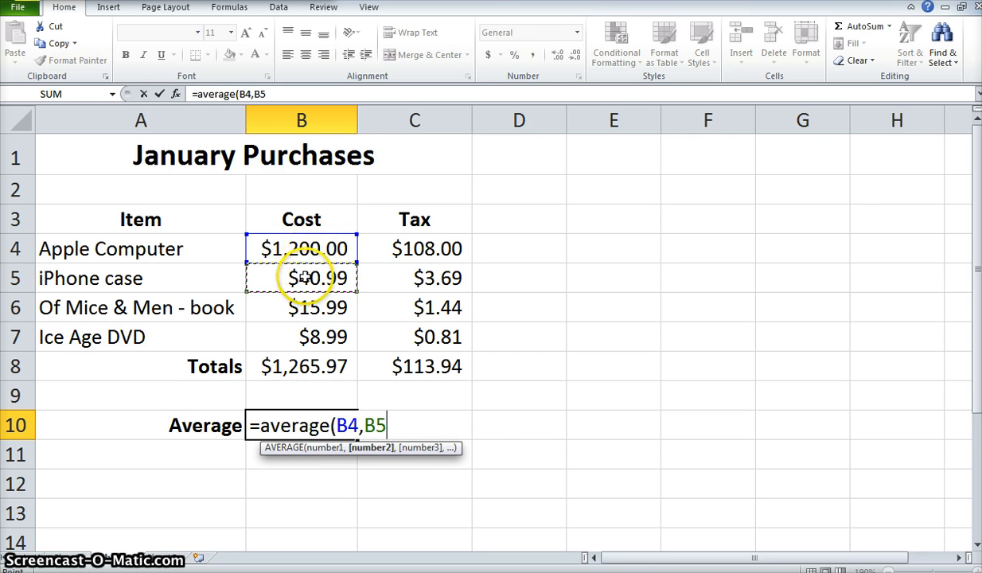
type(",")
left_click(300, 312)
type(",")
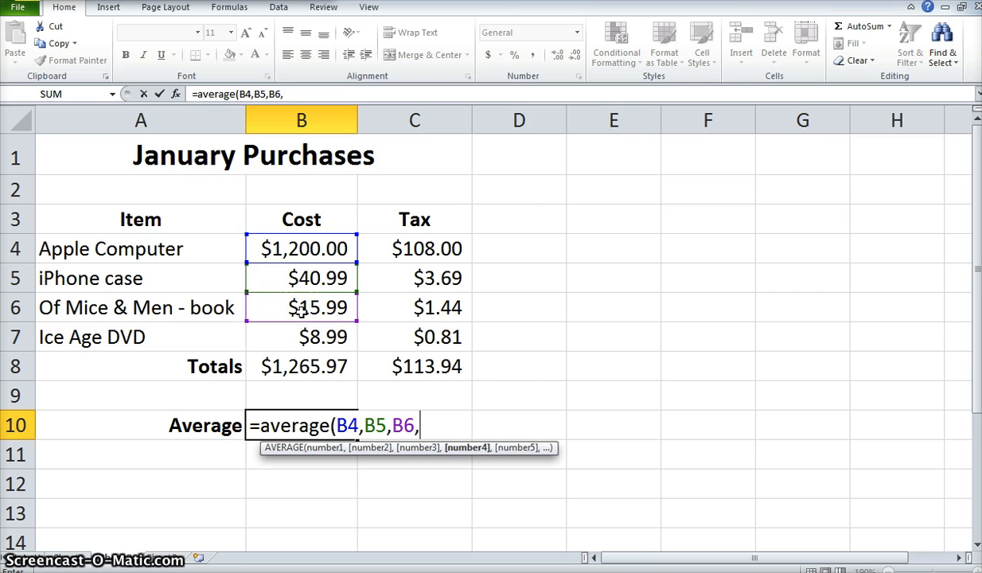
left_click(301, 339)
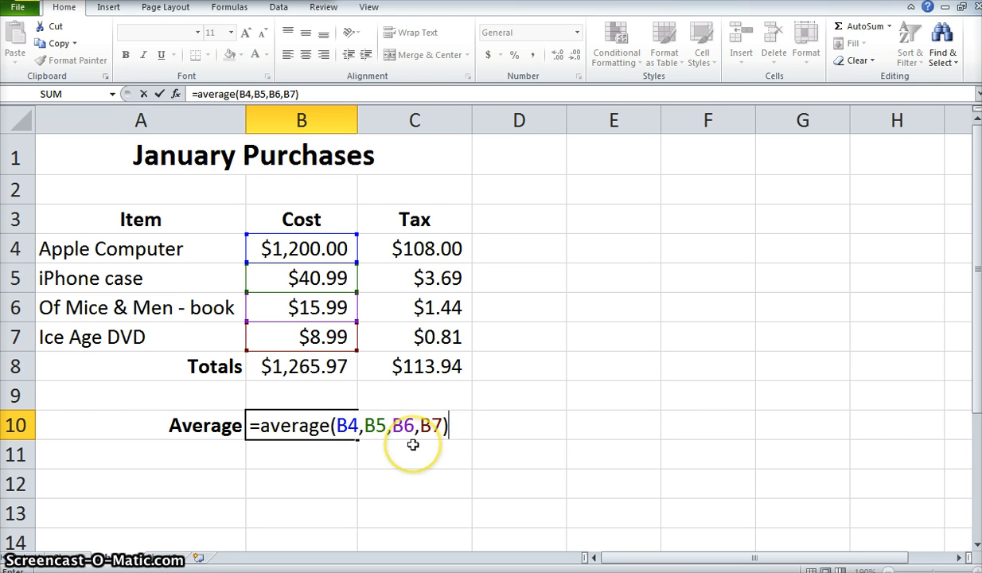
key("Return")
Try the formula =B8,B6,B5 without a function name in cell B11, and clear the cell
type("-")
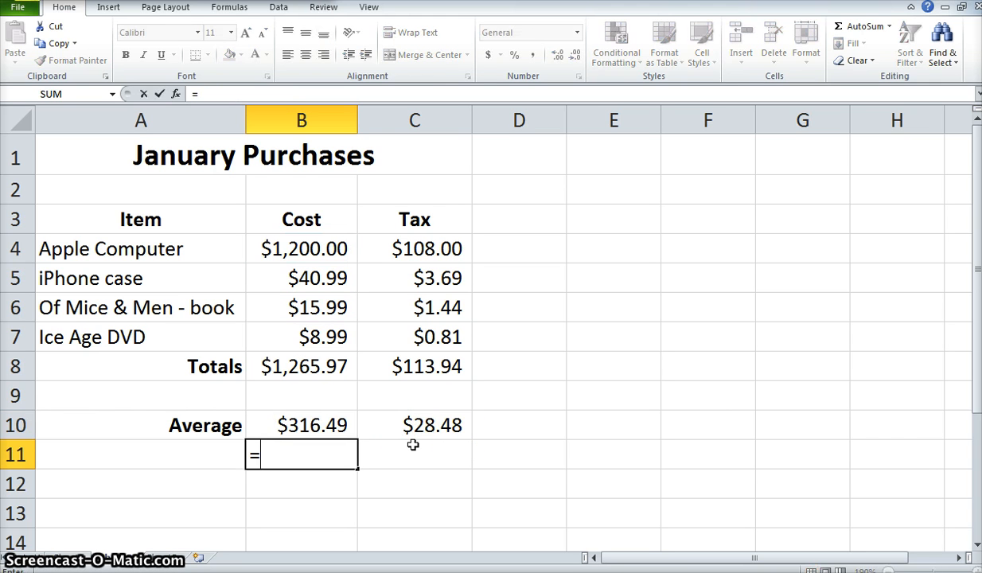
left_click(347, 364)
type(",")
left_click(337, 317)
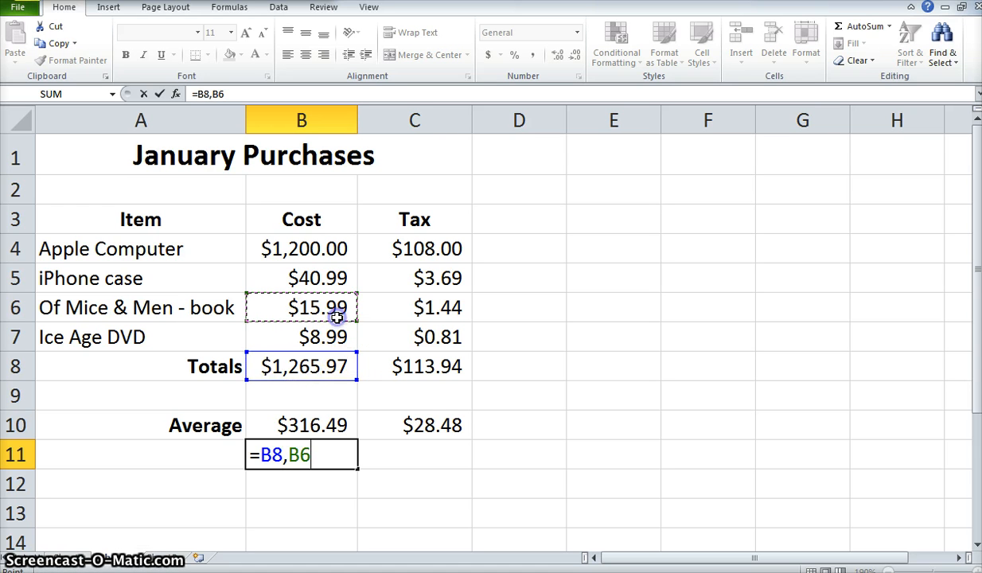
key("Return")
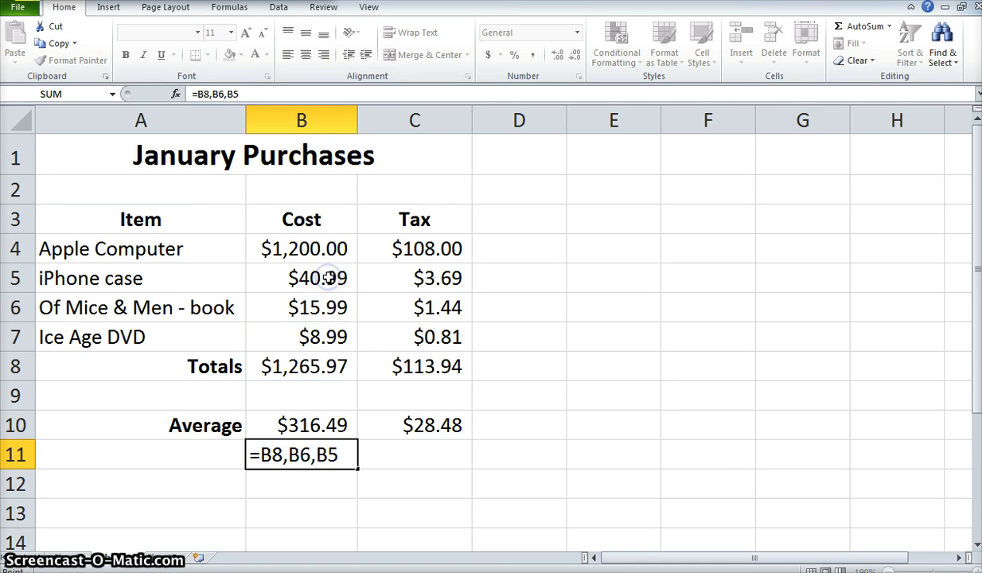
left_click(298, 455)
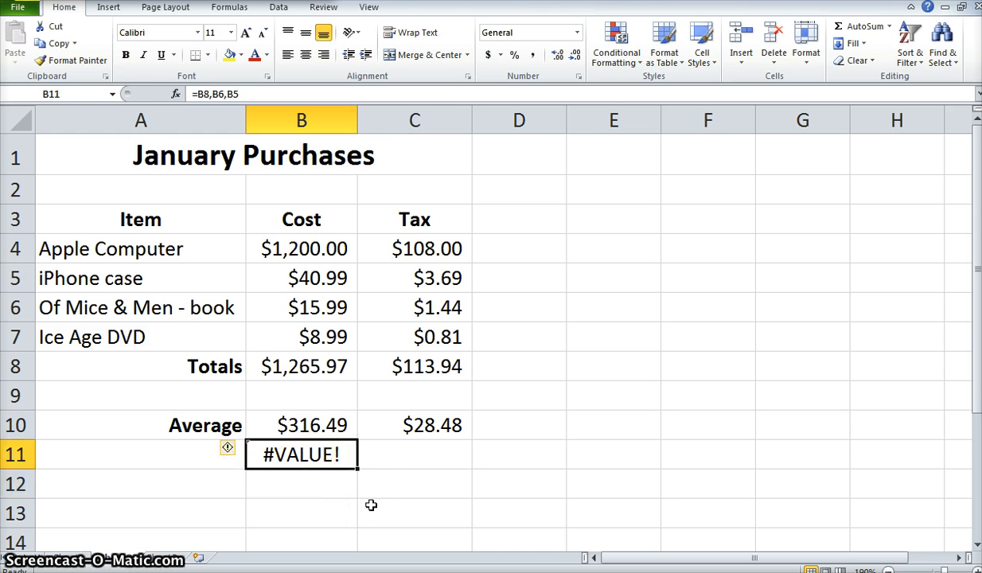
key("Delete")
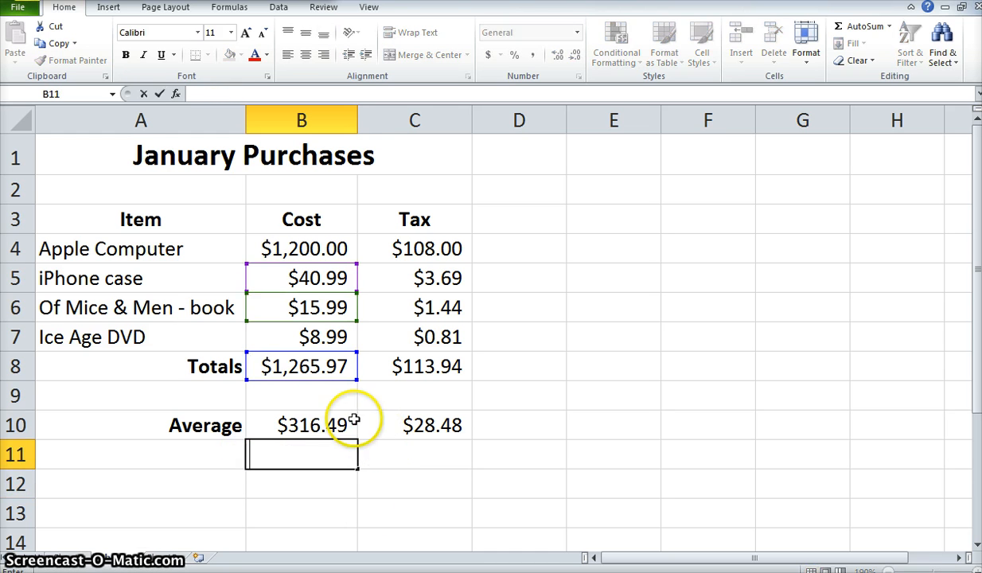
Review the cell references in the Cost average formula in B10 without changing it
left_click(290, 420)
left_click(299, 94)
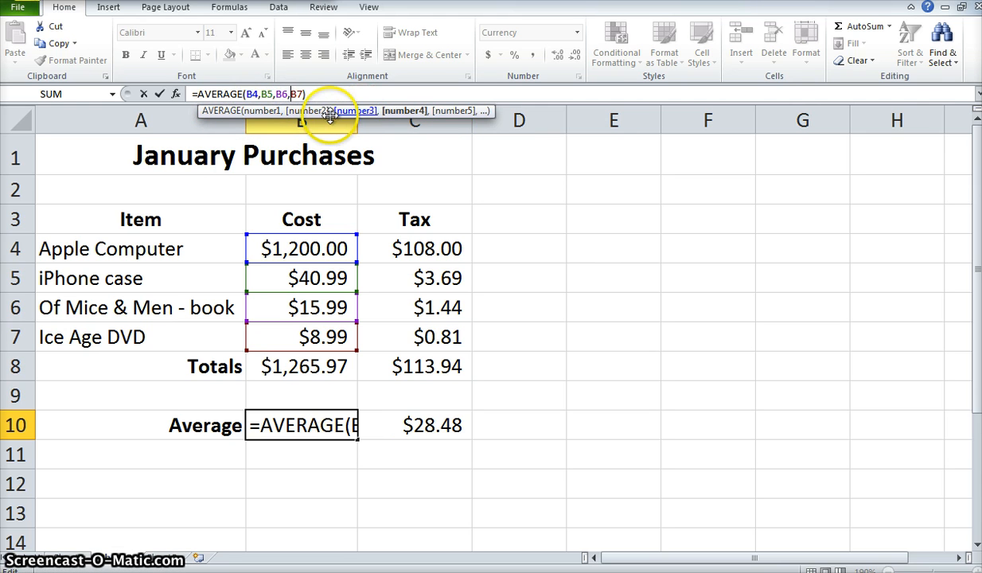
key("Return")
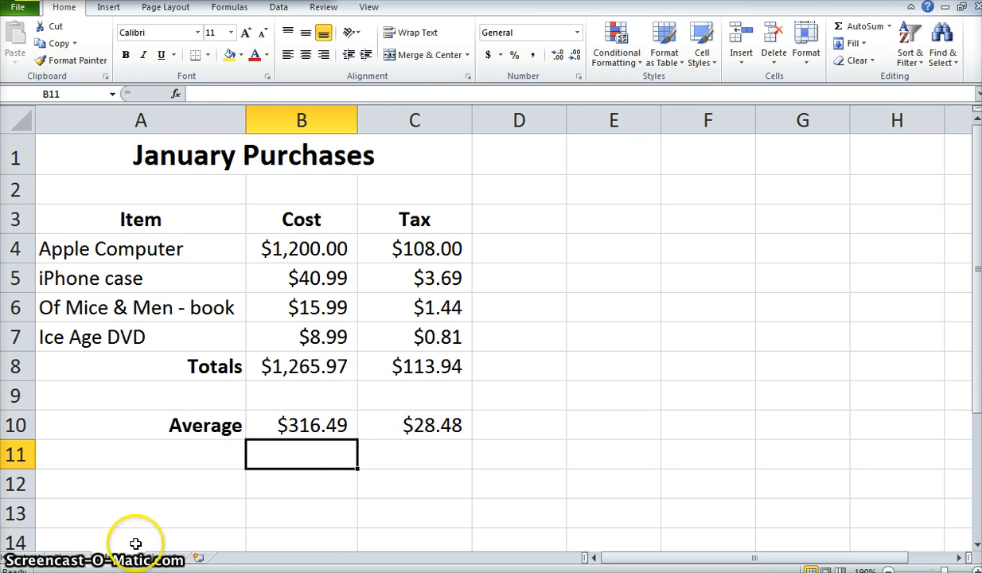
Switch to the Formulas & Functions sheet, write the sample formula =8+9 in cell F4 and discard it
left_click(65, 556)
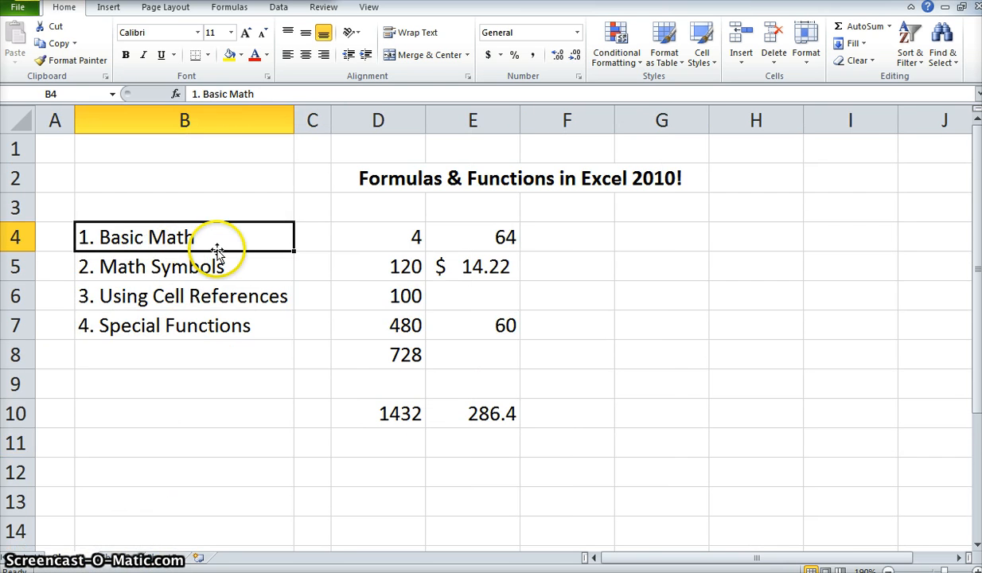
left_click(553, 239)
type("=")
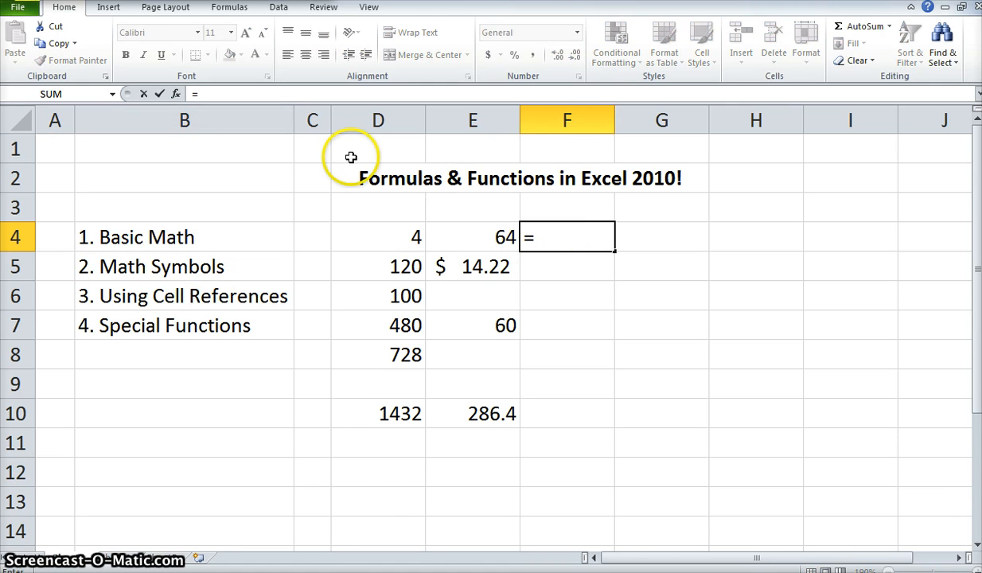
type("8_")
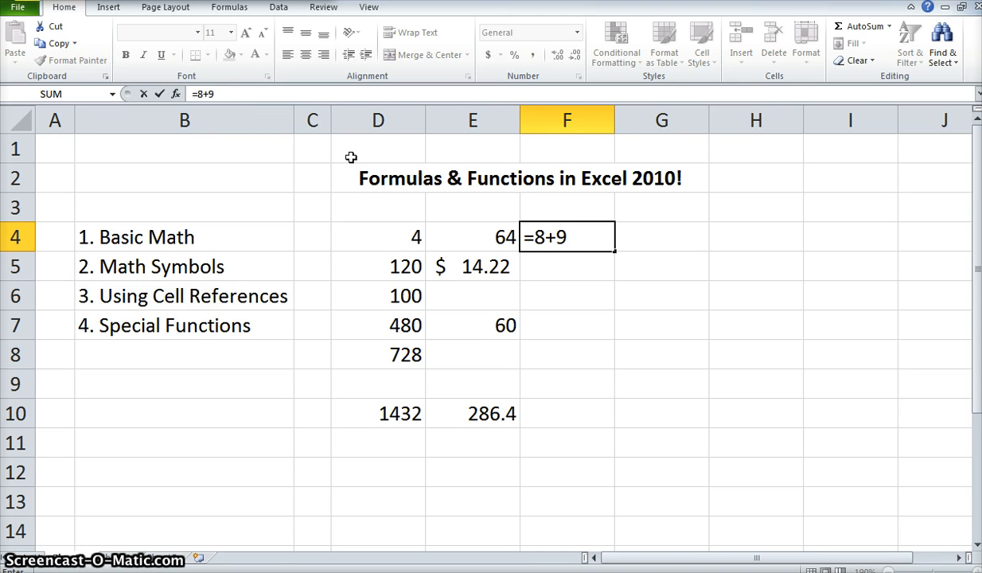
left_click(337, 194)
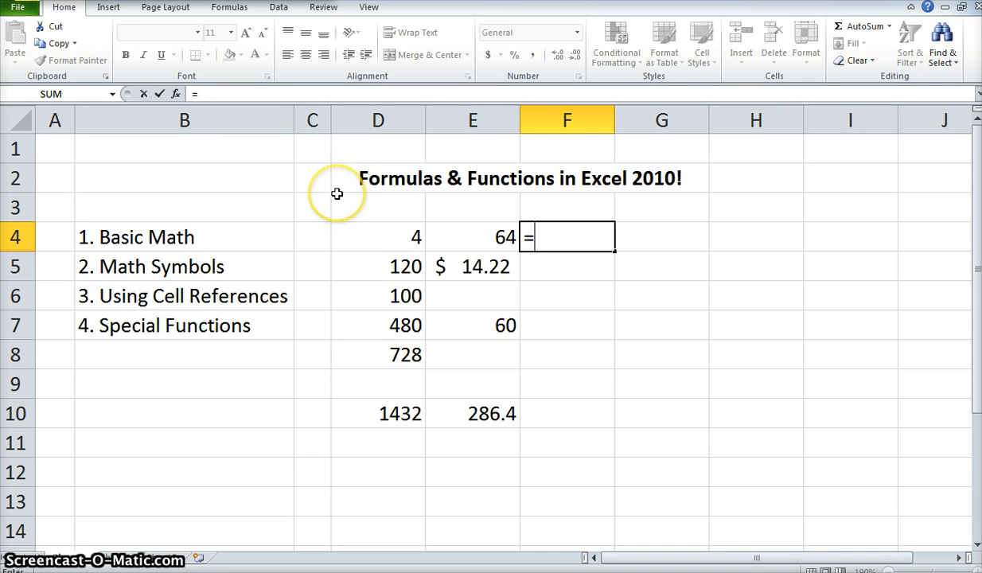
key("Escape")
Demonstrate the multiplication symbol * and the division symbol / in cell F5 beside Math Symbols, without keeping them
left_click(114, 259)
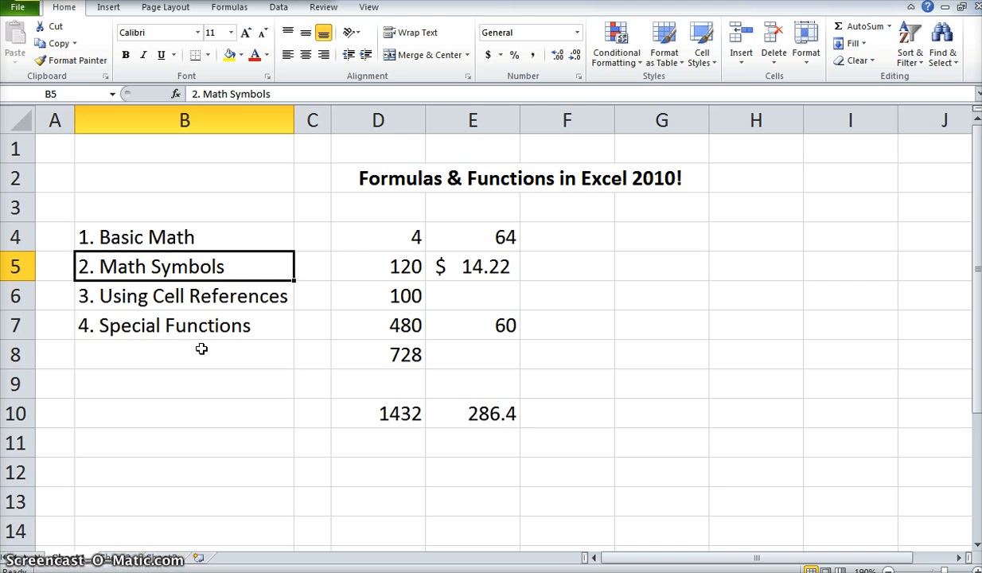
left_click(562, 279)
type("*")
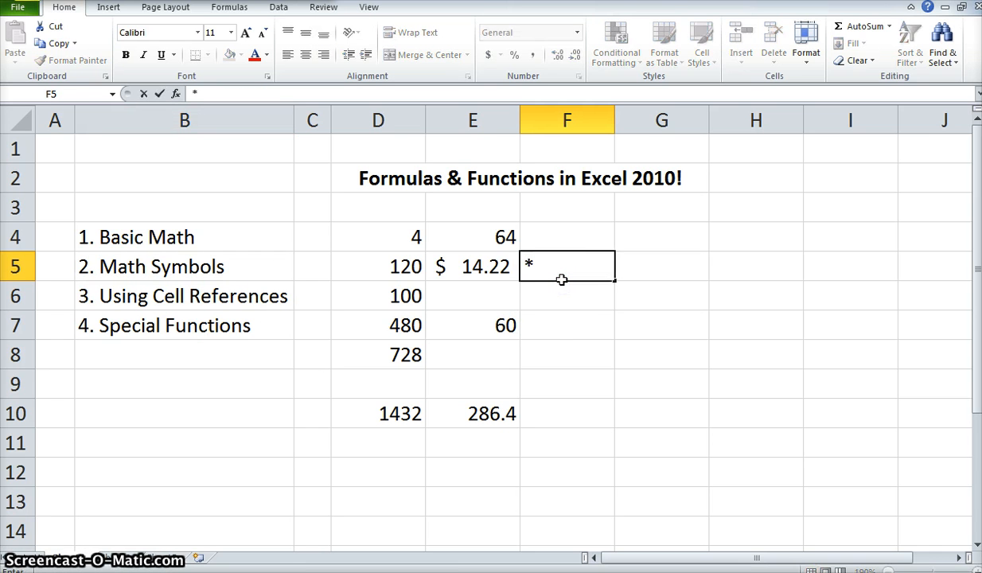
key("BackSpace")
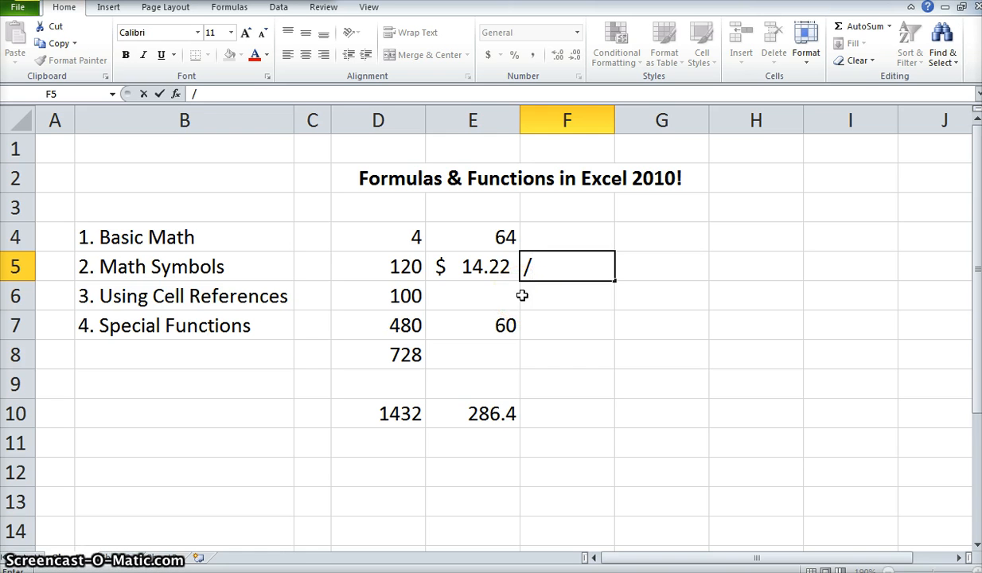
Examine the cell range used by the SUM formula in D10 as the example for Using Cell References
left_click(280, 299)
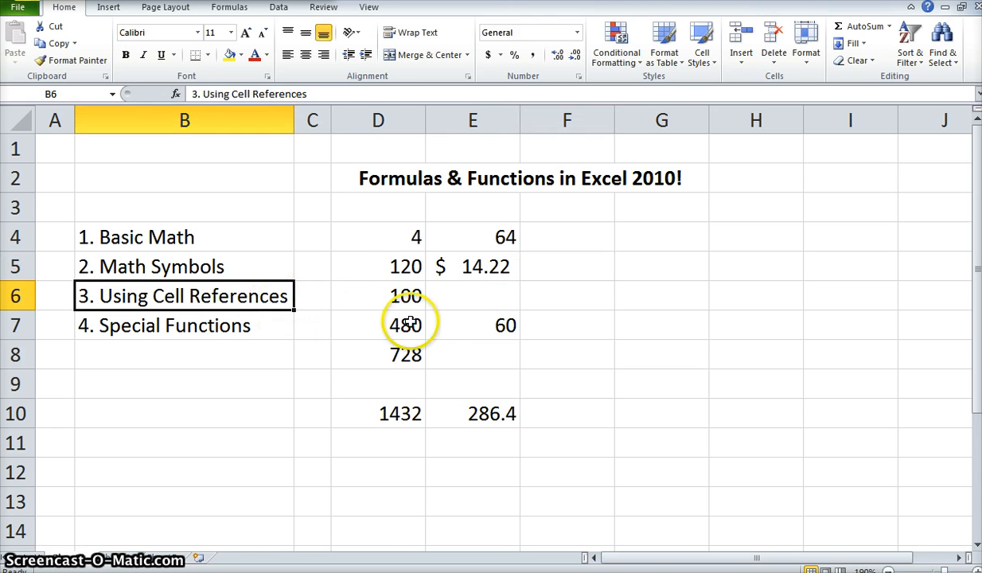
left_click(402, 412)
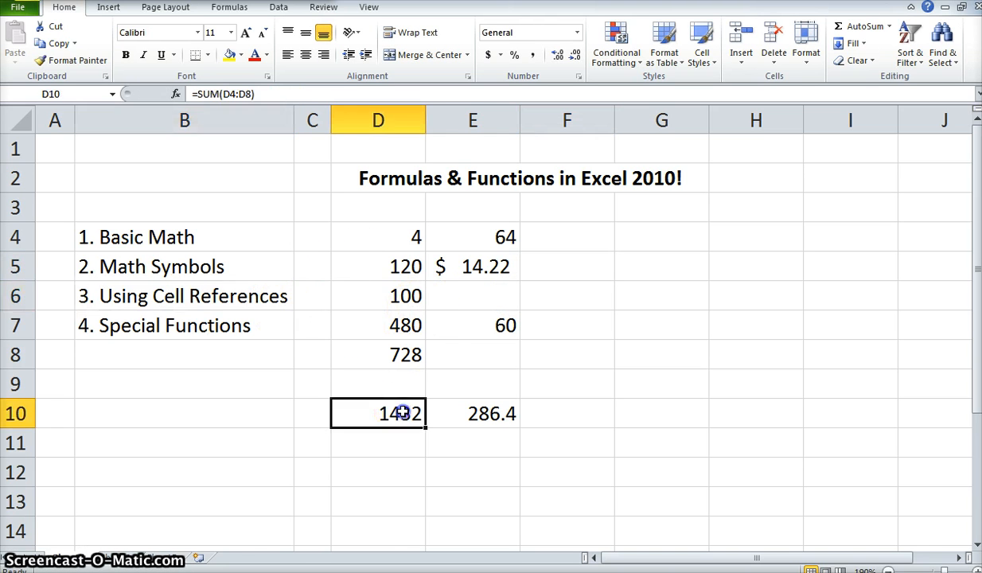
left_click(247, 94)
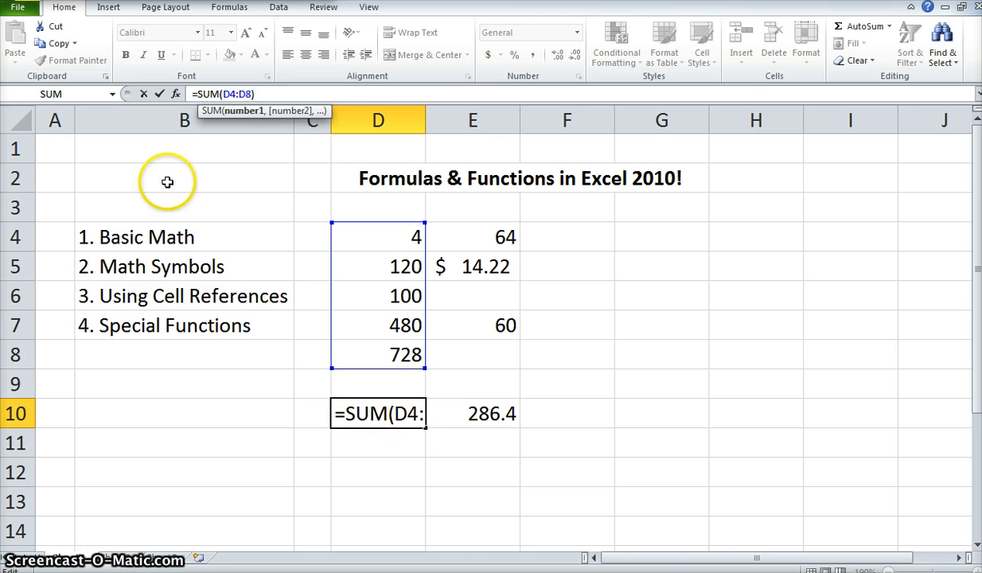
key("Return")
Examine the function name in the AVERAGE formula in E10 as the example for Special Functions
left_click(155, 330)
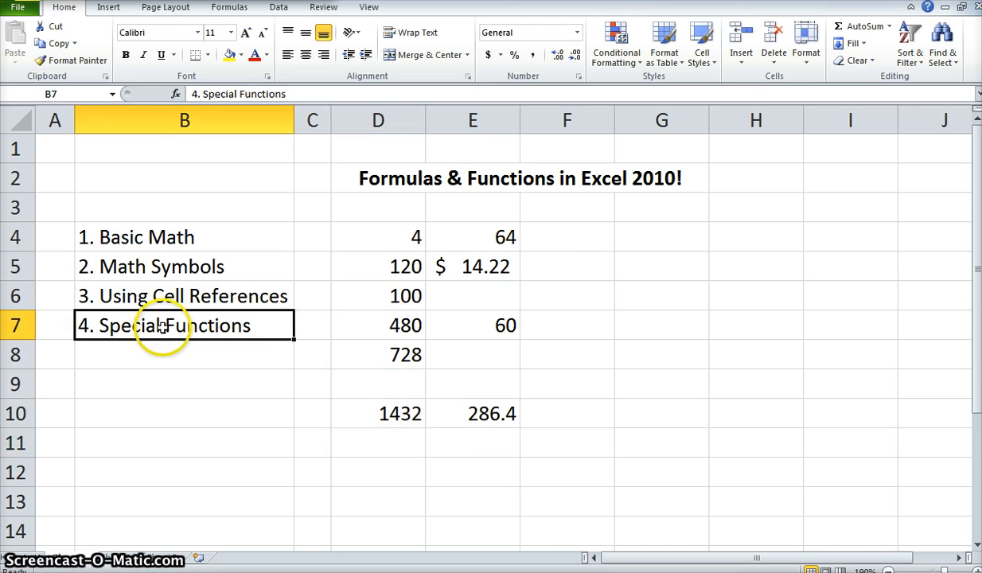
left_click(458, 423)
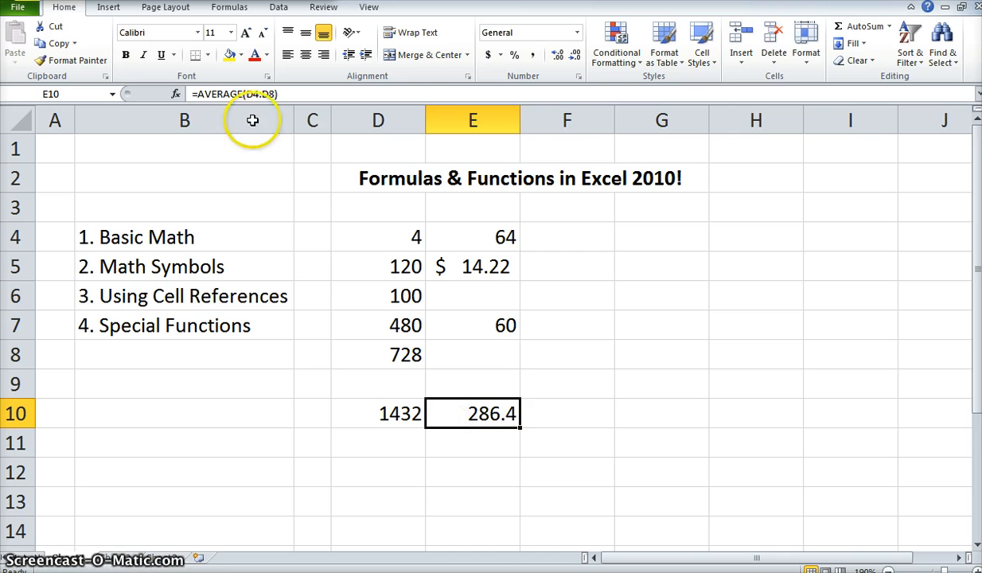
double_click(211, 94)
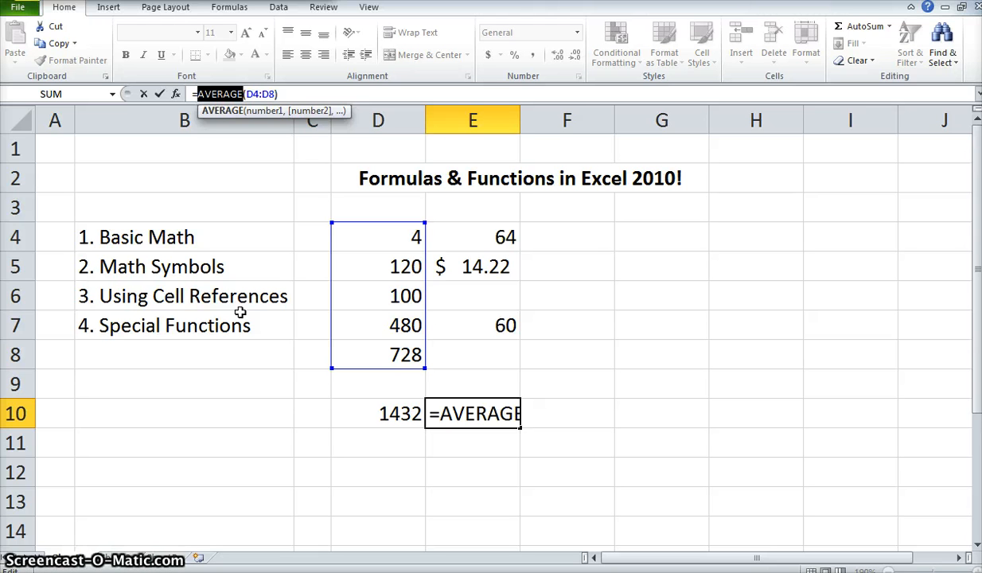
key("Return")
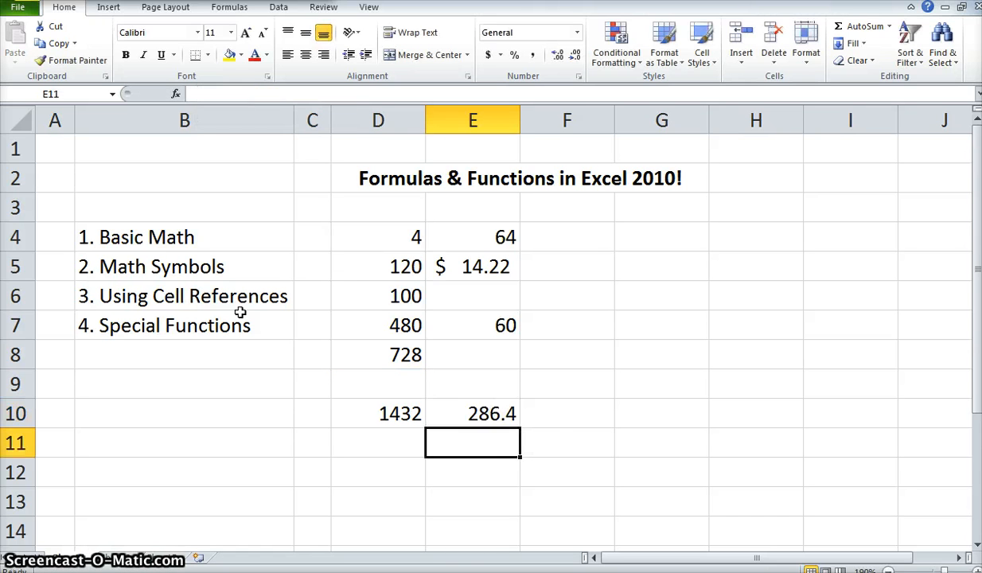